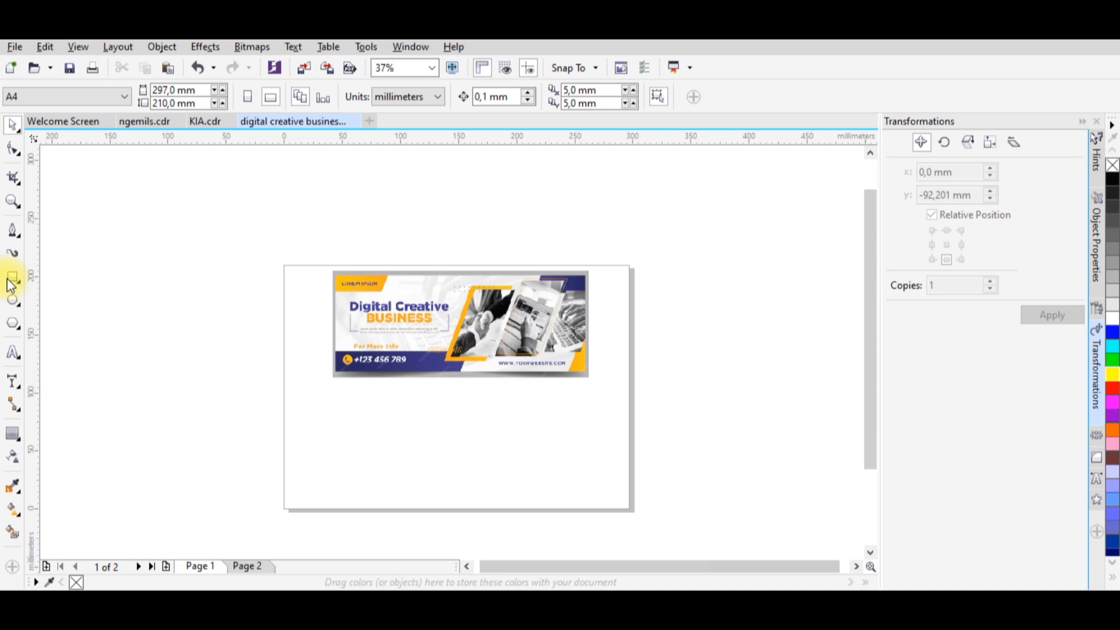
# Draw a rectangle about 220 mm wide and 78 mm high below the reference banner, nearly matching its width.
pyautogui.click(366, 358)
pyautogui.scroll(2, 444, 407)
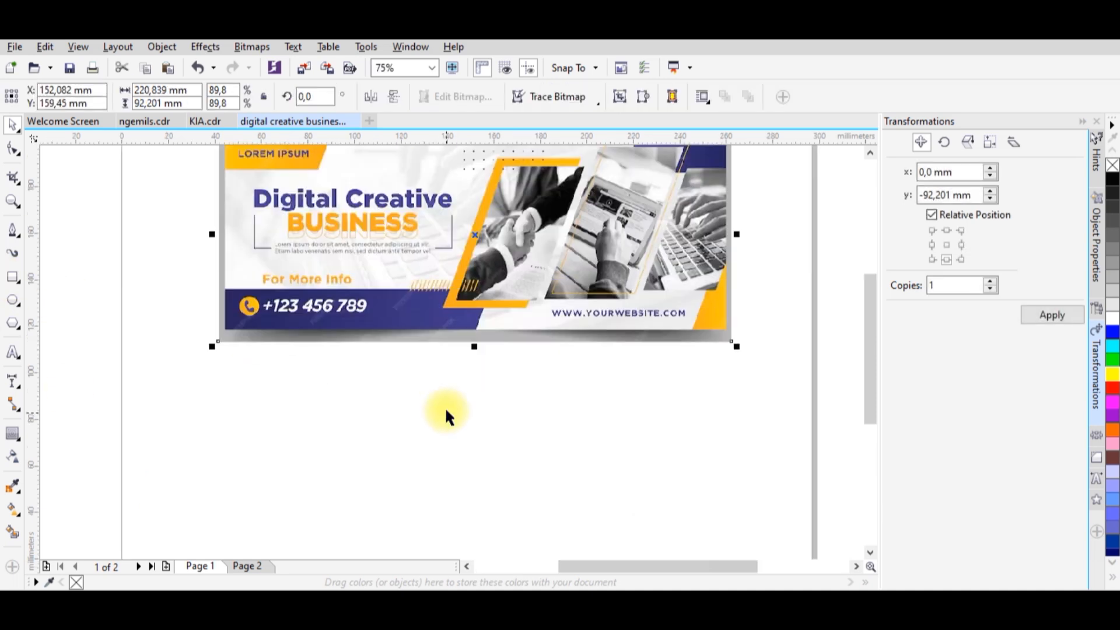
pyautogui.scroll(-2, 446, 353)
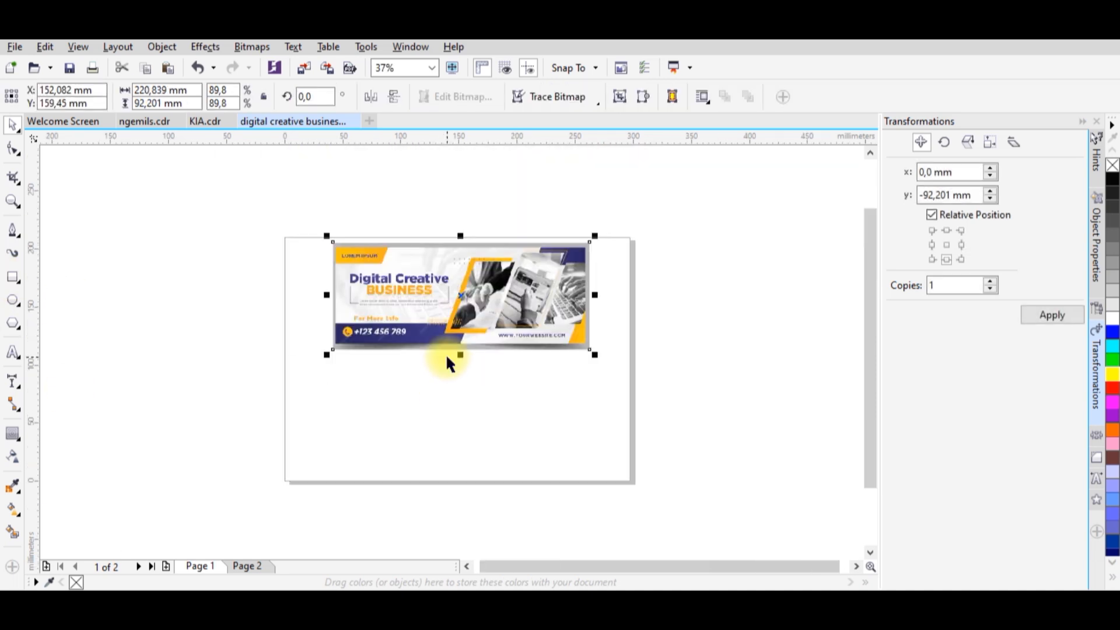
pyautogui.click(14, 277)
pyautogui.moveTo(333, 369); pyautogui.dragTo(590, 458)
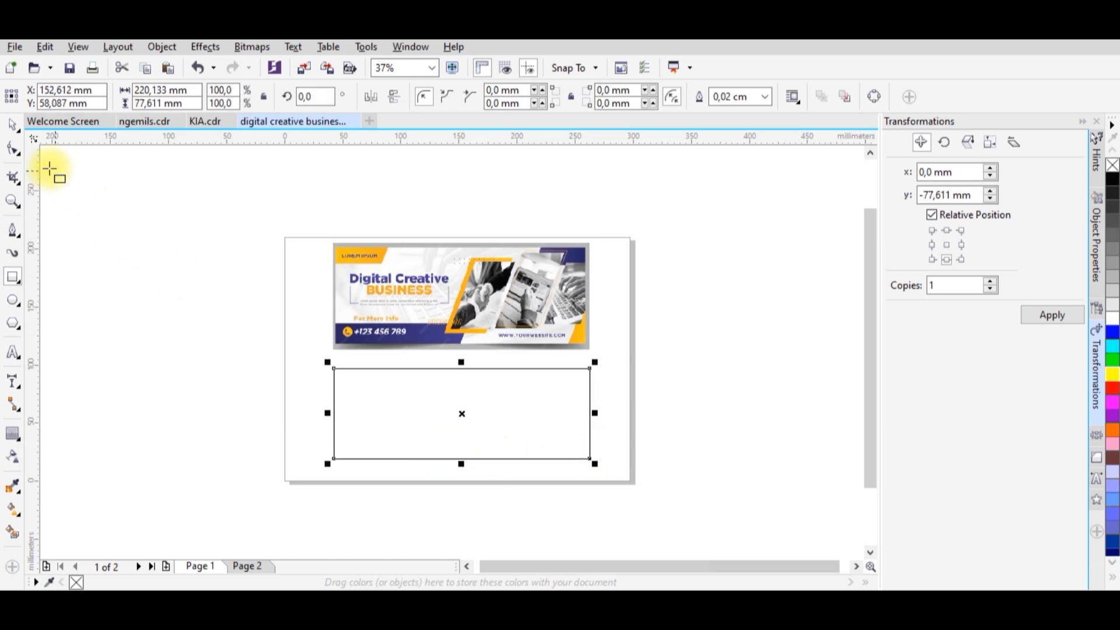
# Move the large empty rectangle up about 7 mm, closer to the banner's lower edge.
pyautogui.click(12, 124)
pyautogui.click(242, 311)
pyautogui.click(457, 418)
pyautogui.scroll(2, 425, 379)
pyautogui.scroll(-2, 423, 379)
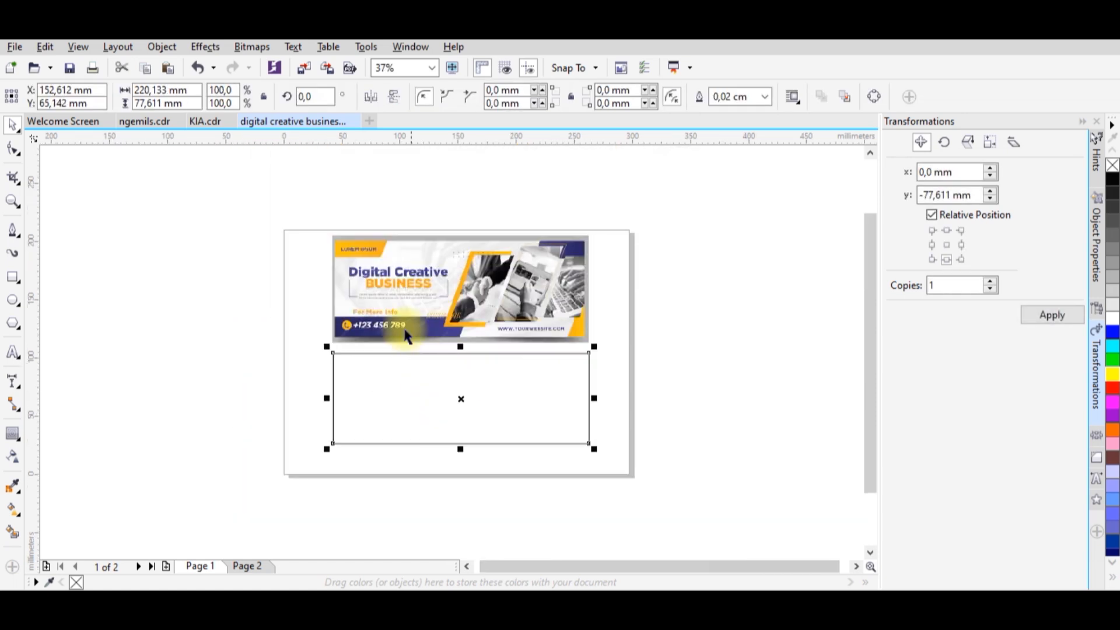
# Draw a rectangle about 41 mm wide and 14 mm high snapped inside the frame's upper-left corner.
pyautogui.press('z')
pyautogui.moveTo(323, 231); pyautogui.dragTo(601, 452)
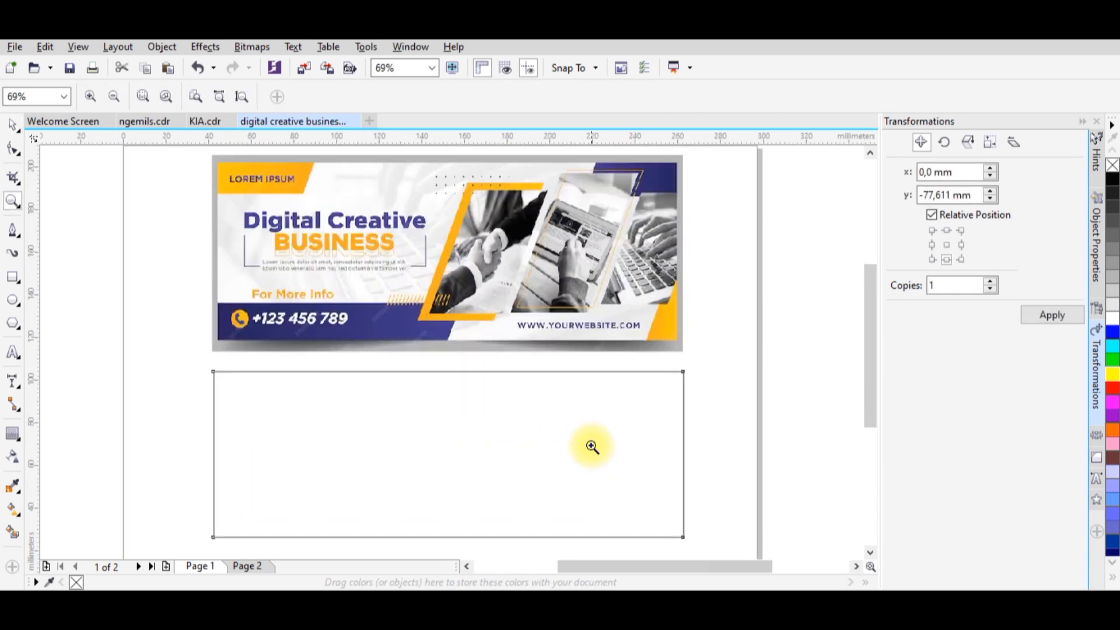
pyautogui.click(13, 124)
pyautogui.click(170, 262)
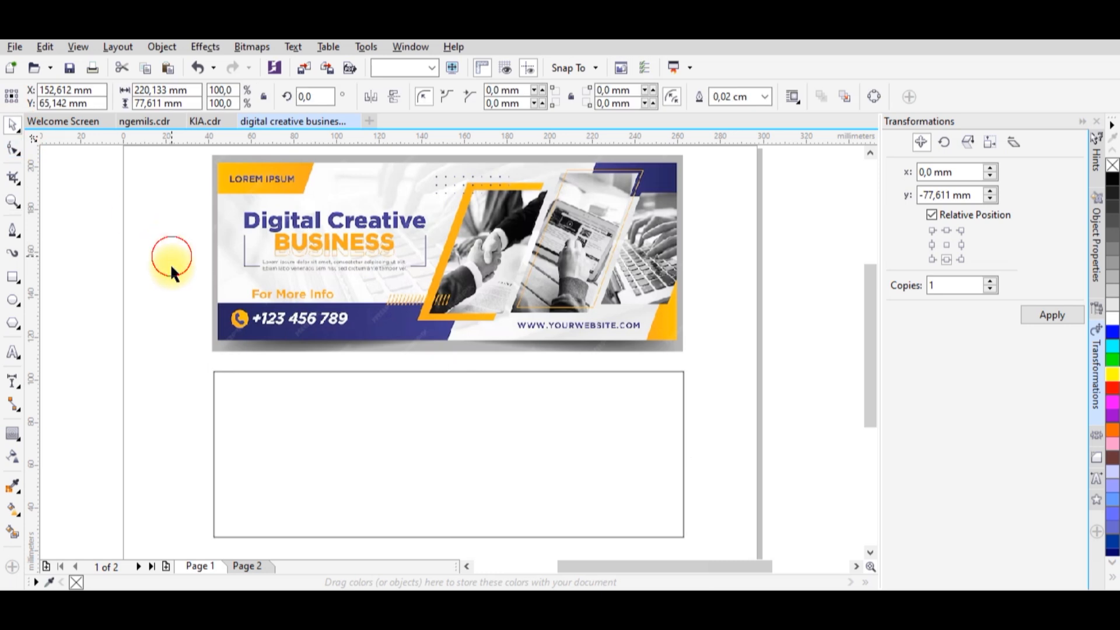
pyautogui.click(13, 278)
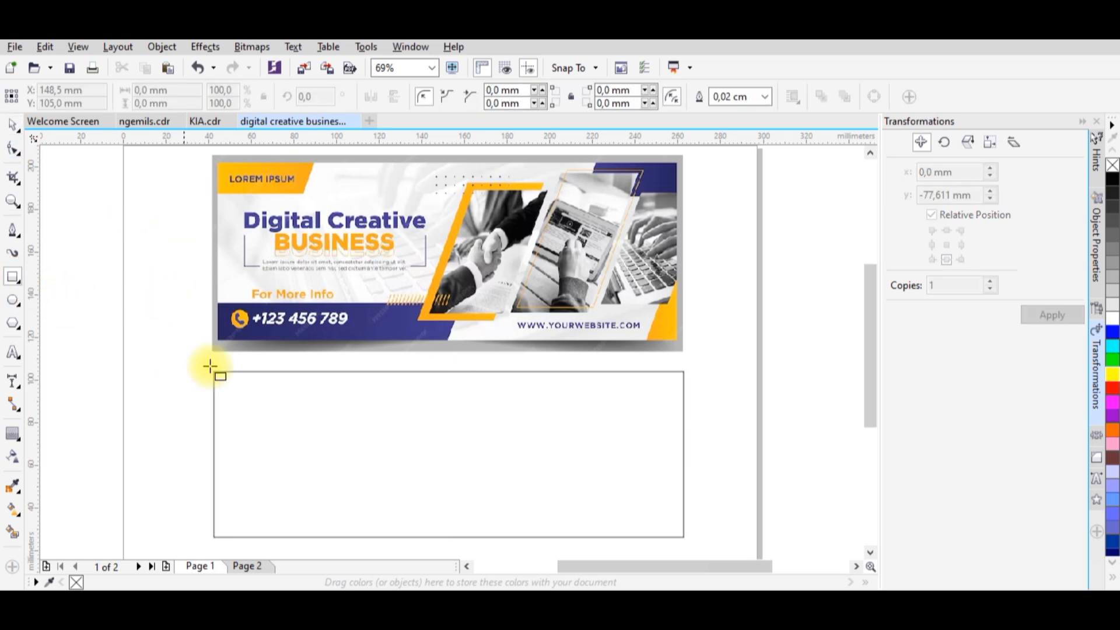
pyautogui.moveTo(214, 371); pyautogui.dragTo(302, 400)
# Convert the small rectangle to curves with its lower-right corner moved inward, and enlarge the slanted shape to about 44 by 15 mm.
pyautogui.click(13, 150)
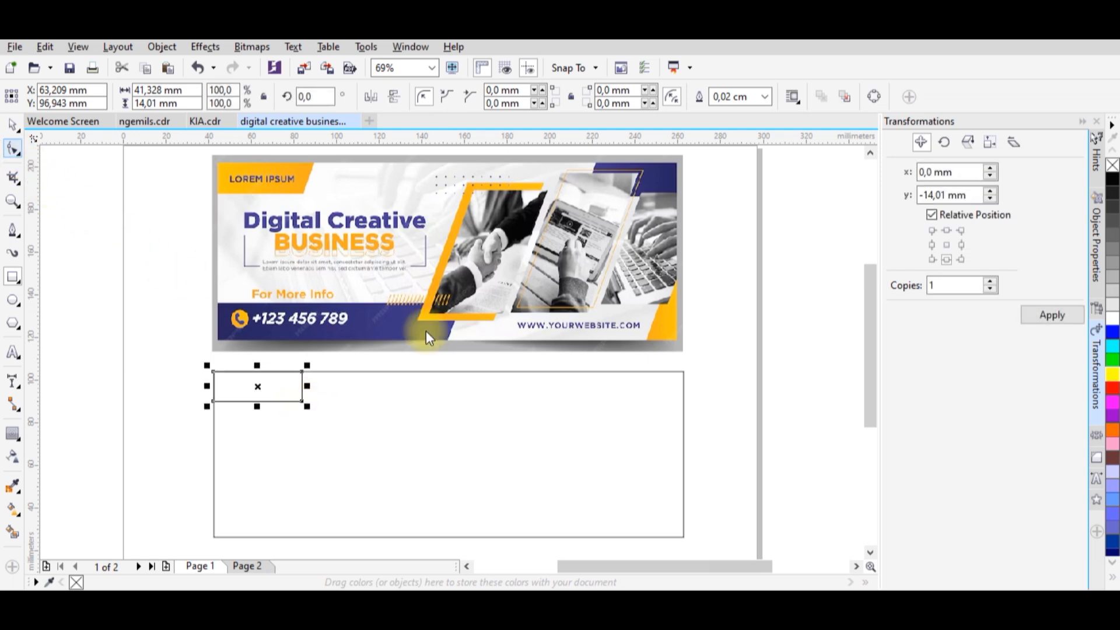
pyautogui.click(873, 99)
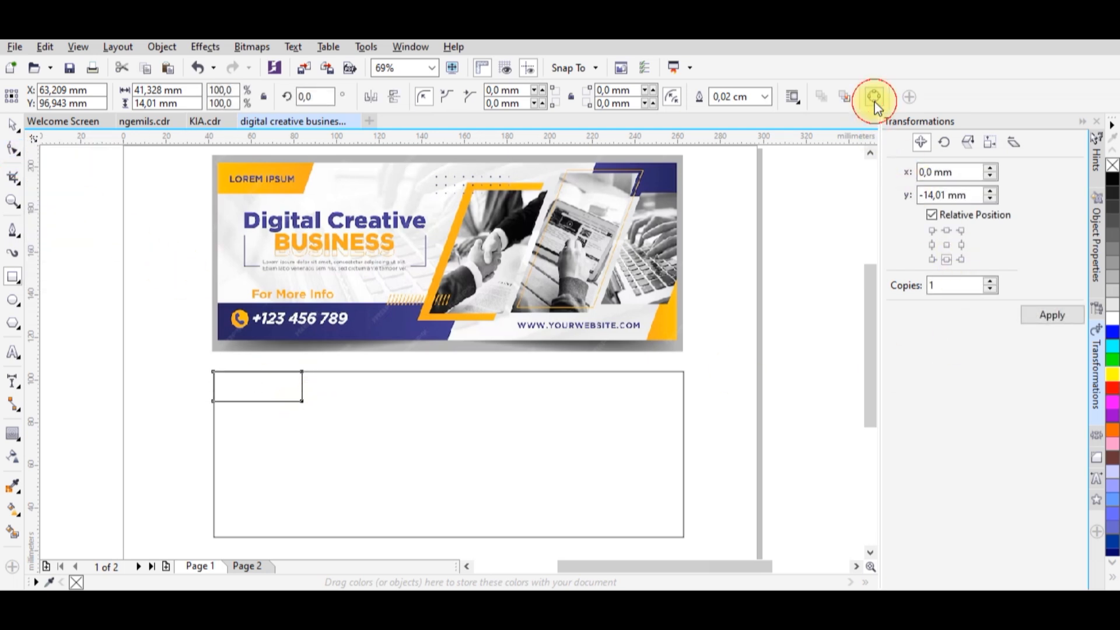
pyautogui.click(15, 155)
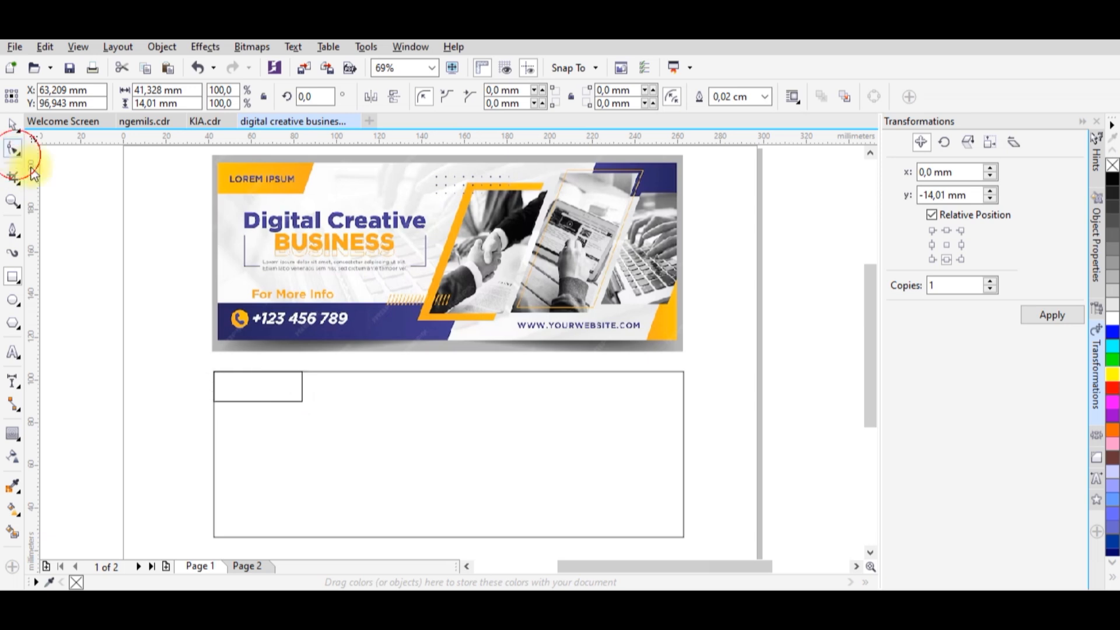
pyautogui.click(301, 402)
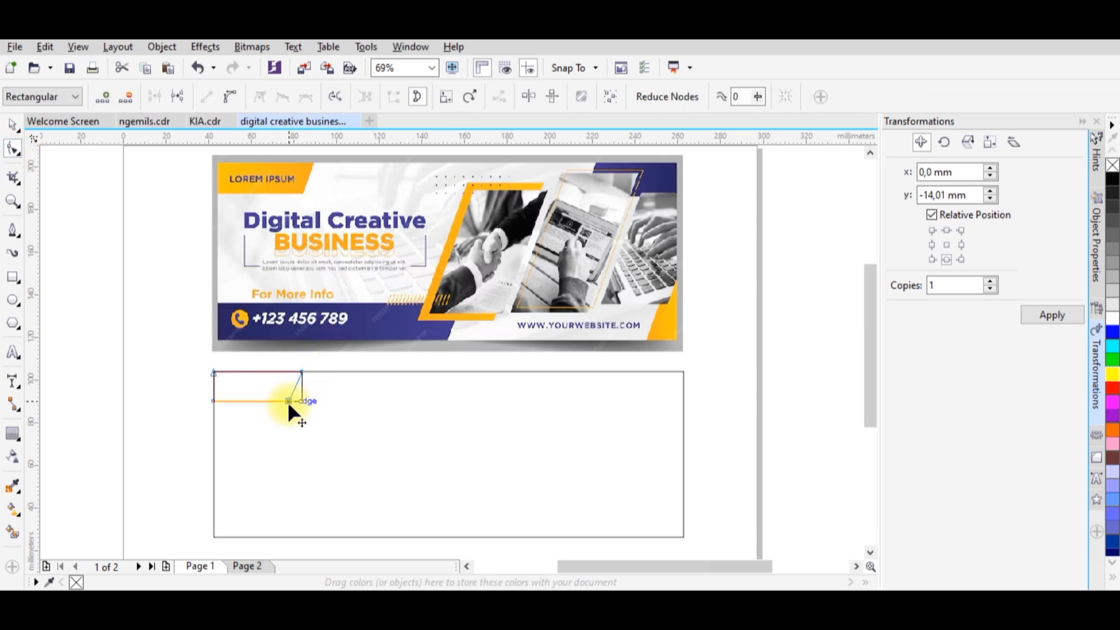
pyautogui.click(13, 124)
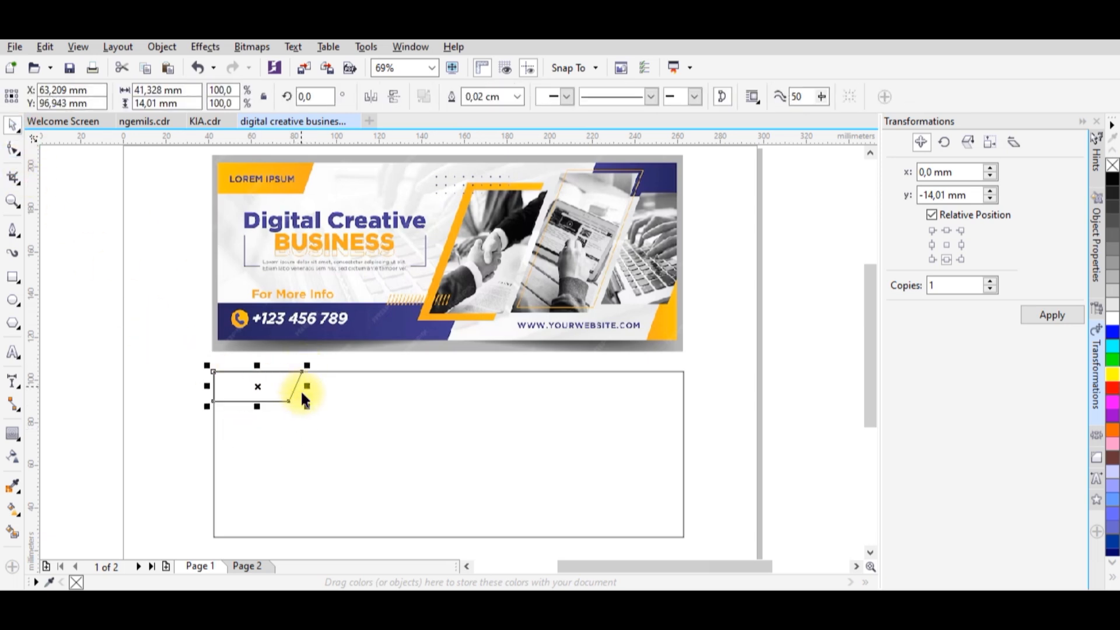
pyautogui.moveTo(309, 408); pyautogui.dragTo(315, 410)
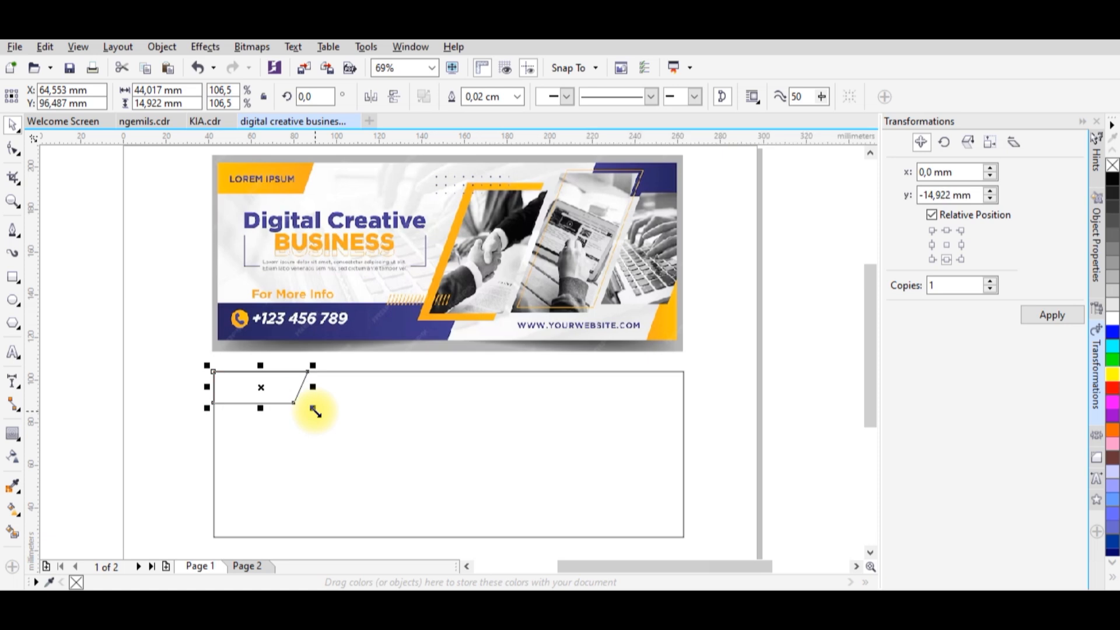
# Apply a horizontal linear gradient fill across the small slanted shape, from its left edge to its right end.
pyautogui.click(16, 513)
pyautogui.scroll(2, 216, 391)
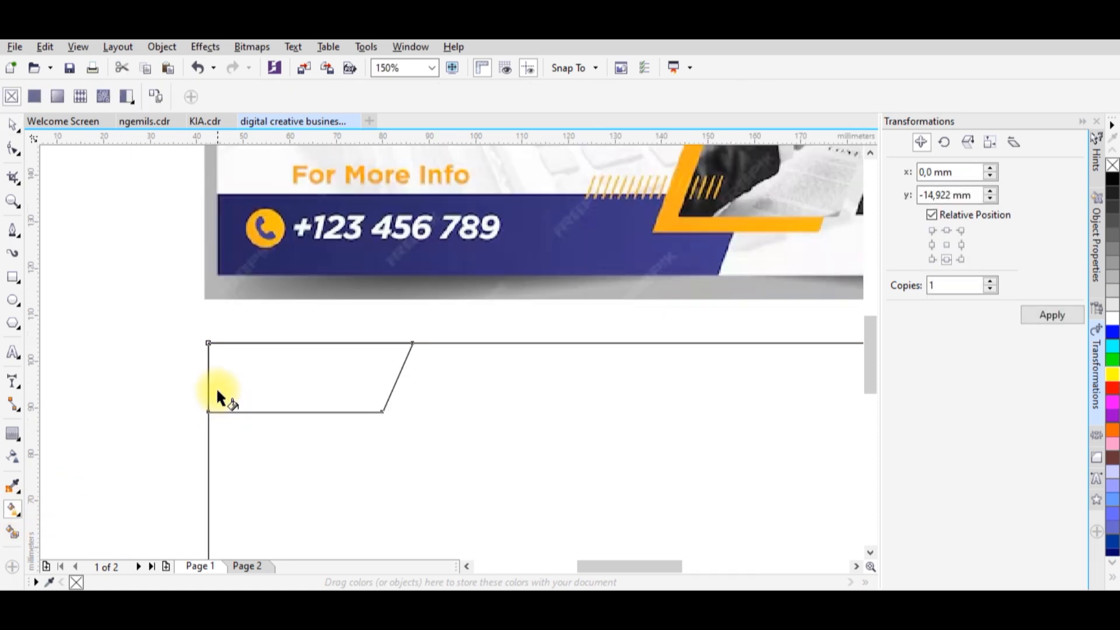
pyautogui.moveTo(215, 382); pyautogui.dragTo(378, 381)
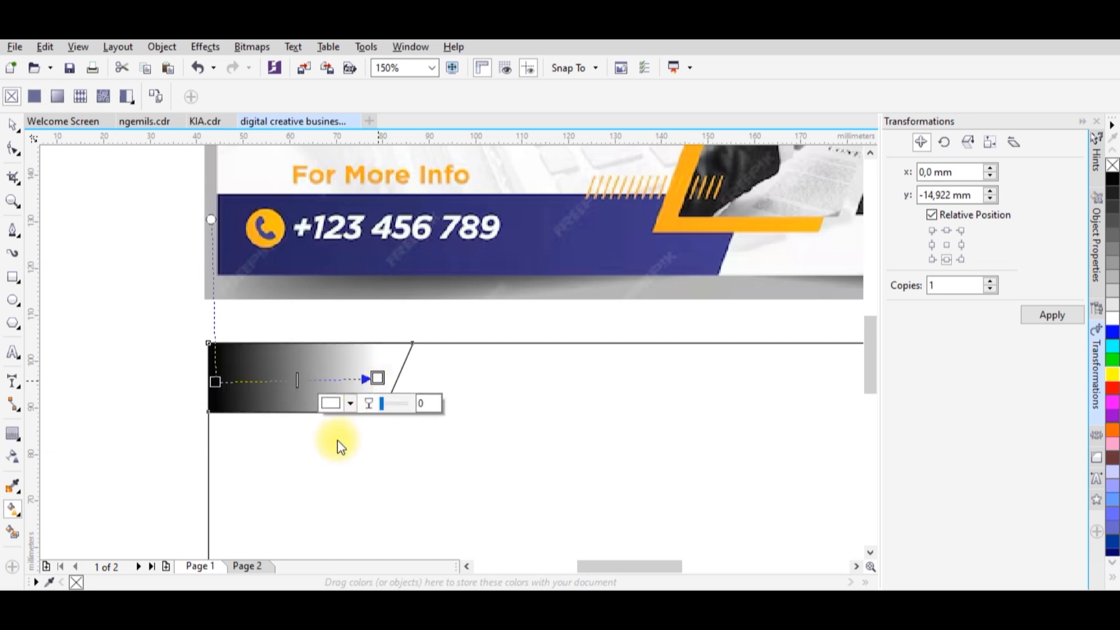
# Set the right end colour of the slanted shape's gradient to a saturated orange.
pyautogui.scroll(-2, 339, 439)
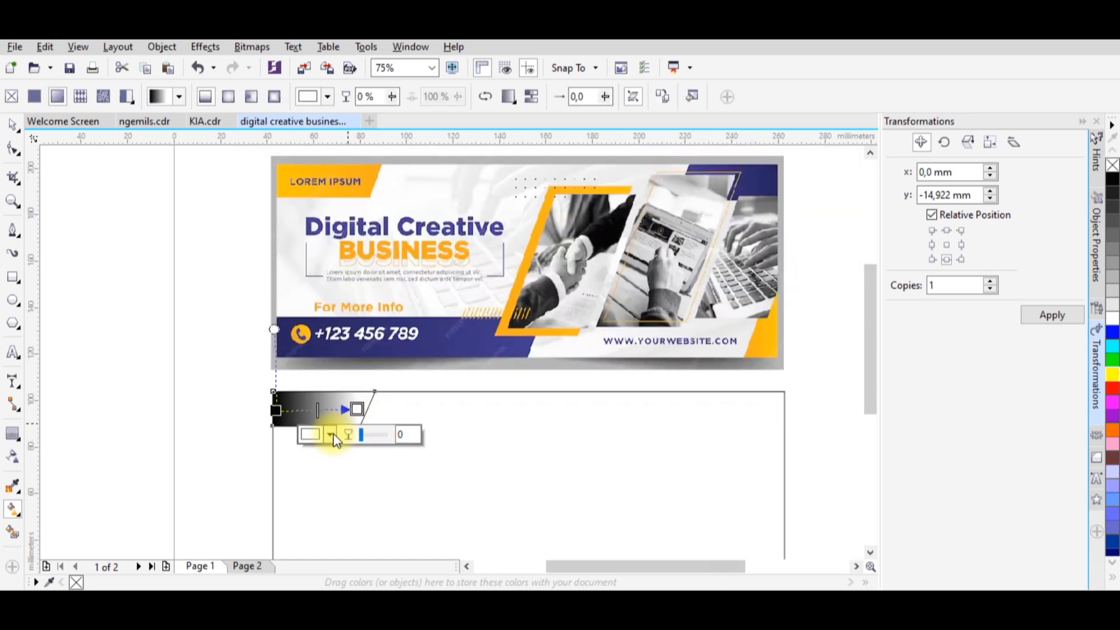
pyautogui.click(331, 435)
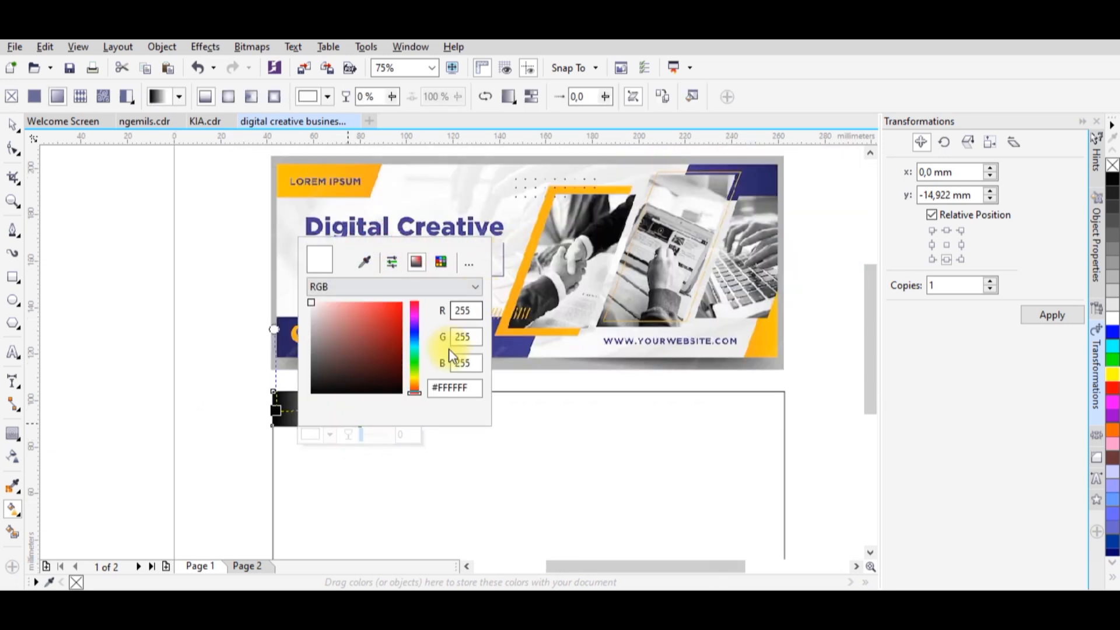
pyautogui.click(417, 384)
pyautogui.click(387, 306)
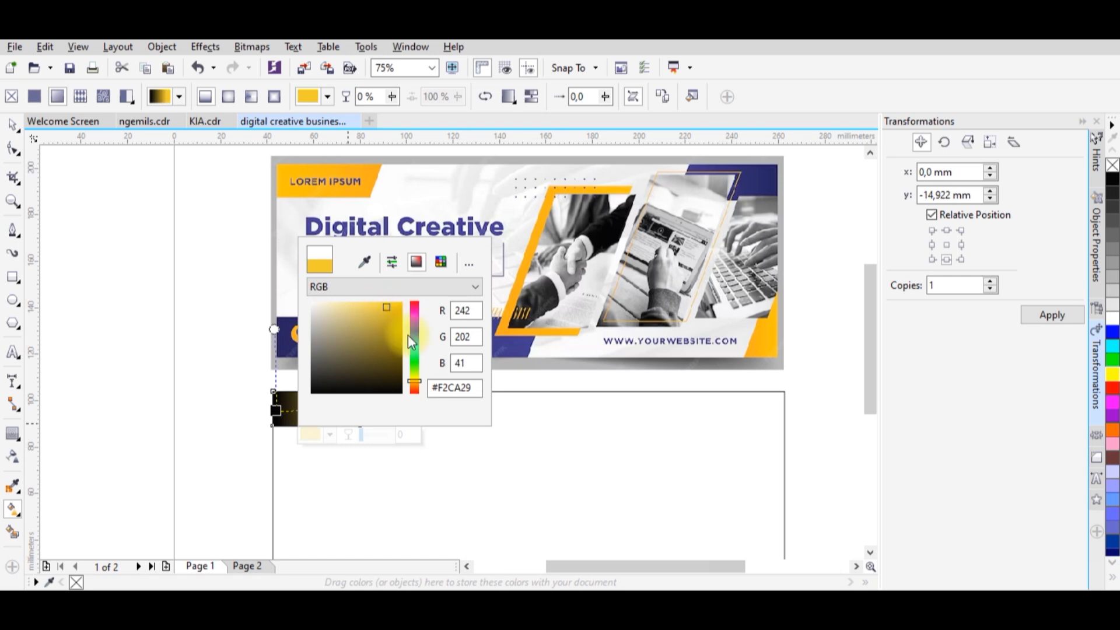
pyautogui.click(415, 385)
pyautogui.click(401, 303)
pyautogui.click(400, 480)
# Set the left start colour of the slanted shape's gradient to a golden yellow and deselect the shape.
pyautogui.click(276, 410)
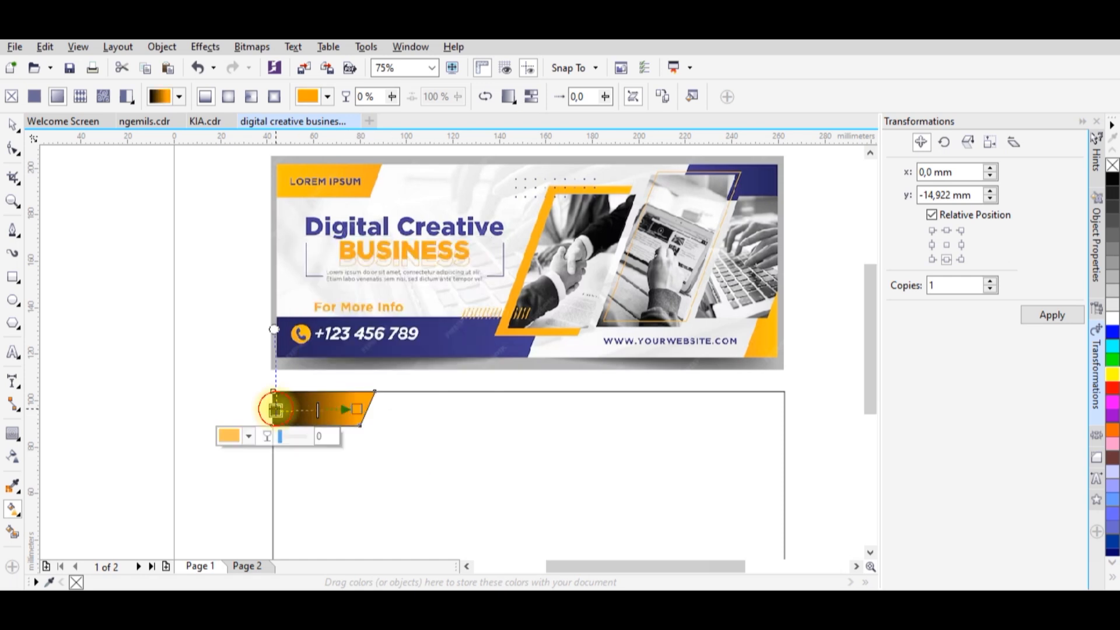
pyautogui.click(250, 438)
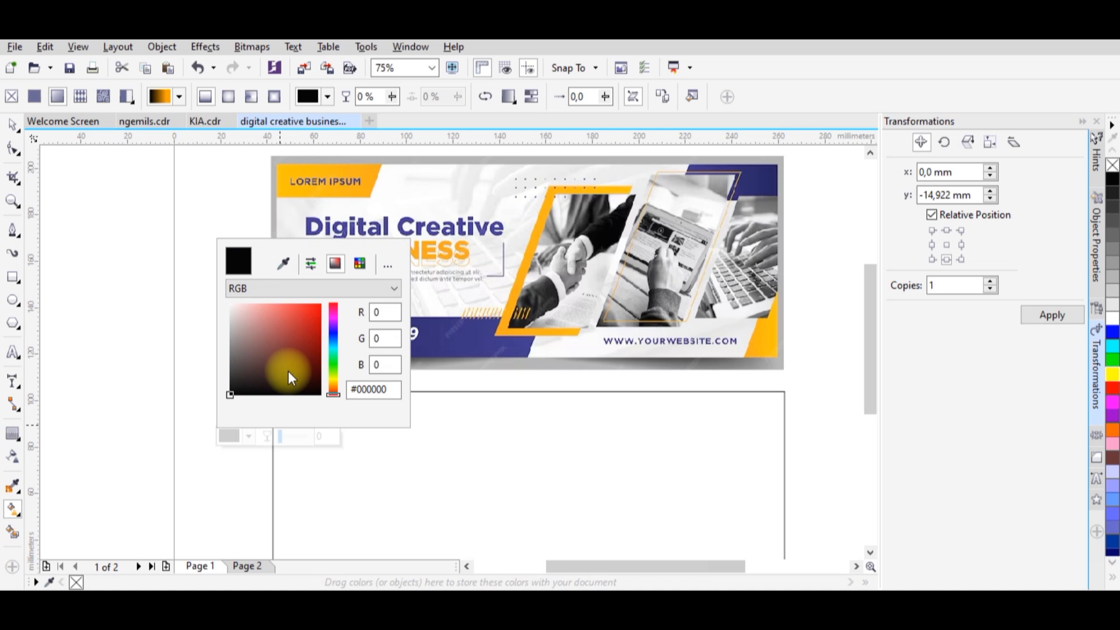
pyautogui.click(334, 380)
pyautogui.click(320, 305)
pyautogui.click(475, 467)
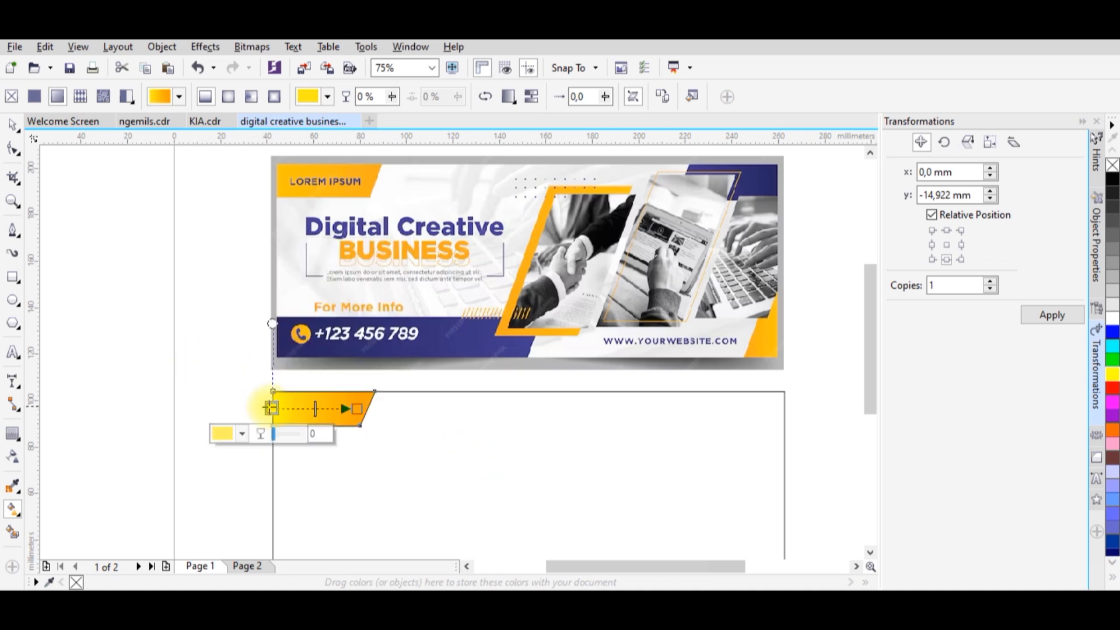
pyautogui.click(248, 436)
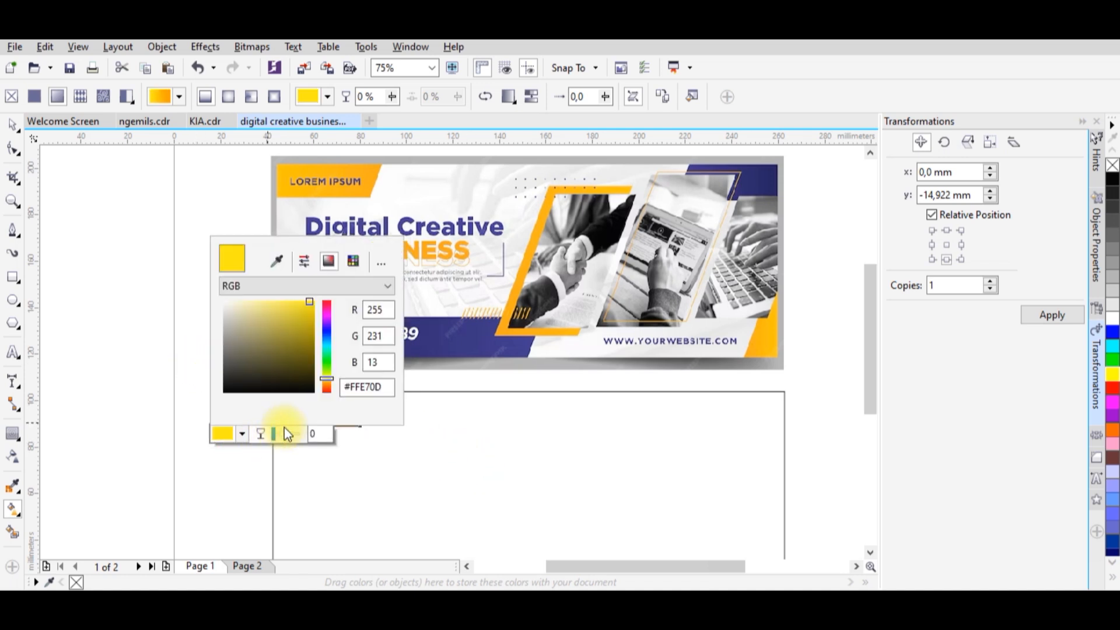
pyautogui.click(326, 387)
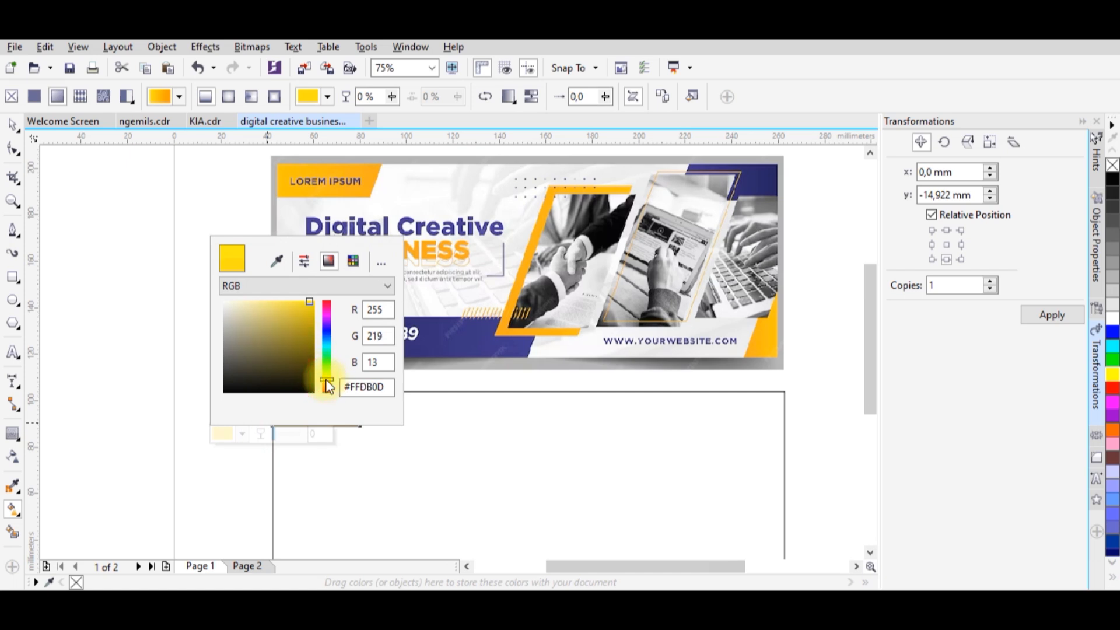
pyautogui.click(181, 337)
pyautogui.click(12, 125)
pyautogui.click(172, 297)
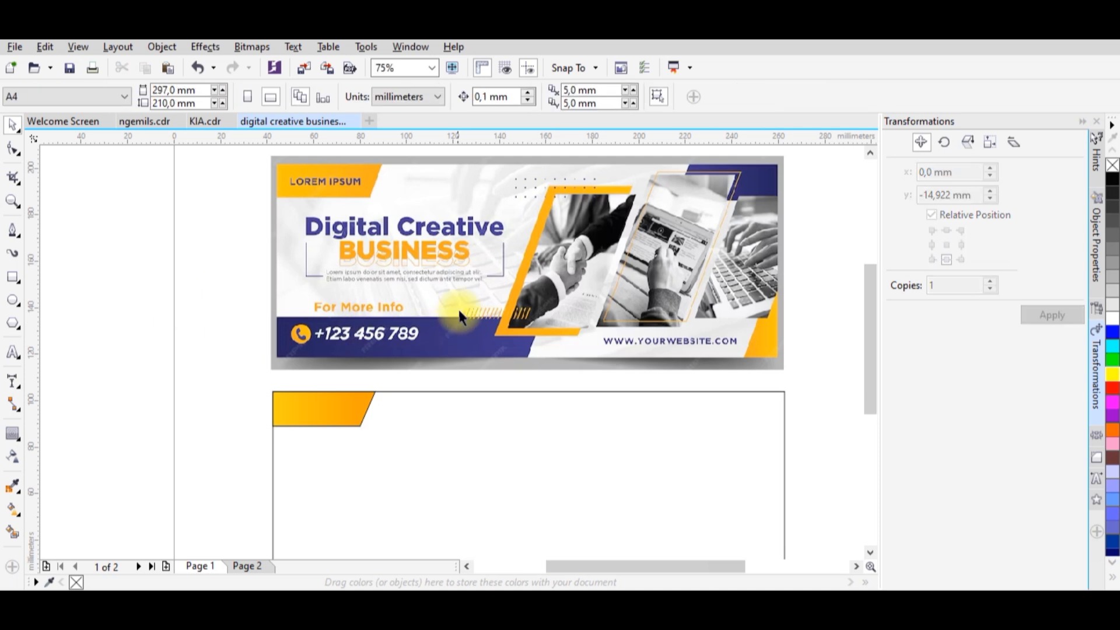
# Draw a rectangle about 129 mm wide and 14 mm high in the frame's lower-left corner, undoing any stray extra rectangle.
pyautogui.scroll(-1, 463, 308)
pyautogui.scroll(1, 638, 288)
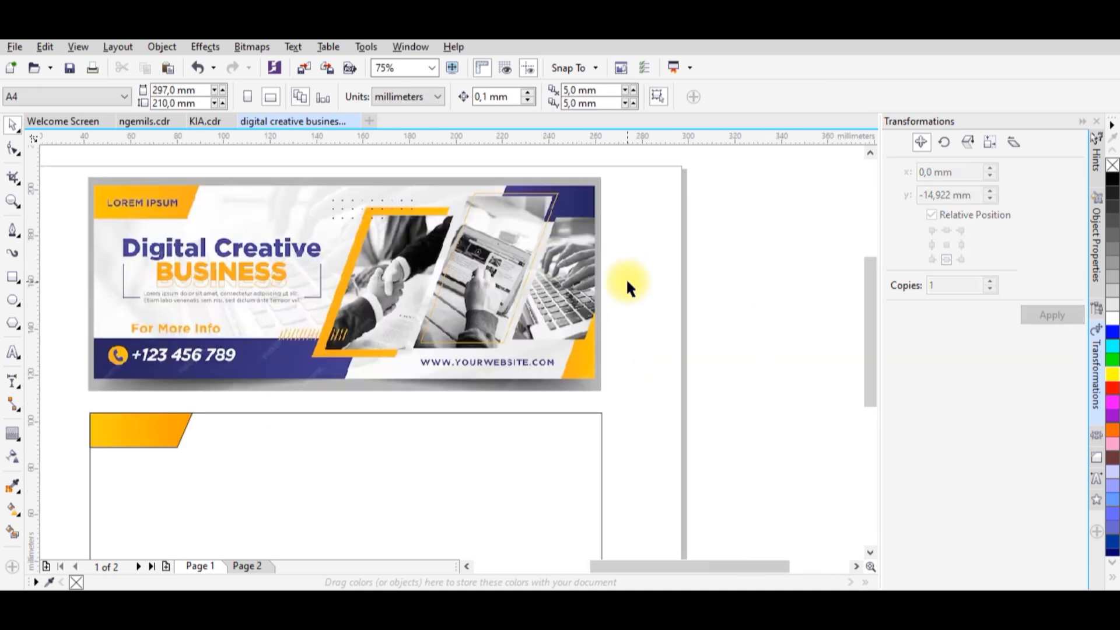
pyautogui.scroll(-1, 565, 273)
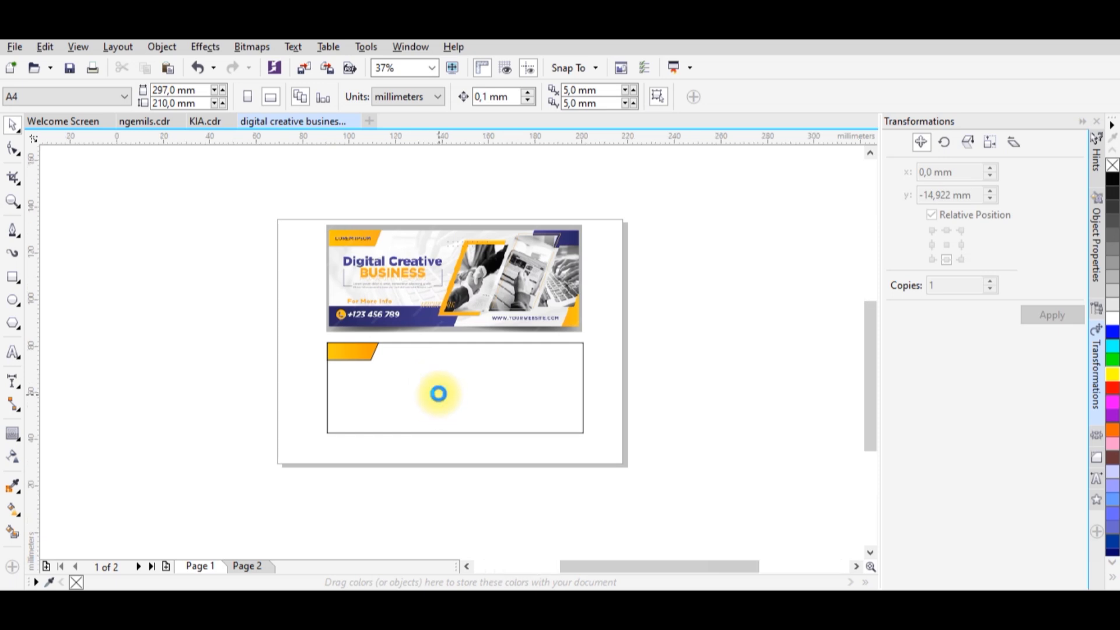
pyautogui.scroll(1, 439, 393)
pyautogui.click(13, 277)
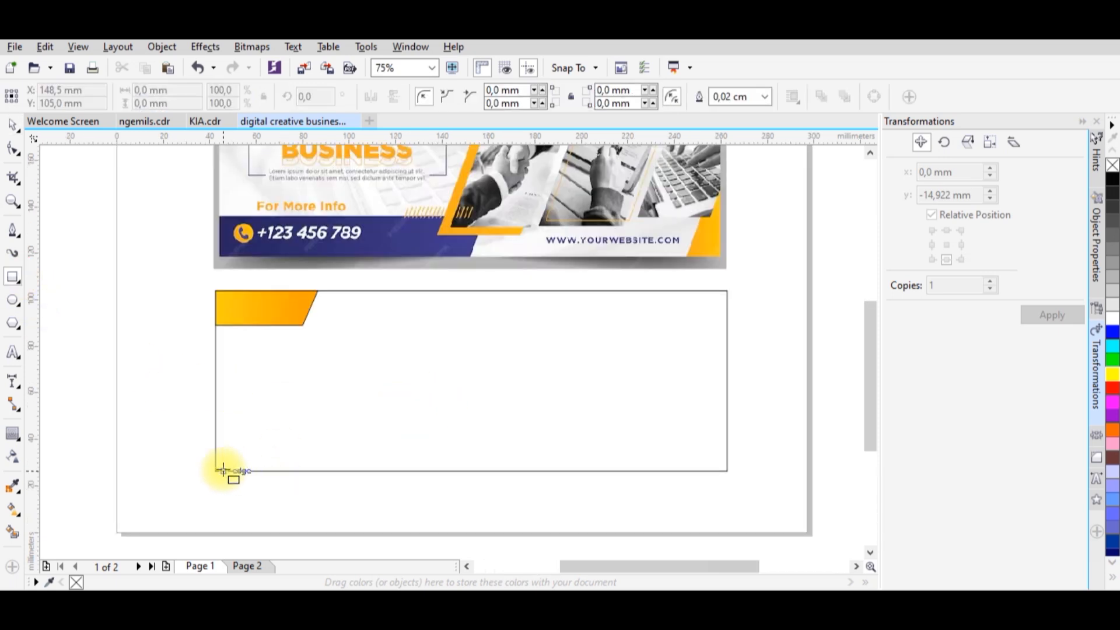
pyautogui.moveTo(215, 470)
pyautogui.mouseDown()
pyautogui.moveTo(488, 457)
pyautogui.moveTo(512, 448)
pyautogui.moveTo(511, 428)
pyautogui.mouseUp()
pyautogui.scroll(-1, 504, 444)
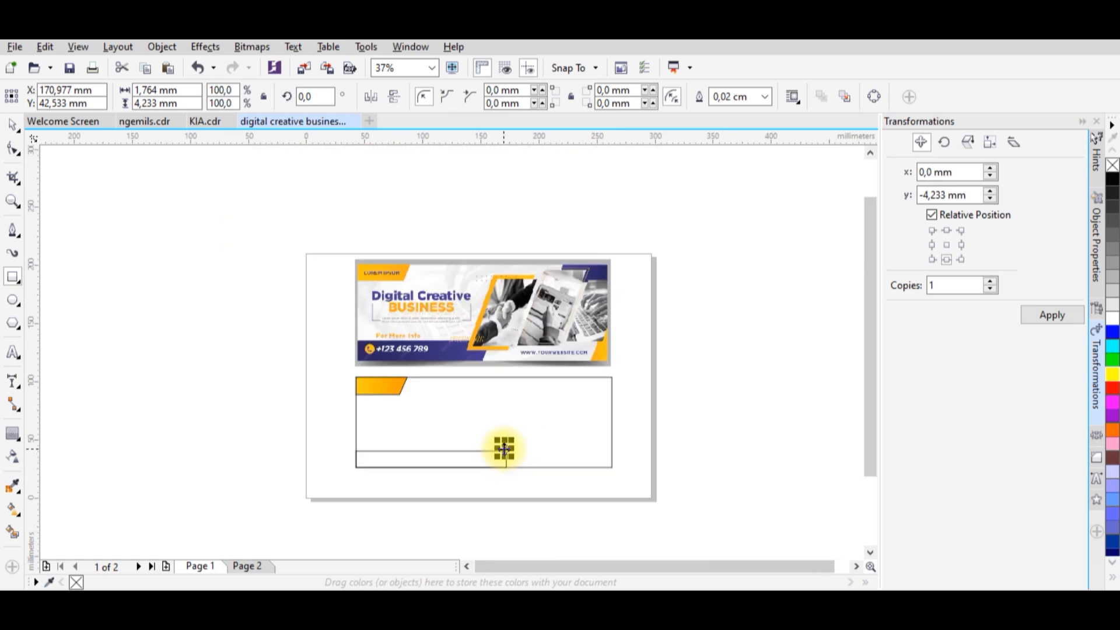
pyautogui.hotkey('ctrl', 'z')
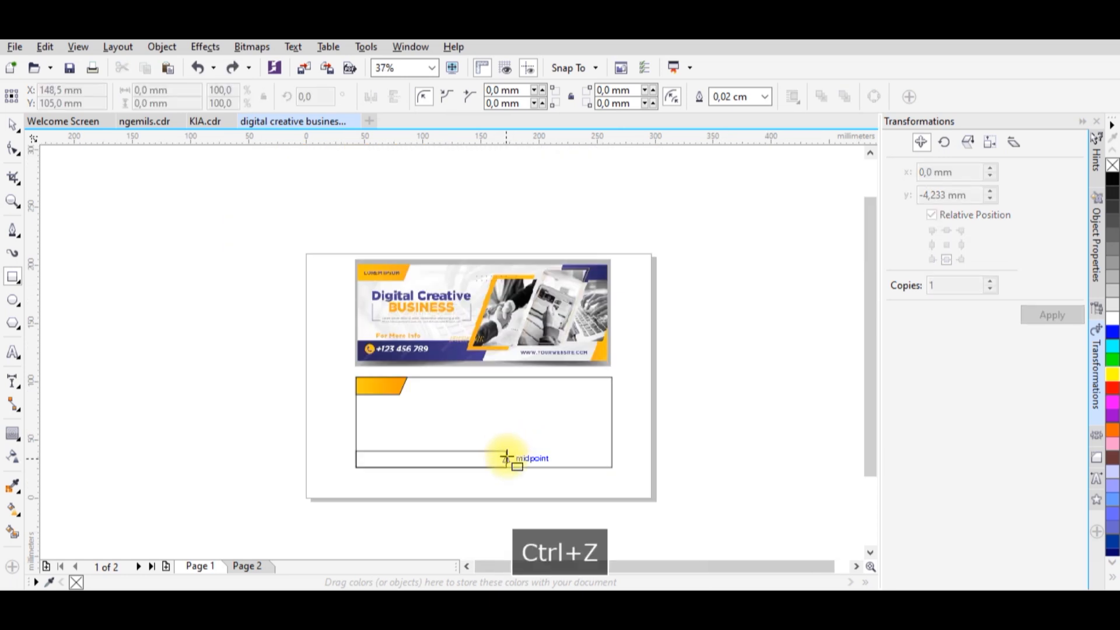
# Stretch the lower-left rectangle upward to a height of about 16 mm, keeping its bottom edge in place.
pyautogui.scroll(1, 505, 451)
pyautogui.scroll(-1, 505, 452)
pyautogui.press('z')
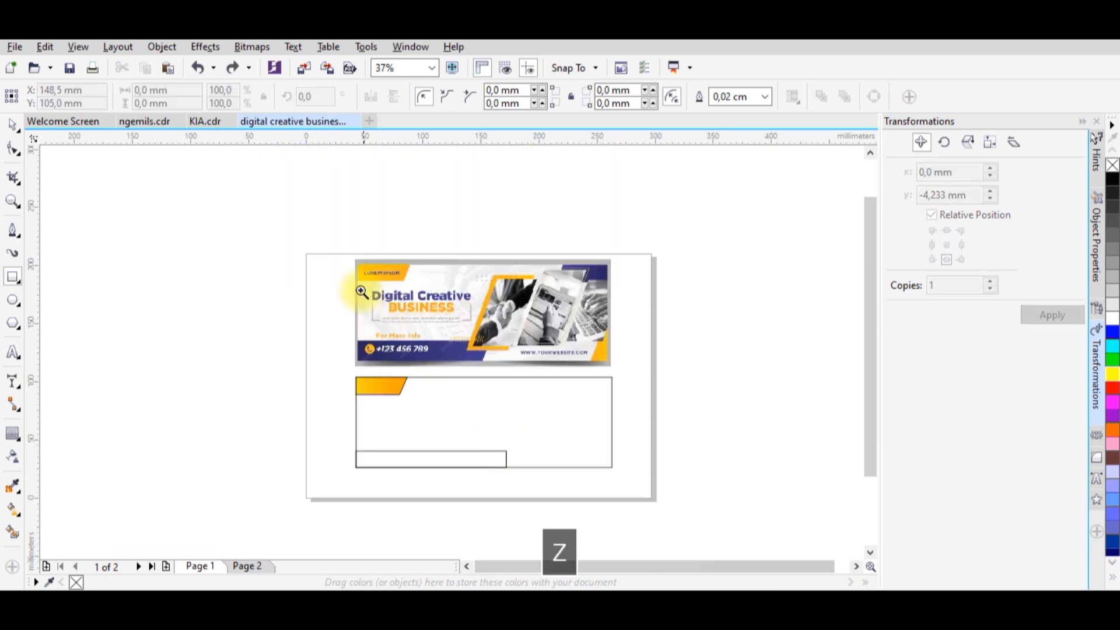
pyautogui.moveTo(347, 252); pyautogui.dragTo(634, 484)
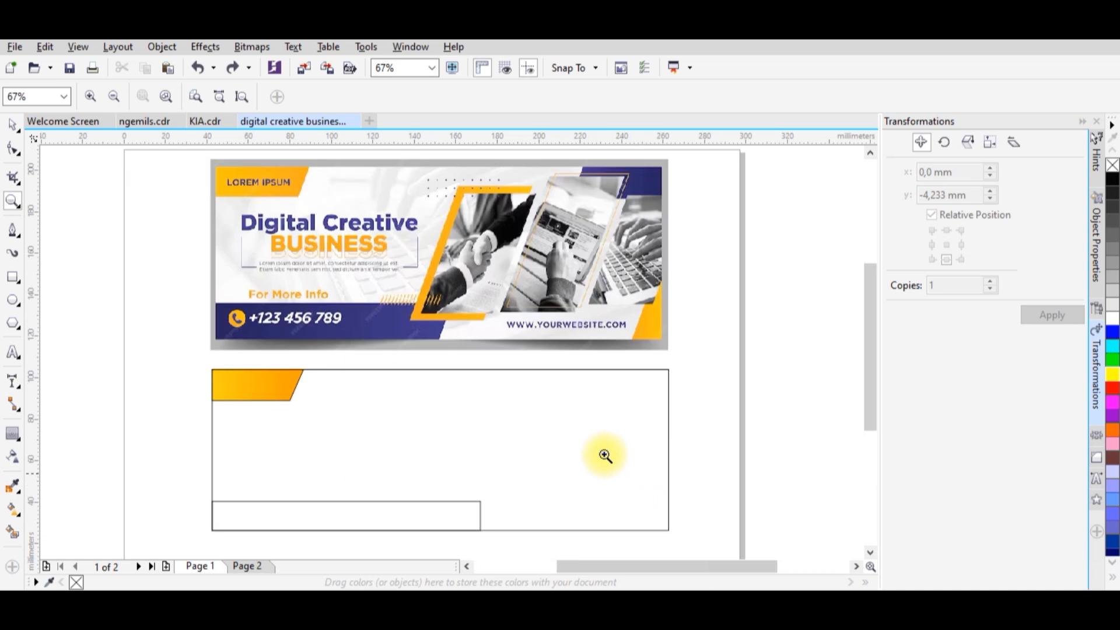
pyautogui.click(13, 125)
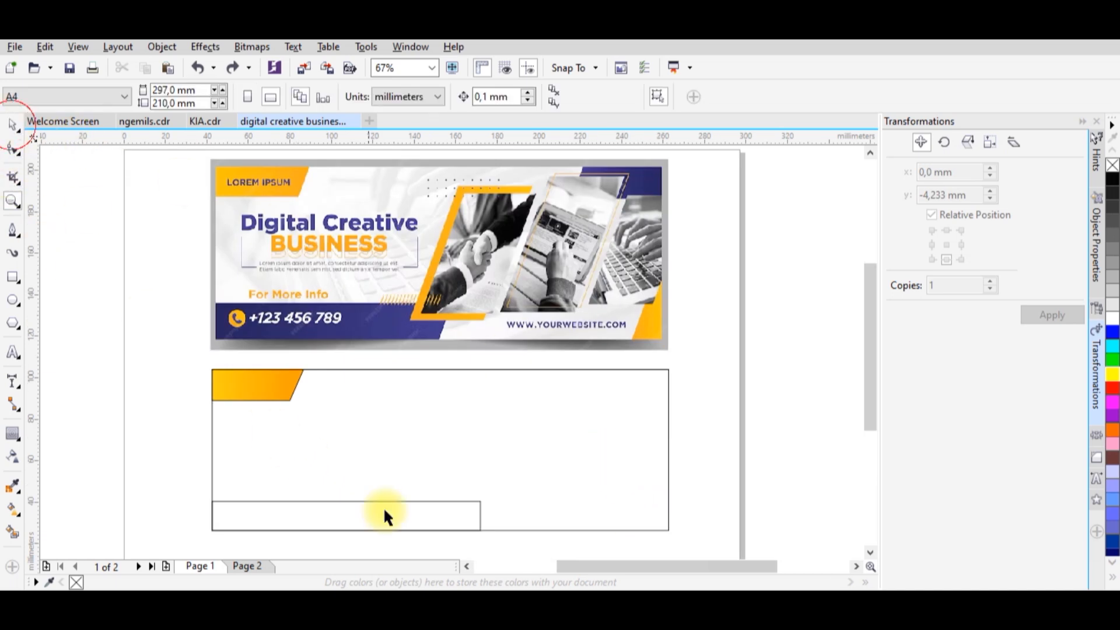
pyautogui.click(384, 506)
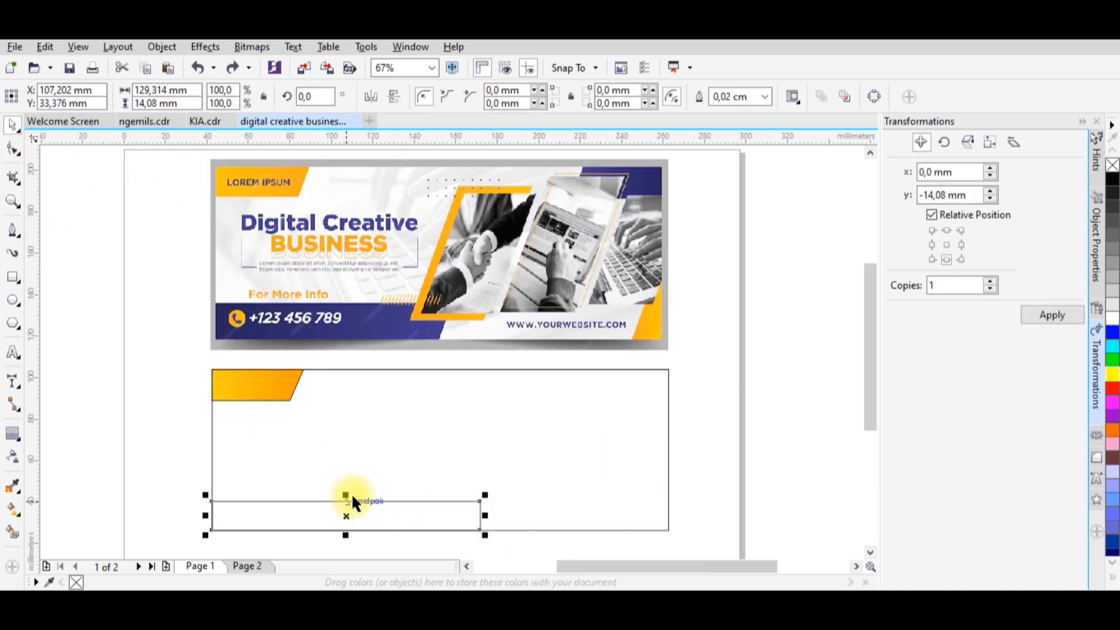
pyautogui.moveTo(348, 496); pyautogui.dragTo(342, 496)
# Convert the lower-left rectangle to curves and move its lower-right corner inward to slant the right end.
pyautogui.click(479, 514)
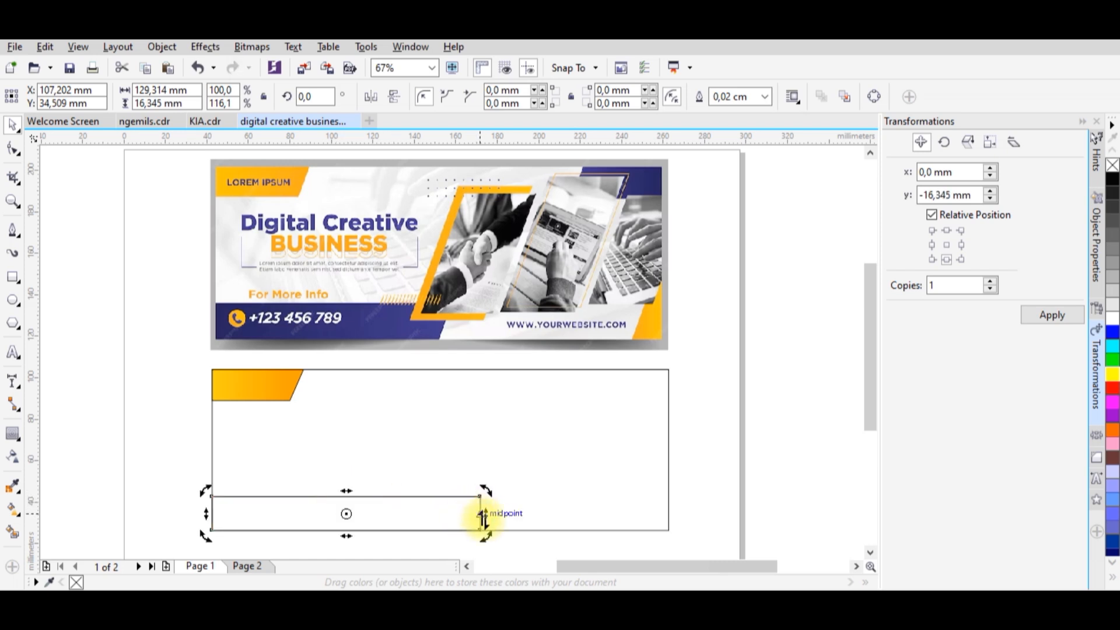
pyautogui.click(873, 98)
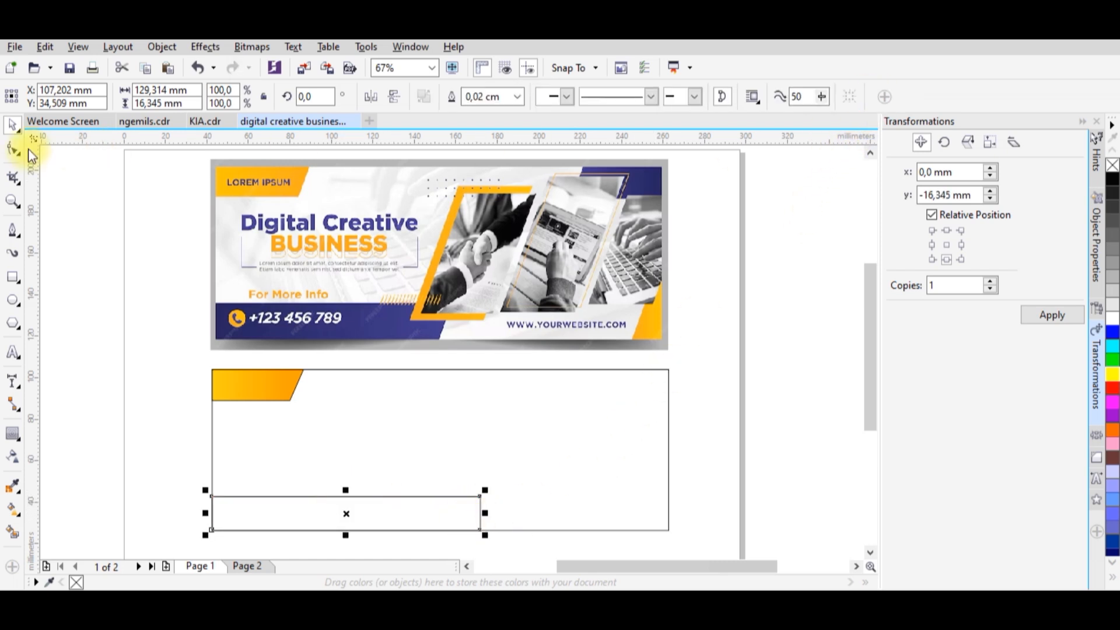
pyautogui.click(14, 151)
pyautogui.moveTo(479, 528); pyautogui.dragTo(466, 530)
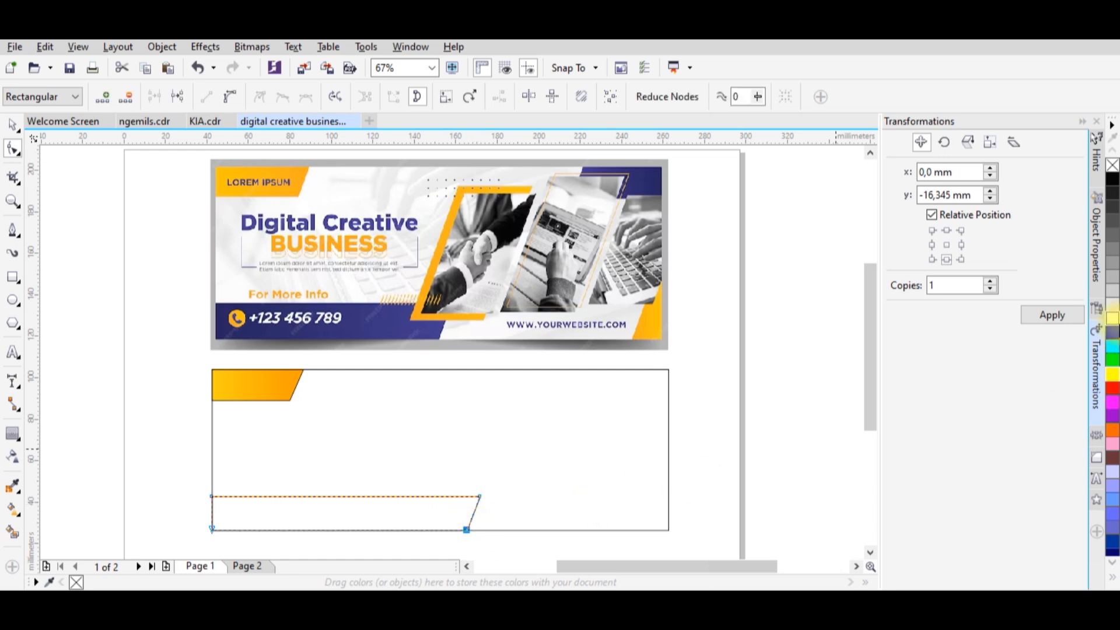
# Fill the lower-left slanted bar with dark navy blue, trying lighter blues first, and deselect it.
pyautogui.click(1114, 332)
pyautogui.click(12, 124)
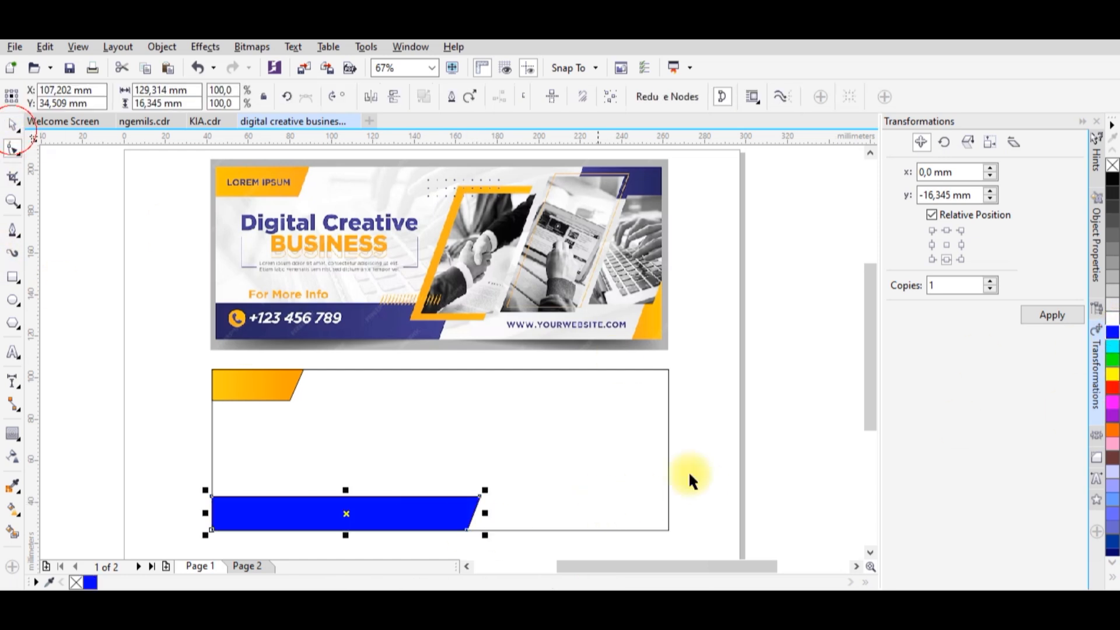
pyautogui.click(1113, 546)
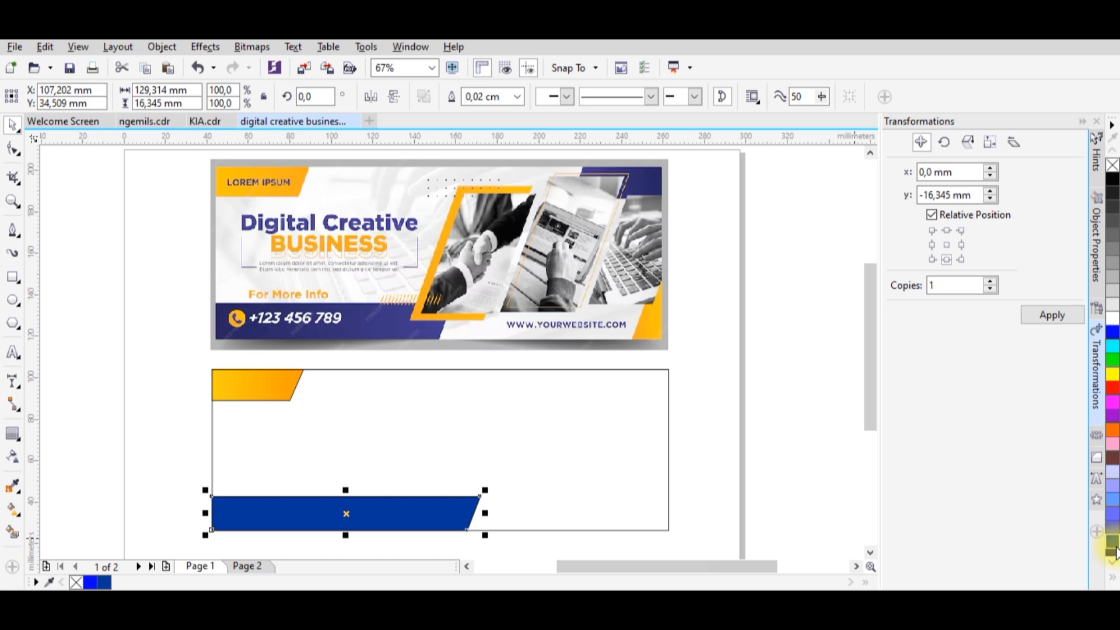
pyautogui.click(1112, 557)
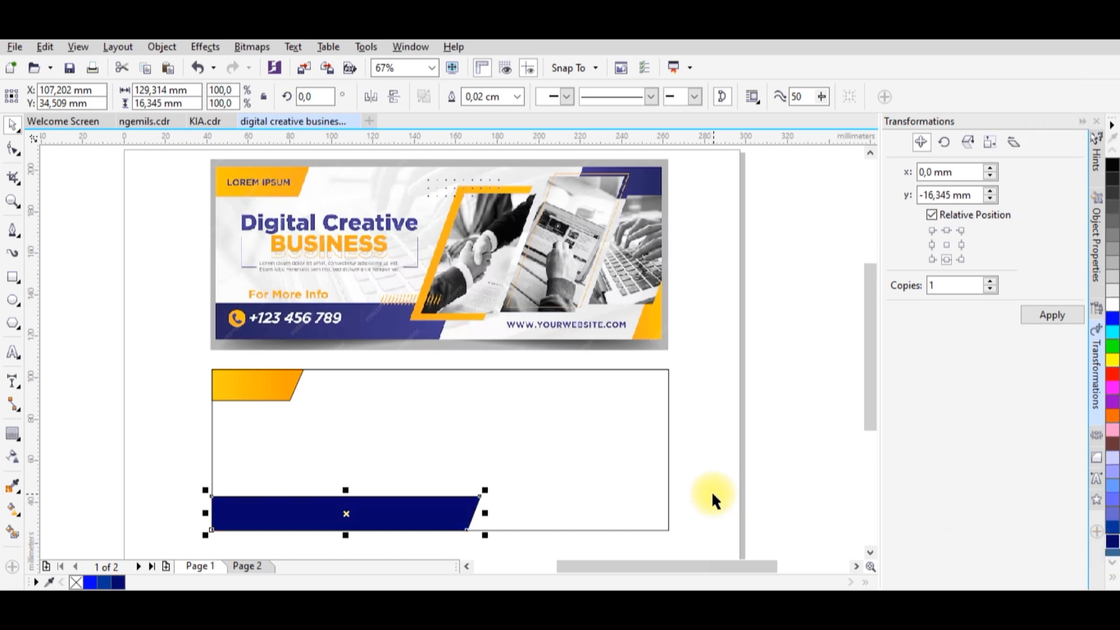
pyautogui.click(757, 476)
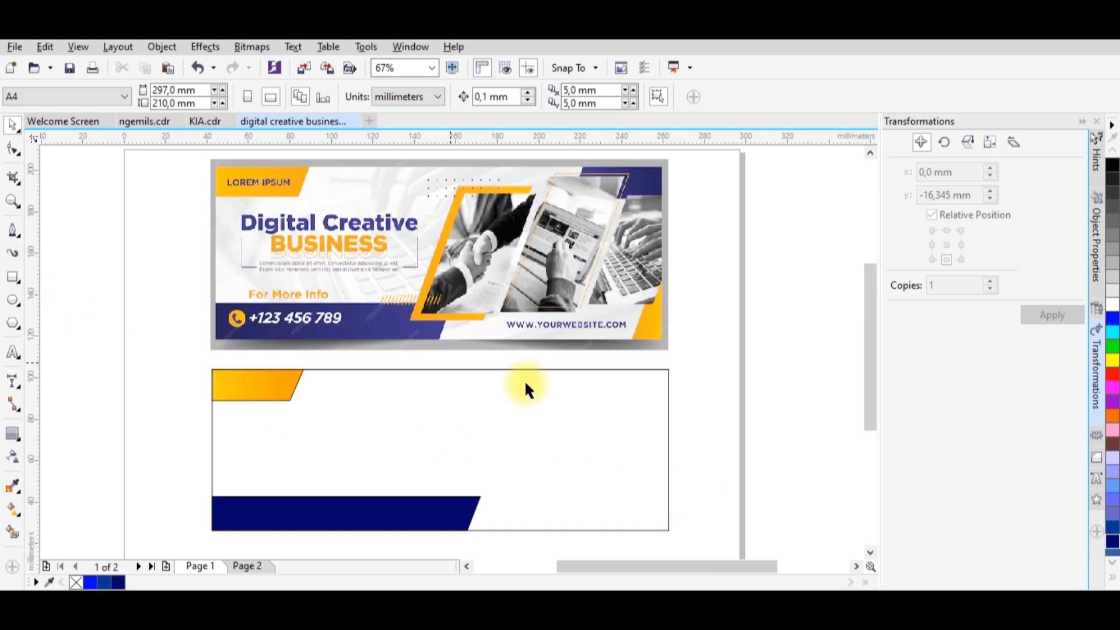
# Draw a rectangle about 37 mm wide and 13 mm high in the frame's upper-right corner, convert it to curves and slant its left end outward.
pyautogui.click(18, 281)
pyautogui.moveTo(666, 369); pyautogui.dragTo(592, 397)
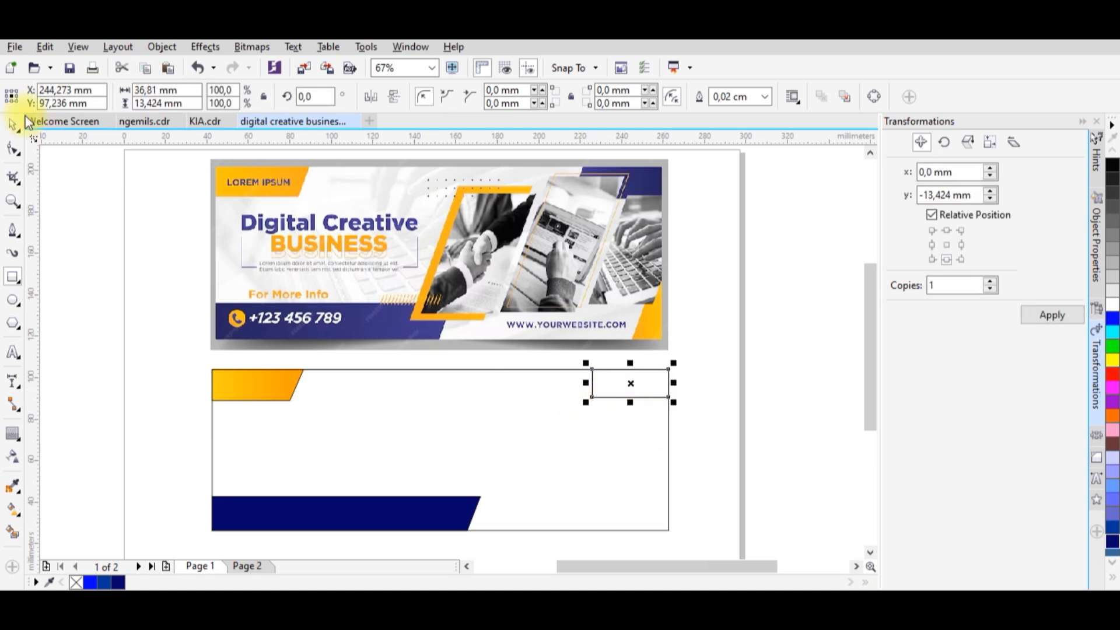
pyautogui.click(13, 147)
pyautogui.click(872, 97)
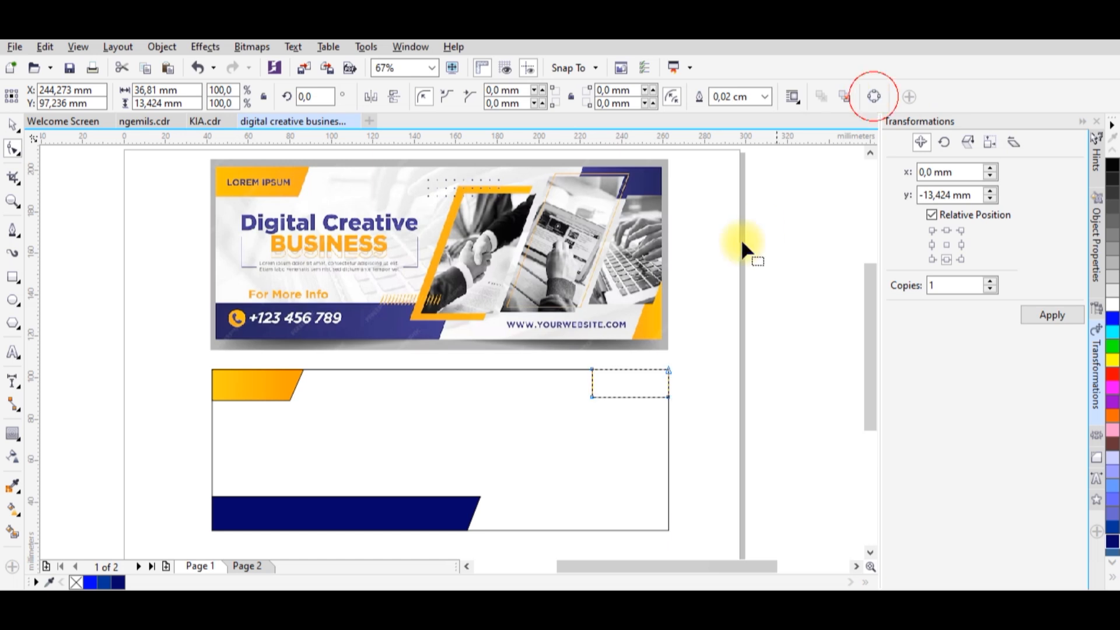
pyautogui.moveTo(591, 397); pyautogui.dragTo(574, 396)
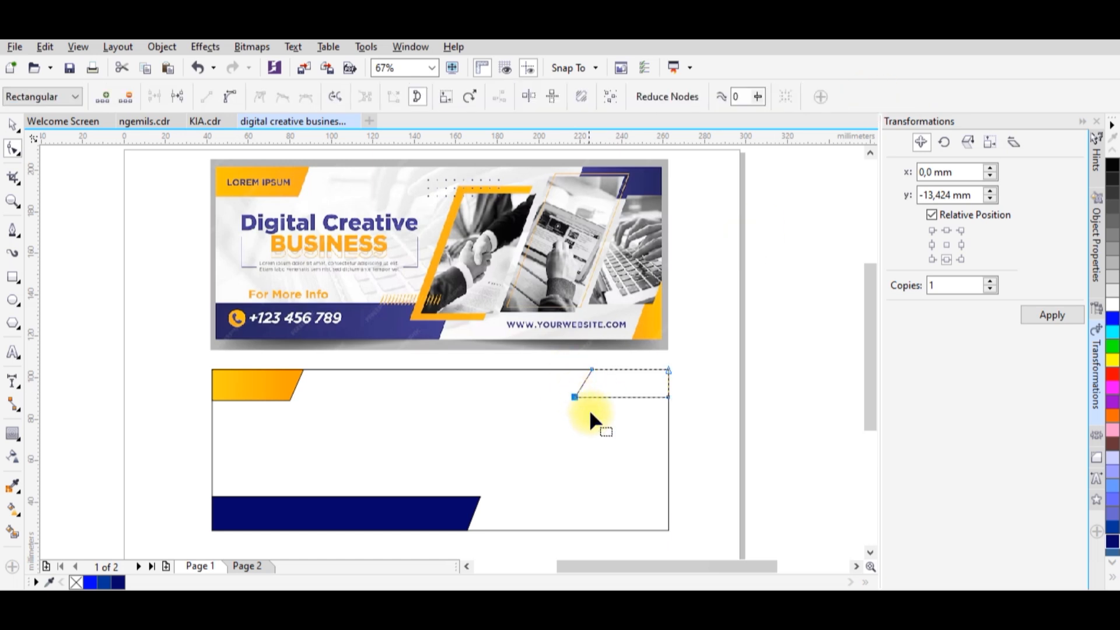
# Fill the upper-right slanted shape with the same dark navy blue and deselect it.
pyautogui.click(119, 582)
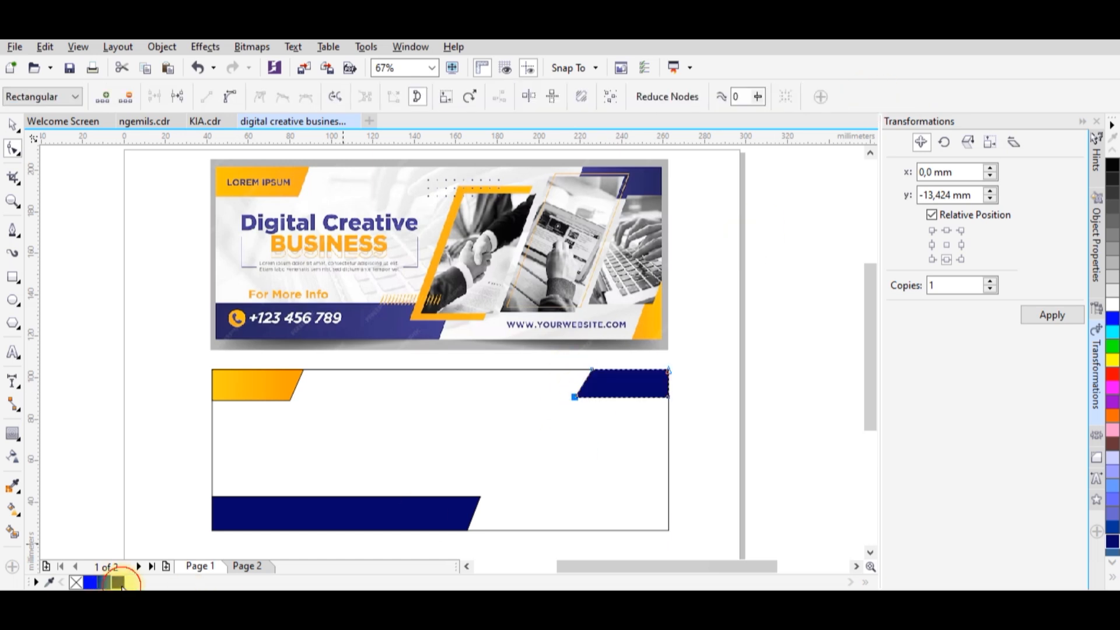
pyautogui.click(12, 124)
pyautogui.click(76, 198)
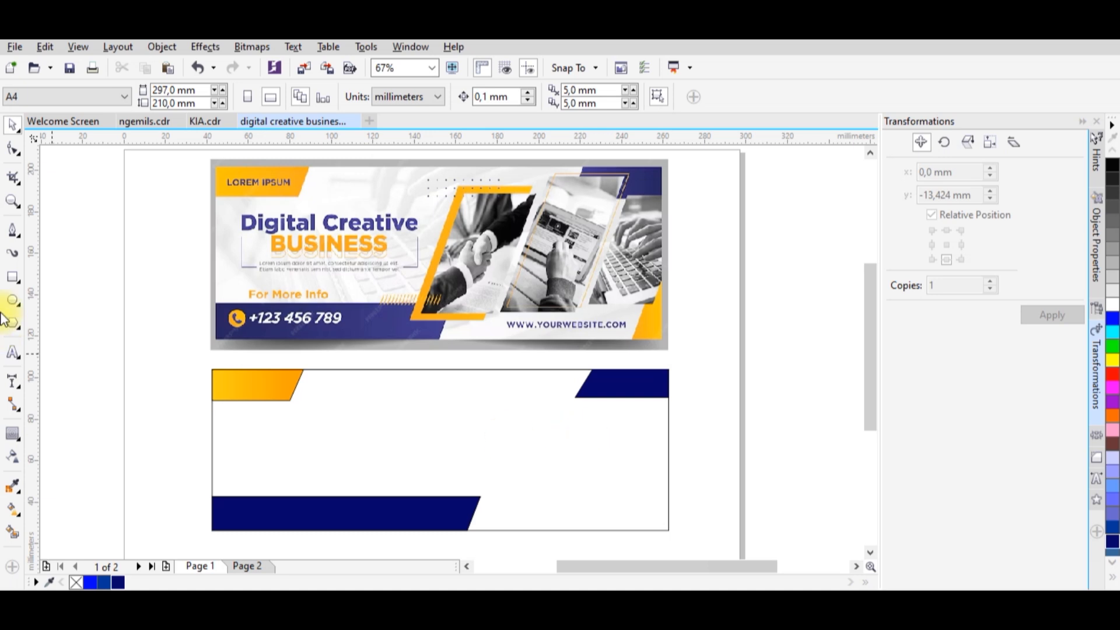
# Draw a rectangle in the frame's lower-right corner and reshape it as curves into a right triangle about 11 mm wide and 33 mm high.
pyautogui.click(14, 276)
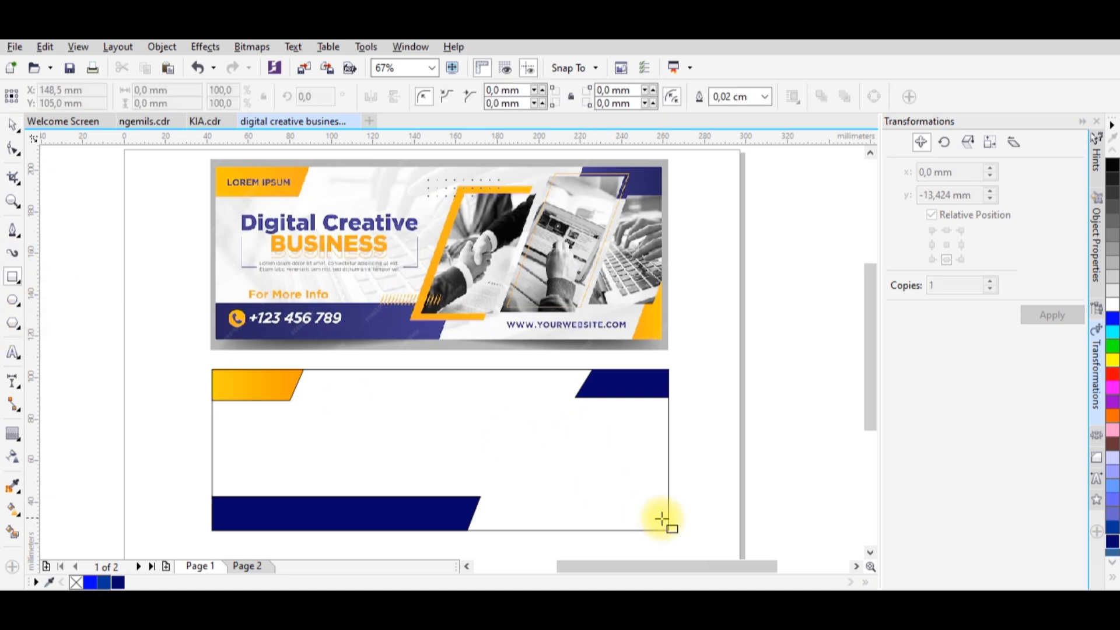
pyautogui.moveTo(667, 529); pyautogui.dragTo(638, 477)
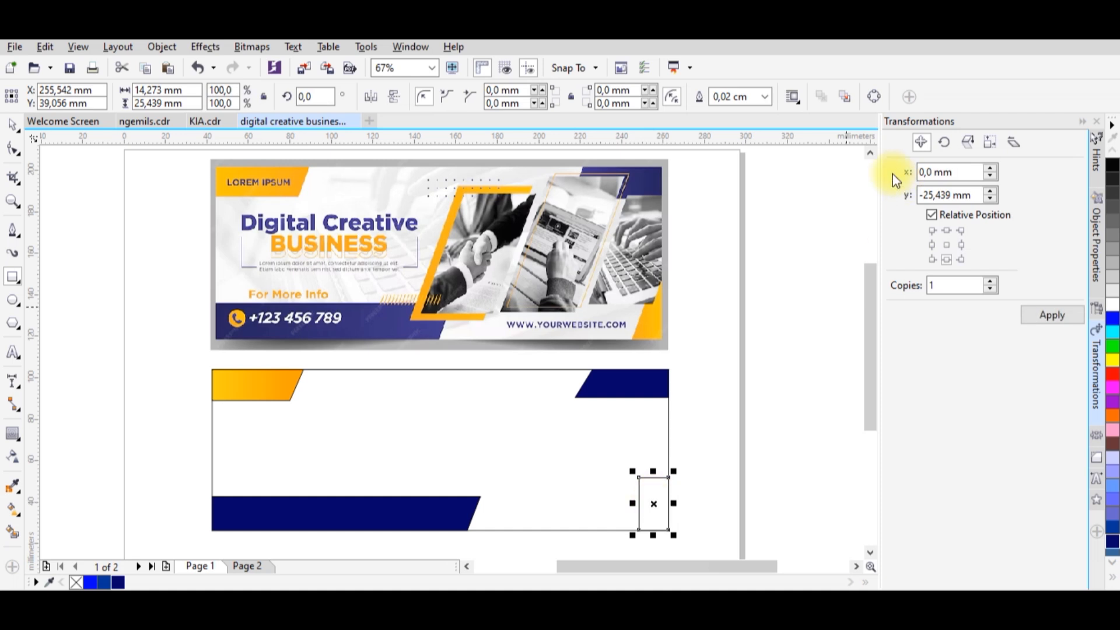
pyautogui.click(13, 149)
pyautogui.click(640, 478)
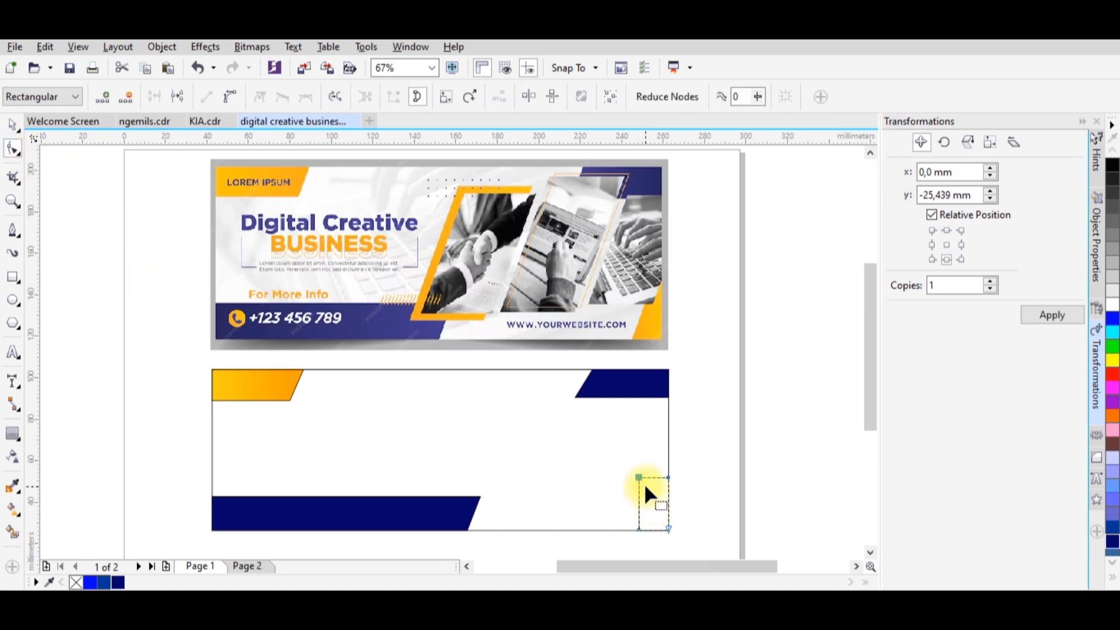
pyautogui.press('Delete')
pyautogui.click(638, 529)
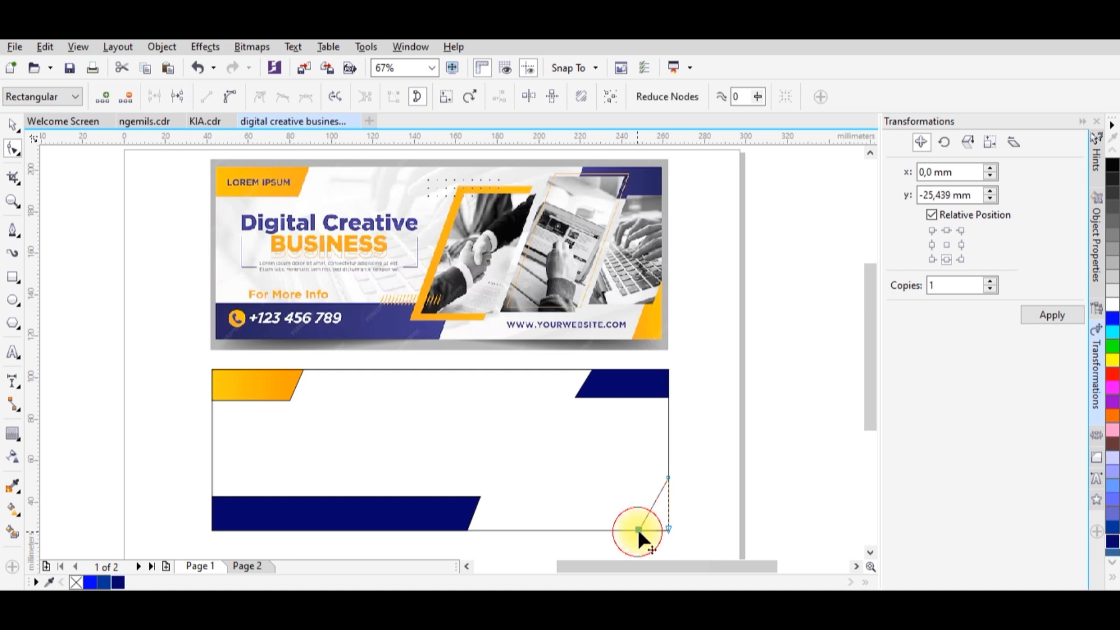
pyautogui.moveTo(666, 479); pyautogui.dragTo(666, 463)
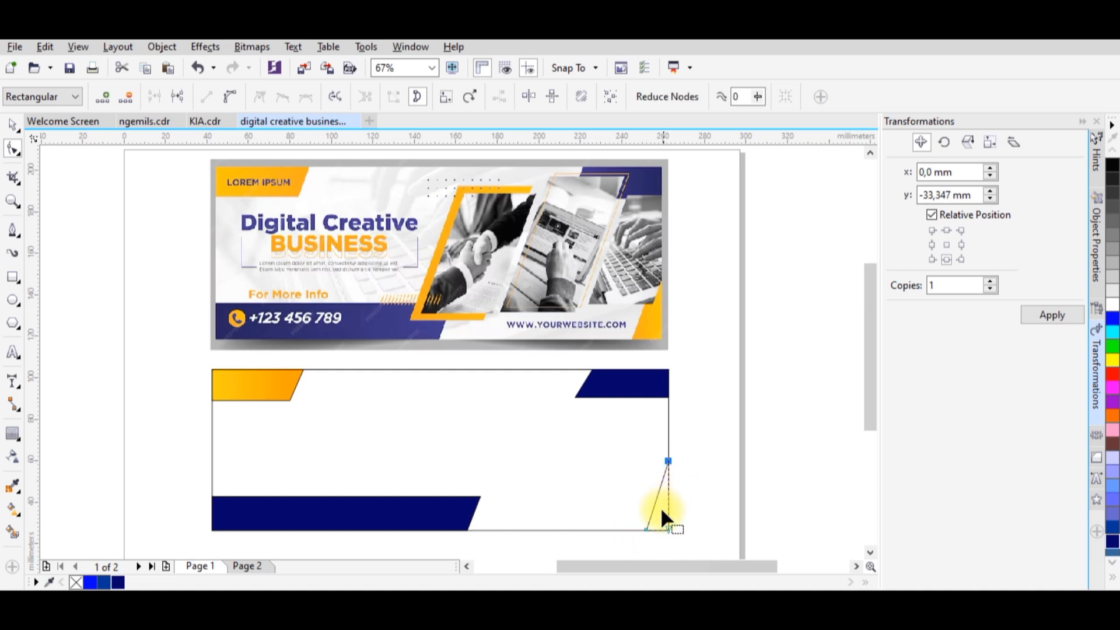
# Fill the lower-right triangle with the golden gradient copied from the upper-left slanted shape and deselect it.
pyautogui.click(13, 506)
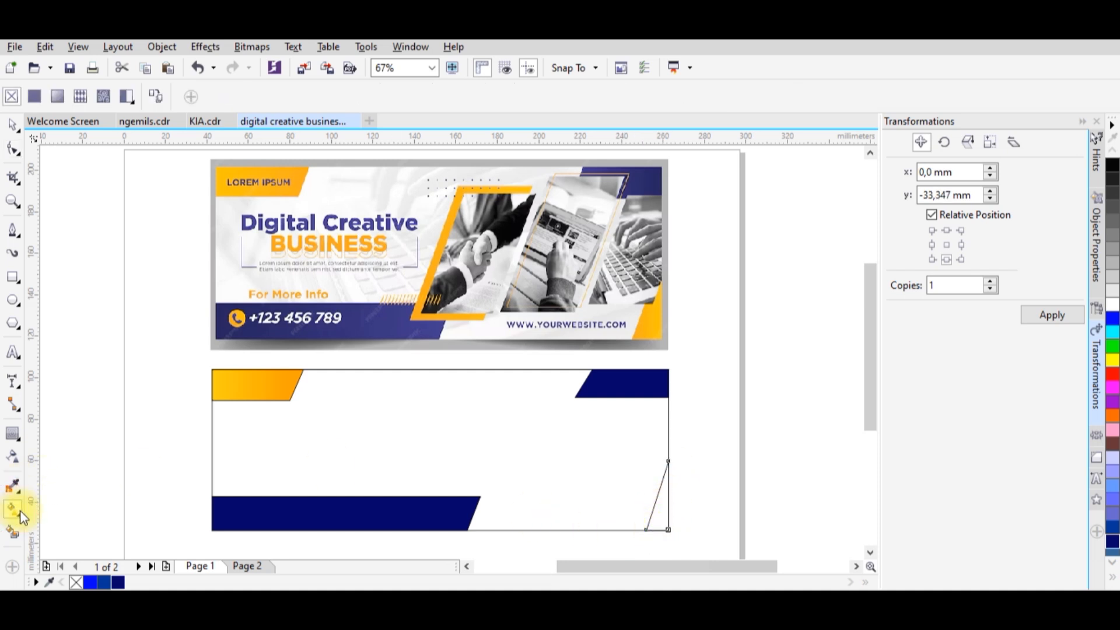
pyautogui.click(154, 97)
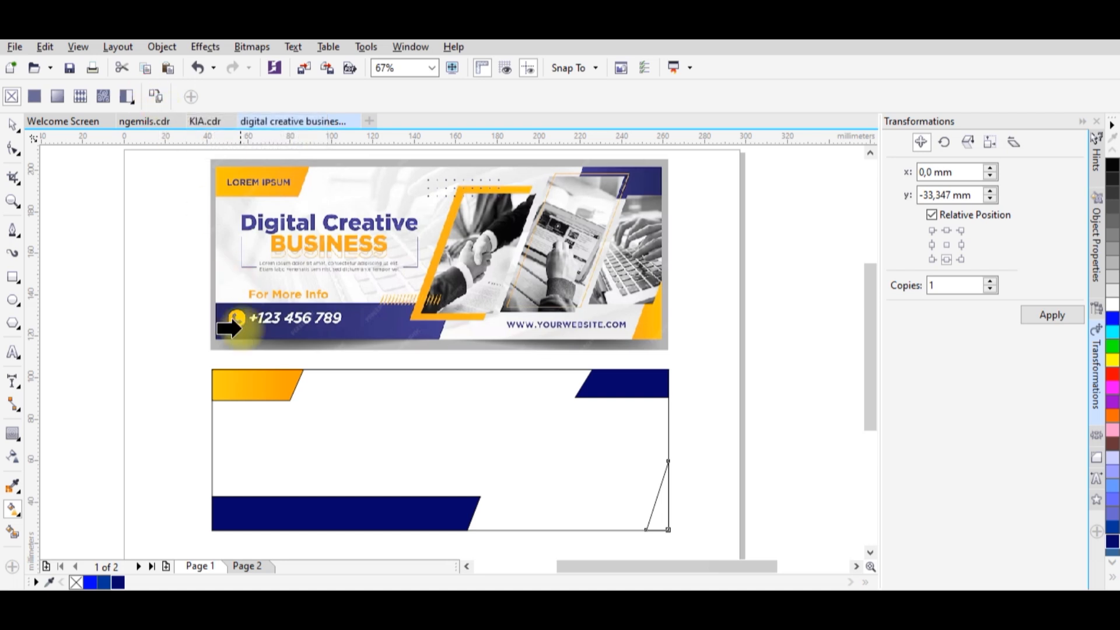
pyautogui.click(250, 382)
pyautogui.click(15, 126)
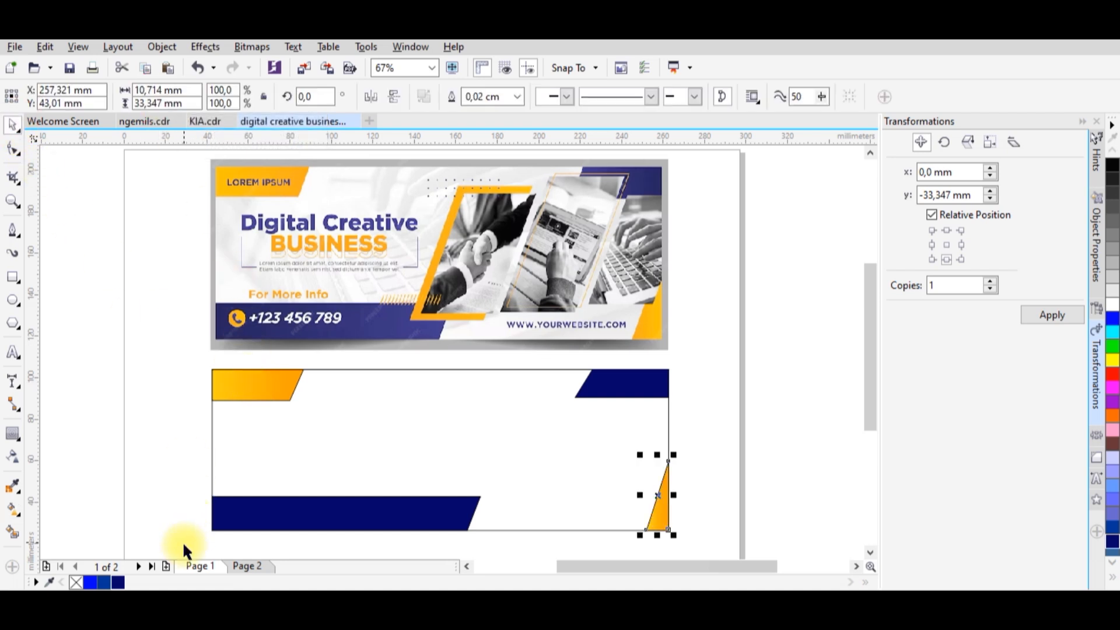
pyautogui.click(270, 470)
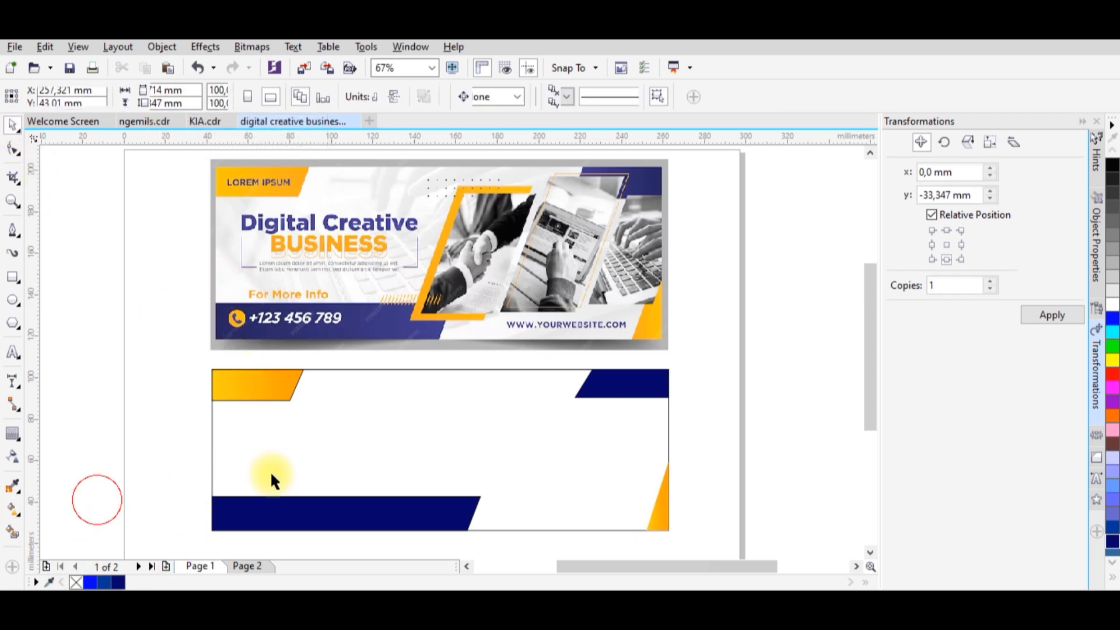
# Remove the outlines from the upper-right and lower-left navy shapes and deselect them.
pyautogui.click(604, 393)
pyautogui.keyDown('shift'); pyautogui.click(398, 510); pyautogui.keyUp('shift')
pyautogui.rightClick(76, 582)
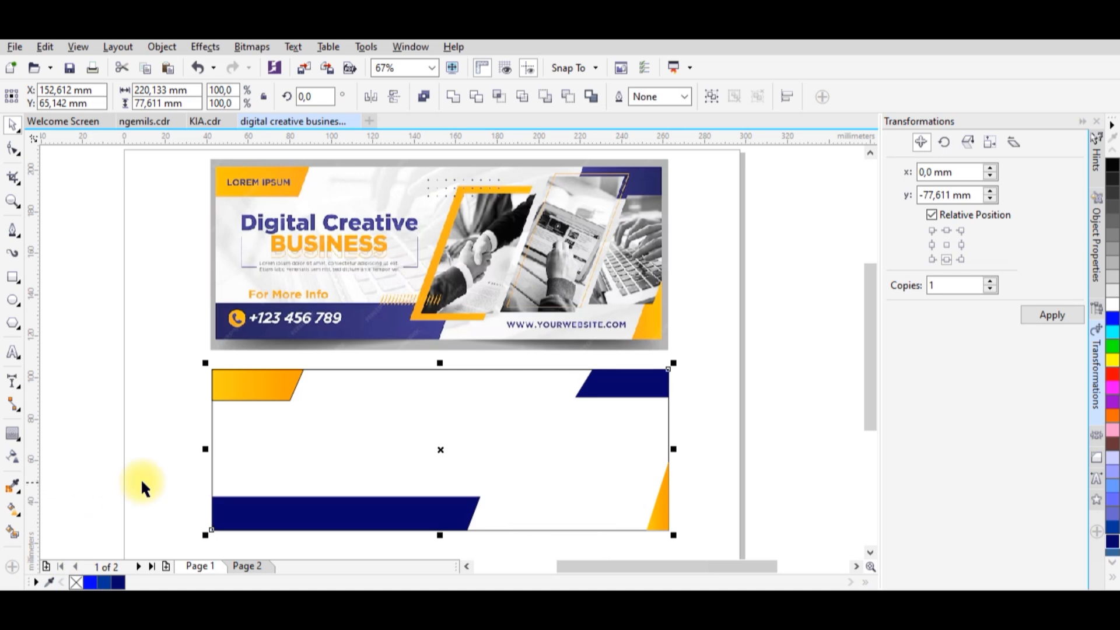
pyautogui.click(139, 394)
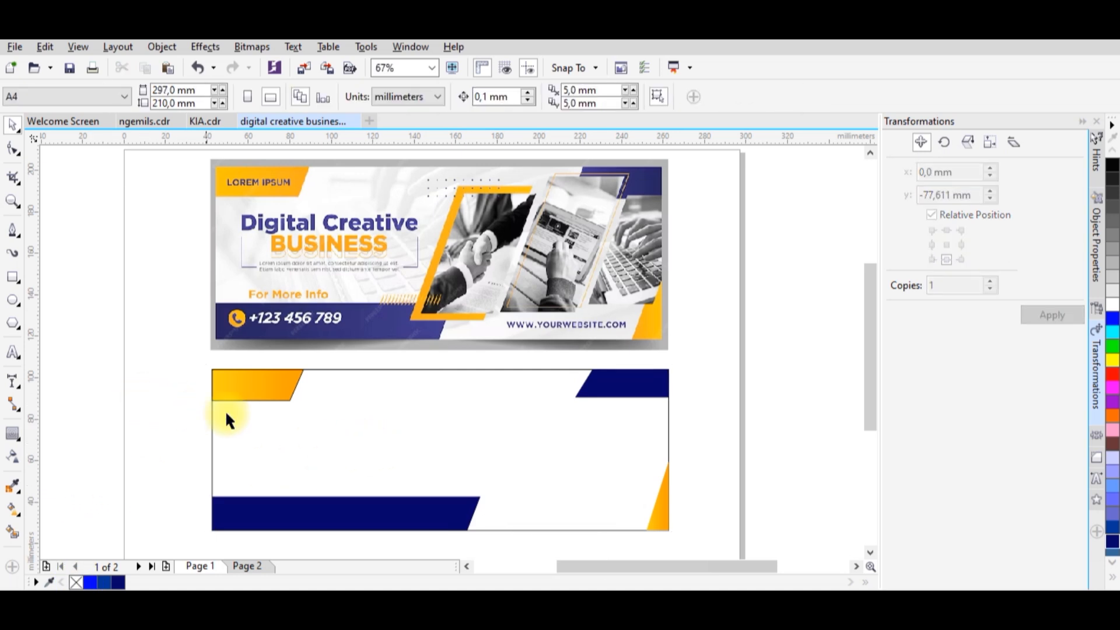
# Draw a rectangle about 35 mm wide and 62 mm high mid-frame, skew it rightward into a parallelogram and shift it slightly left.
pyautogui.click(12, 280)
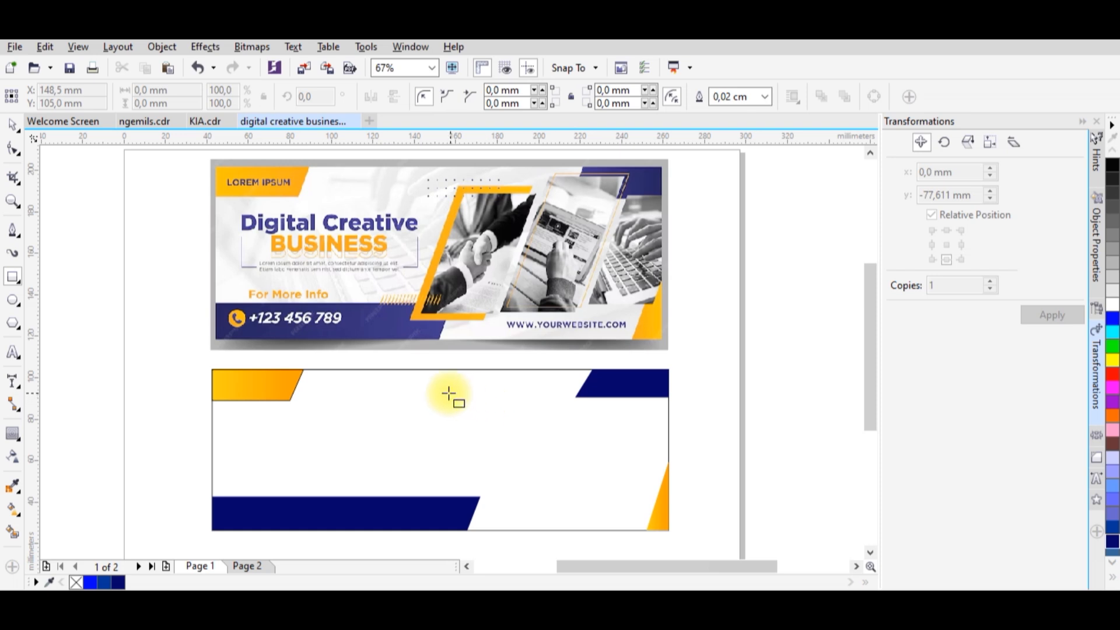
pyautogui.moveTo(443, 385); pyautogui.dragTo(516, 513)
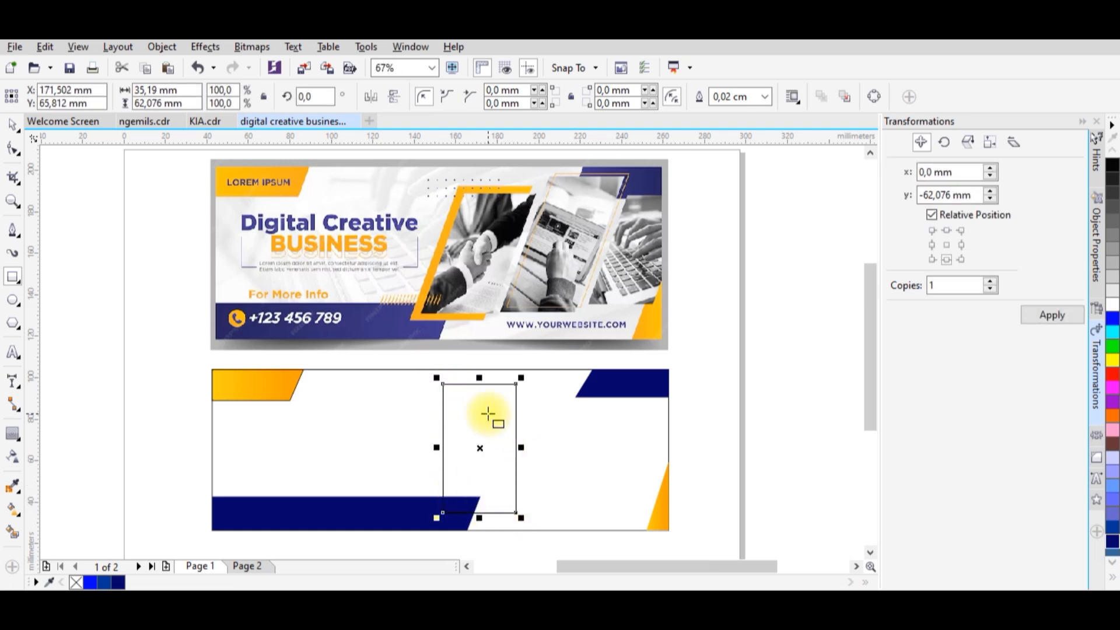
pyautogui.click(15, 133)
pyautogui.click(479, 383)
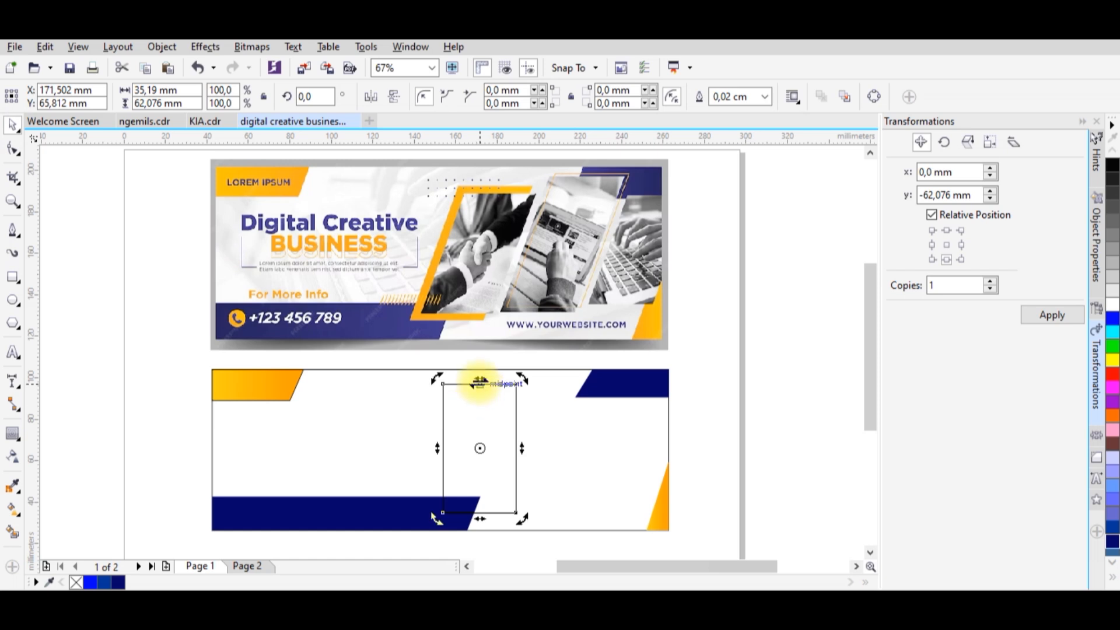
pyautogui.moveTo(478, 379); pyautogui.dragTo(499, 417)
pyautogui.click(518, 403)
pyautogui.click(516, 403)
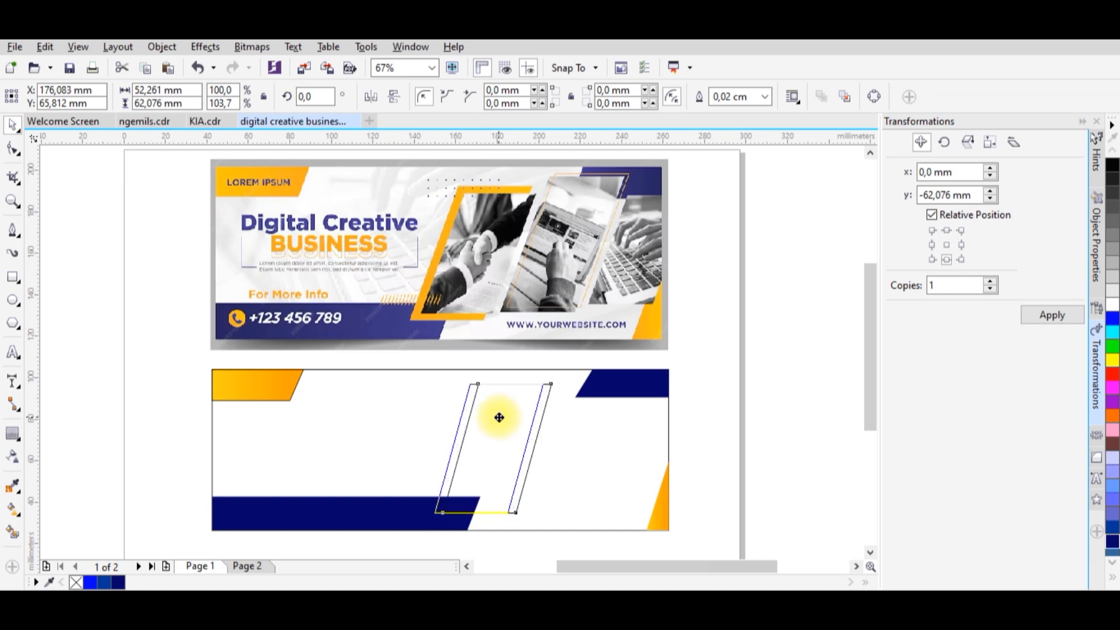
# Fill the central parallelogram with the golden gradient copied from the upper-left slanted shape.
pyautogui.click(13, 508)
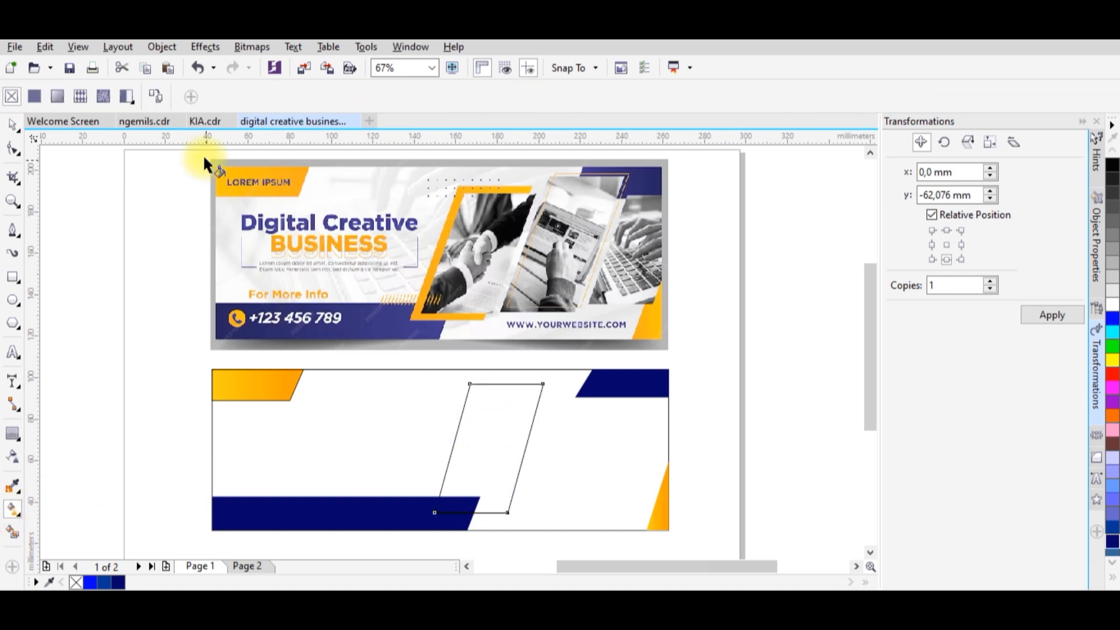
pyautogui.click(252, 391)
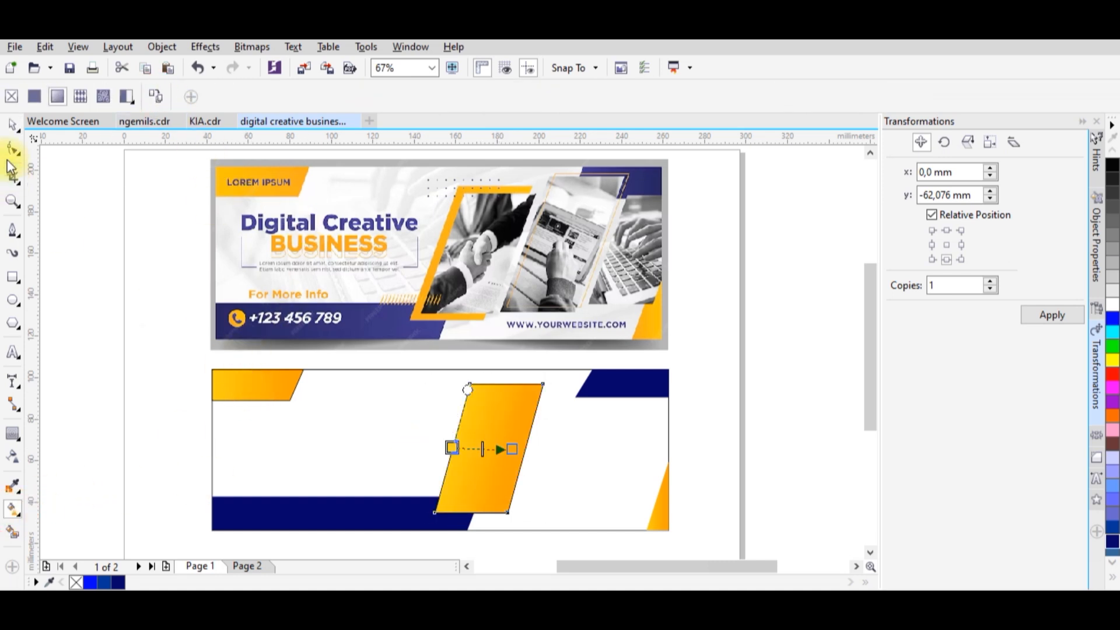
pyautogui.click(13, 124)
# Remove the outlines from the upper-left golden shape and the central parallelogram.
pyautogui.click(251, 395)
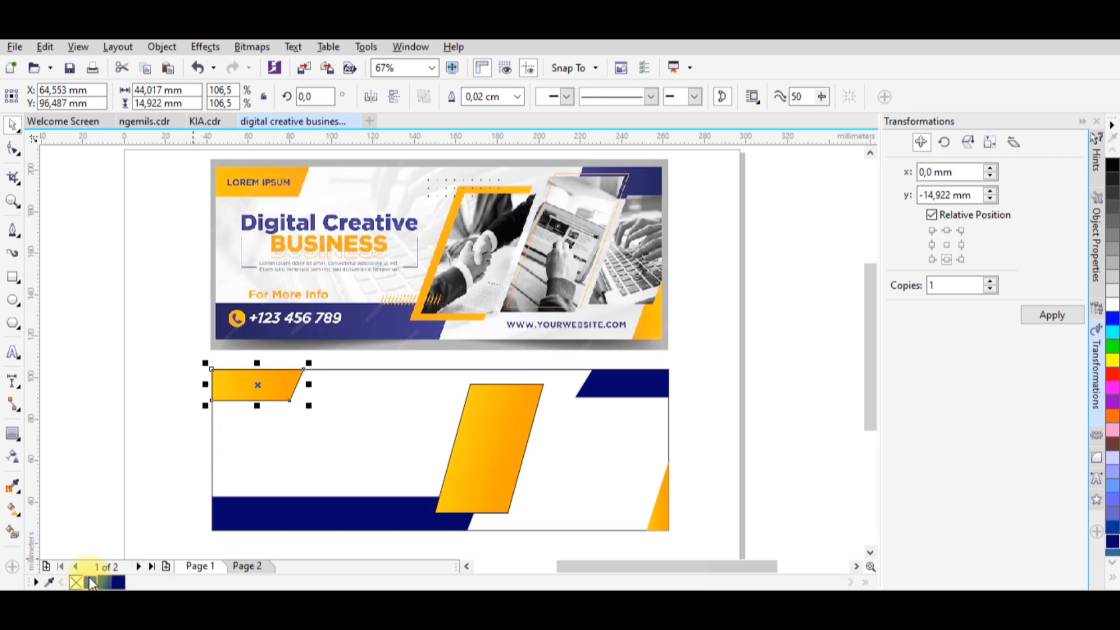
pyautogui.click(112, 492)
pyautogui.click(514, 446)
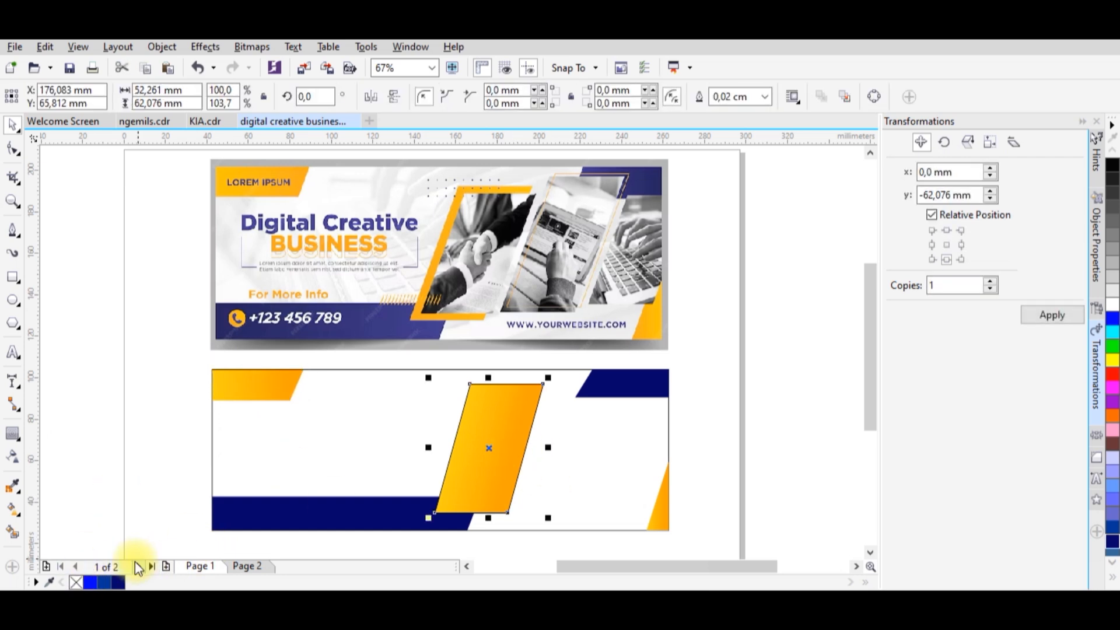
pyautogui.rightClick(79, 582)
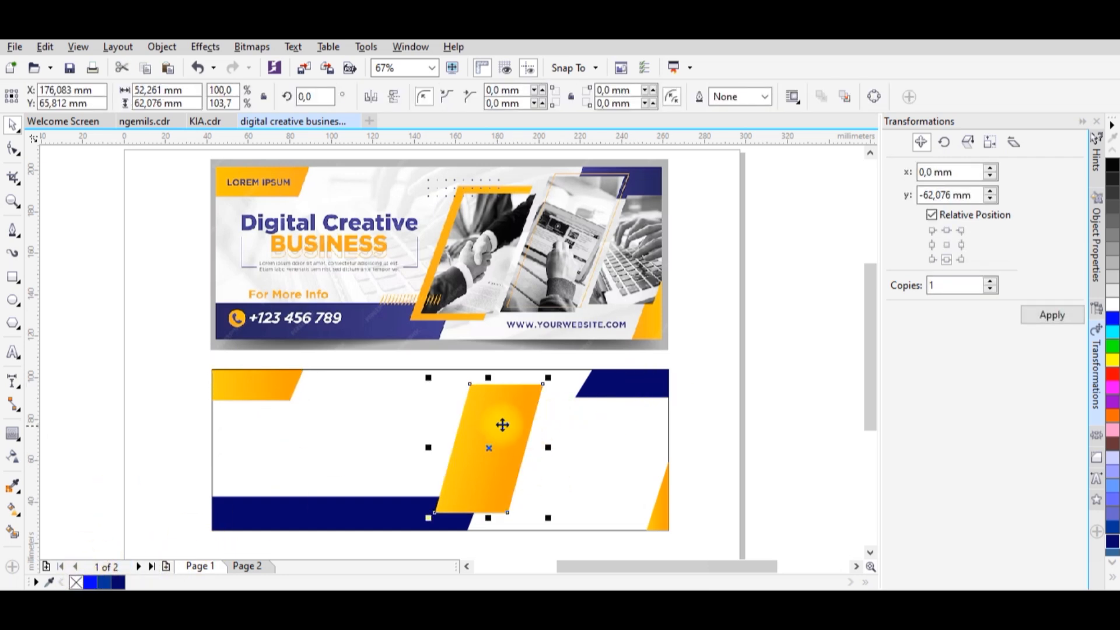
# Move the golden parallelogram left over the lower navy bar and shorten the bar from its right end to fit beneath it.
pyautogui.moveTo(508, 422); pyautogui.dragTo(463, 422)
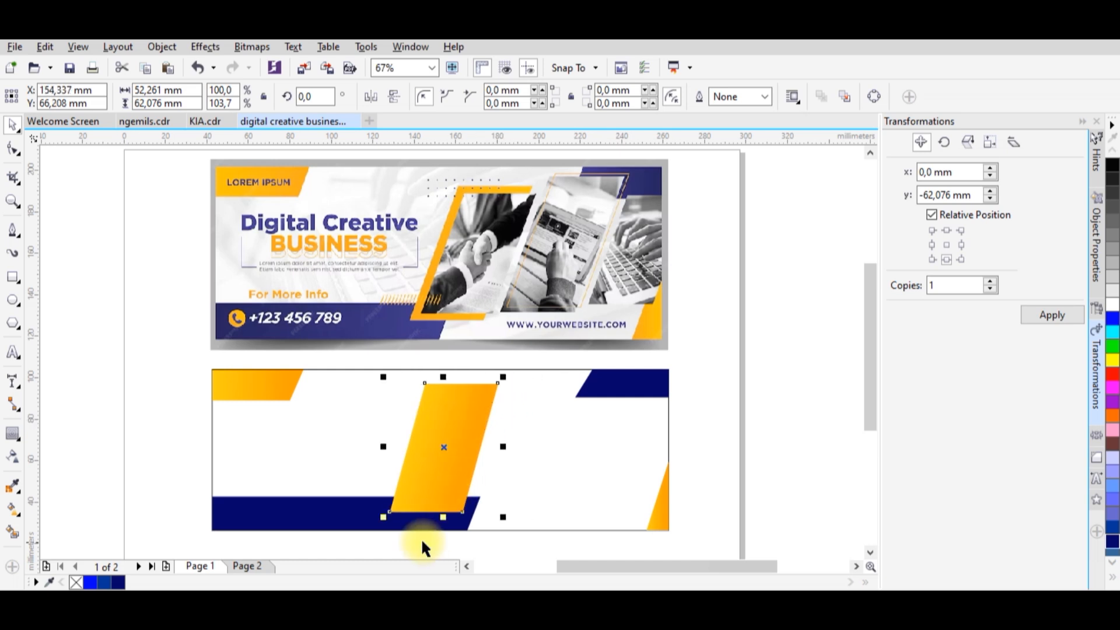
pyautogui.click(353, 512)
pyautogui.moveTo(483, 513); pyautogui.dragTo(438, 512)
pyautogui.click(453, 422)
pyautogui.moveTo(454, 421); pyautogui.dragTo(451, 427)
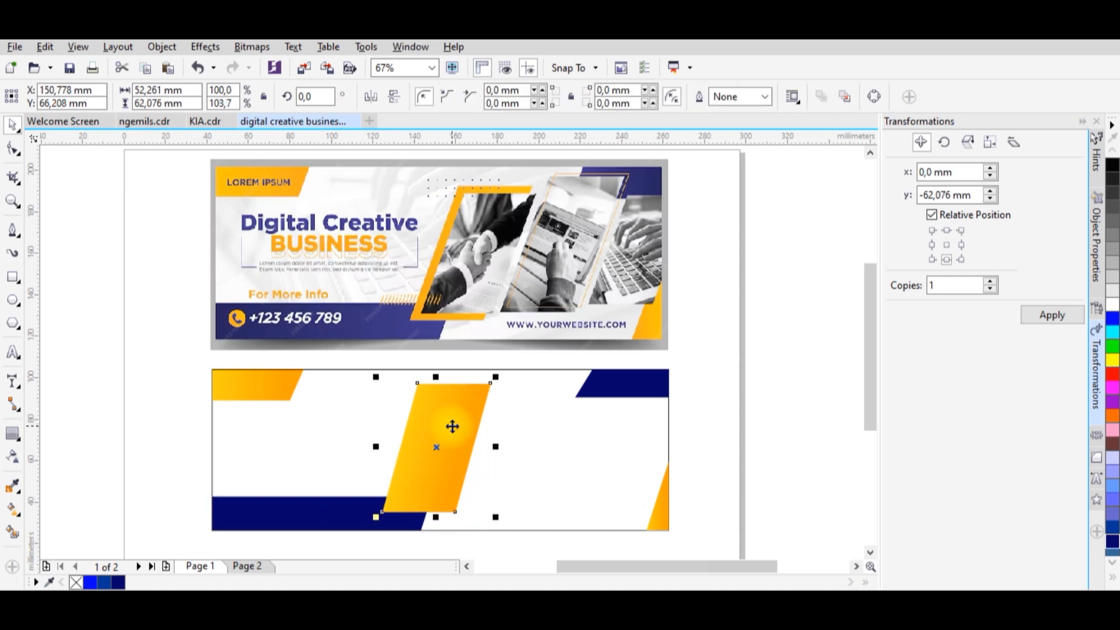
# Paste a copy of the golden parallelogram, offset it slightly right and down from the original, and fill it with medium blue.
pyautogui.rightClick(452, 426)
pyautogui.click(764, 394)
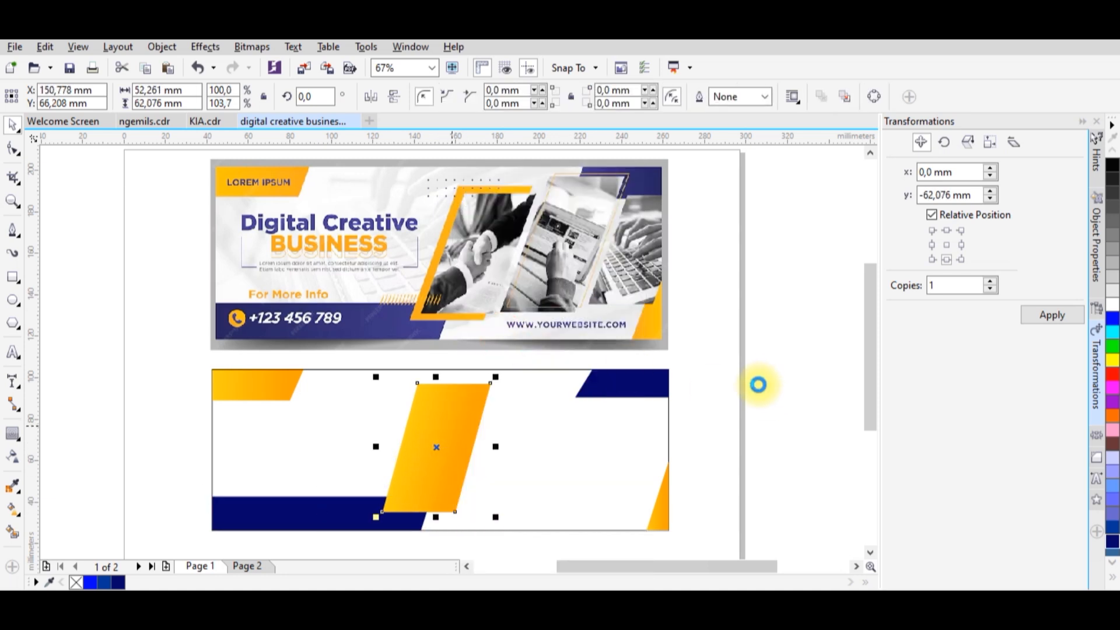
pyautogui.click(704, 366)
pyautogui.rightClick(705, 369)
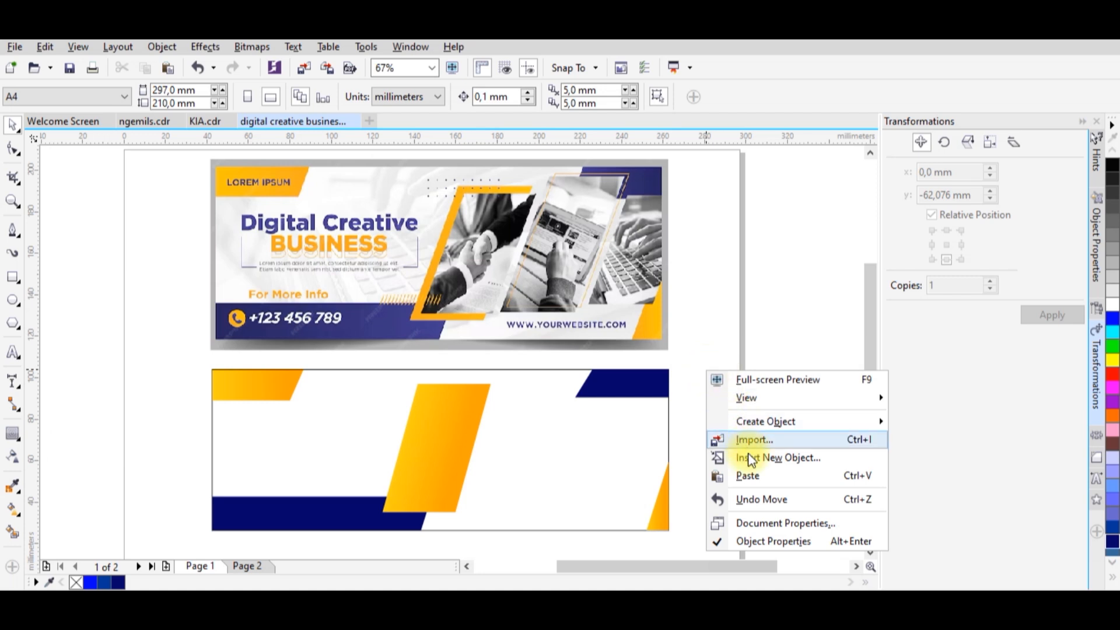
pyautogui.click(747, 476)
pyautogui.click(538, 435)
pyautogui.click(454, 429)
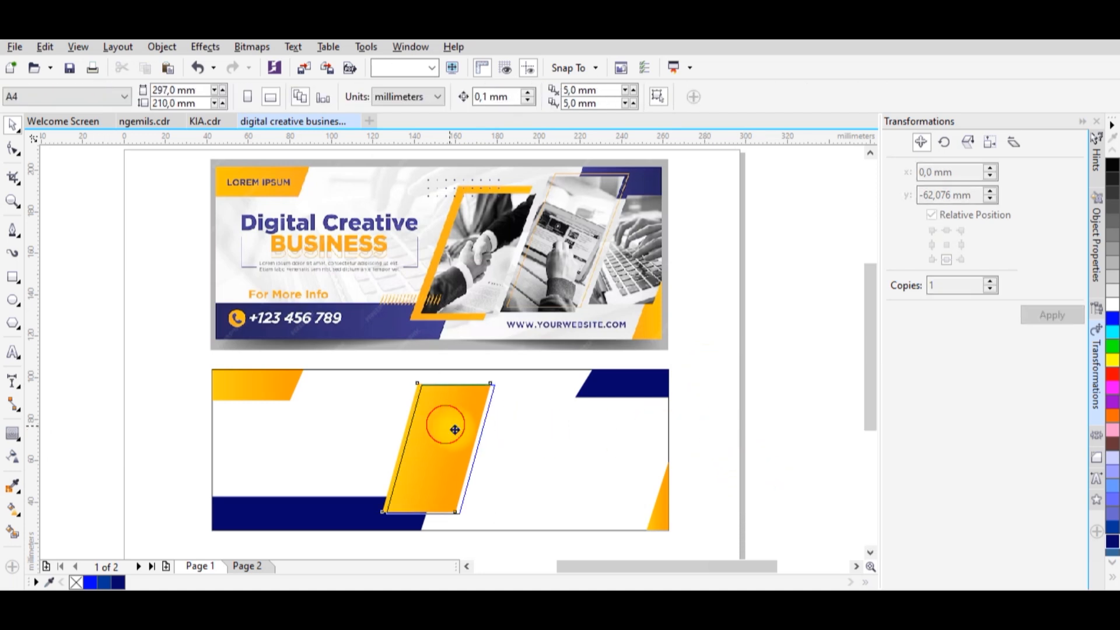
pyautogui.click(103, 582)
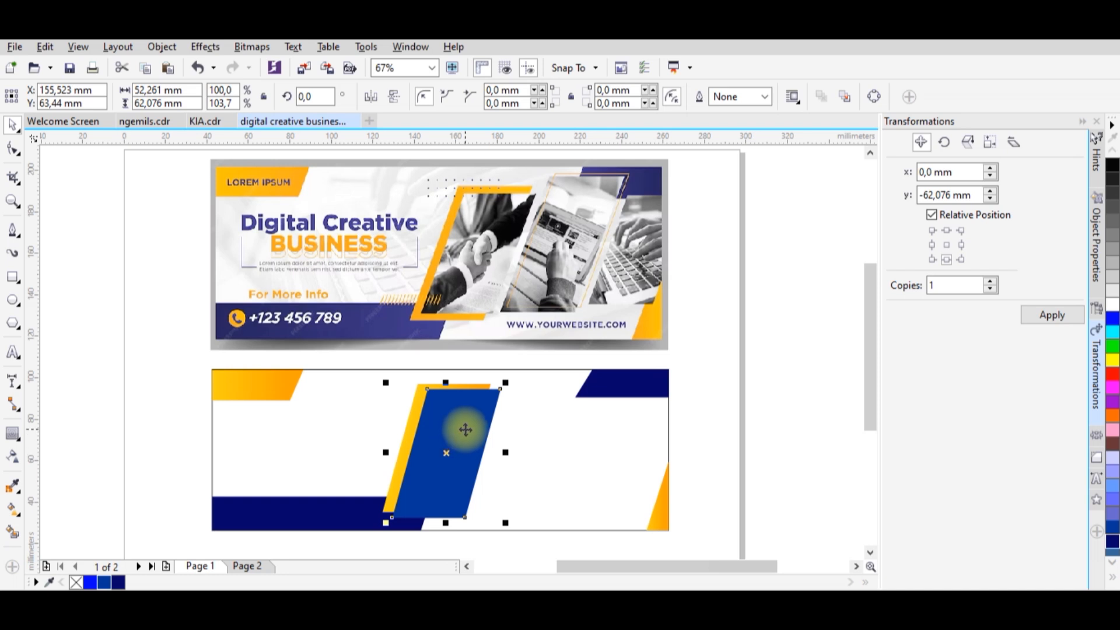
# Nudge the blue parallelogram slightly left and fine-tune its position over the golden one, leaving a thin golden edge along its left side and top.
pyautogui.moveTo(465, 430); pyautogui.dragTo(460, 429)
pyautogui.moveTo(460, 429); pyautogui.dragTo(472, 437)
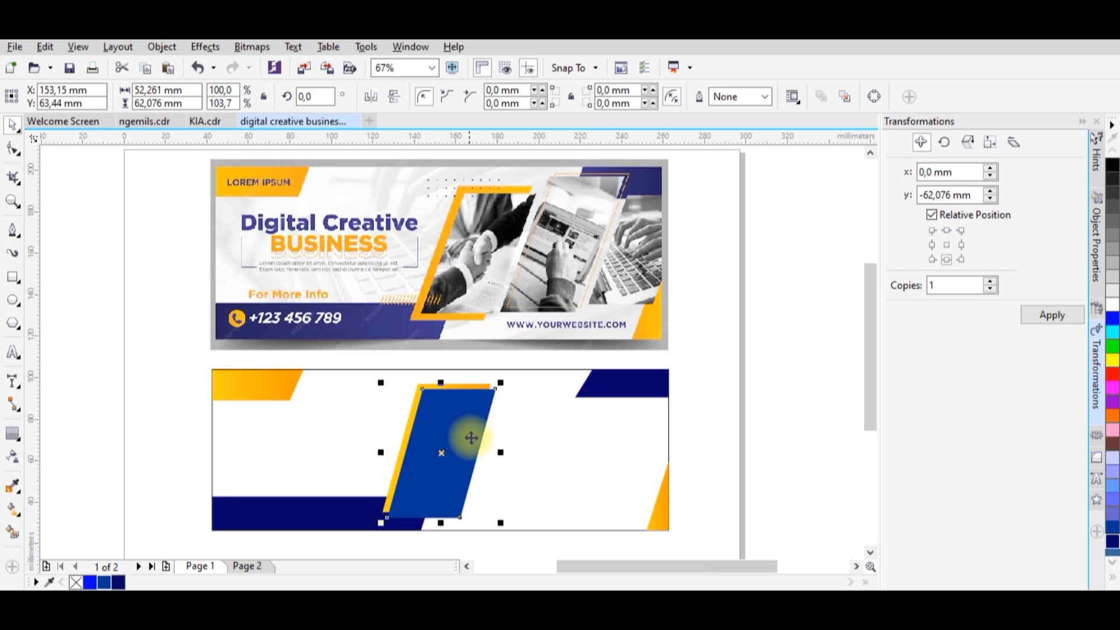
pyautogui.press('Right')
pyautogui.press('Right')
pyautogui.press('Right')
pyautogui.press('Down')
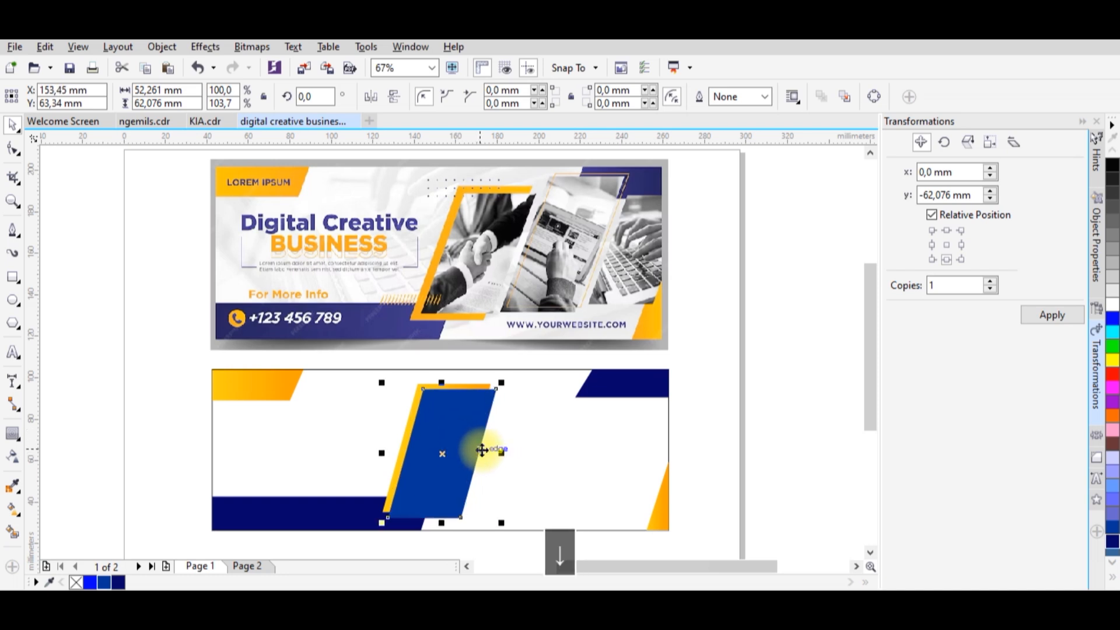
pyautogui.click(736, 441)
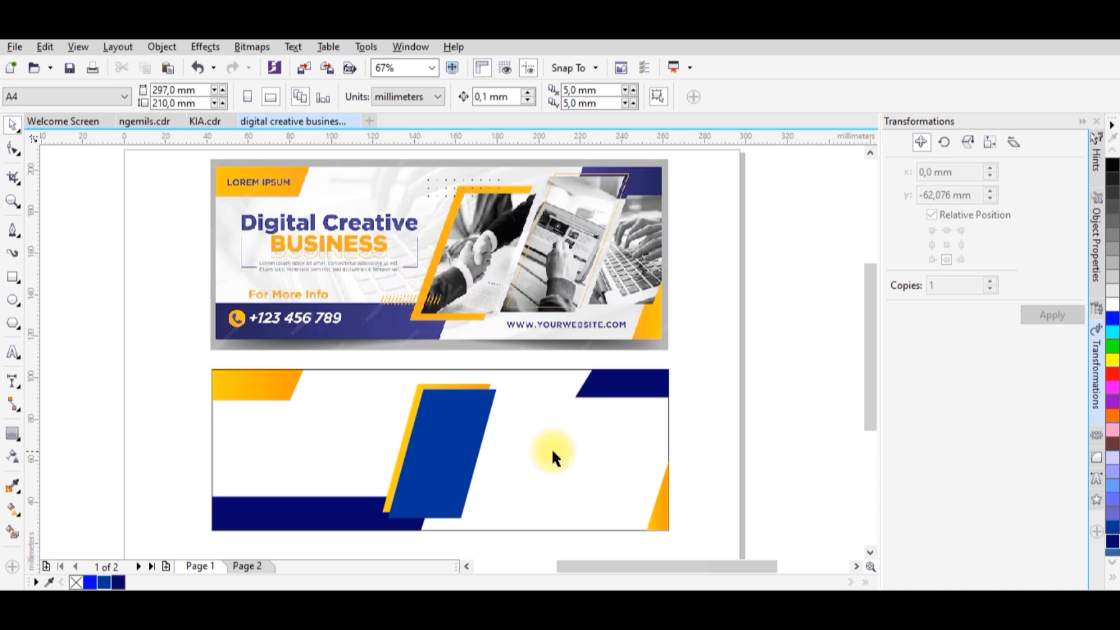
# Copy the blue parallelogram and place the duplicate to its right, leaving a narrow slanted gap between them.
pyautogui.click(456, 439)
pyautogui.rightClick(459, 442)
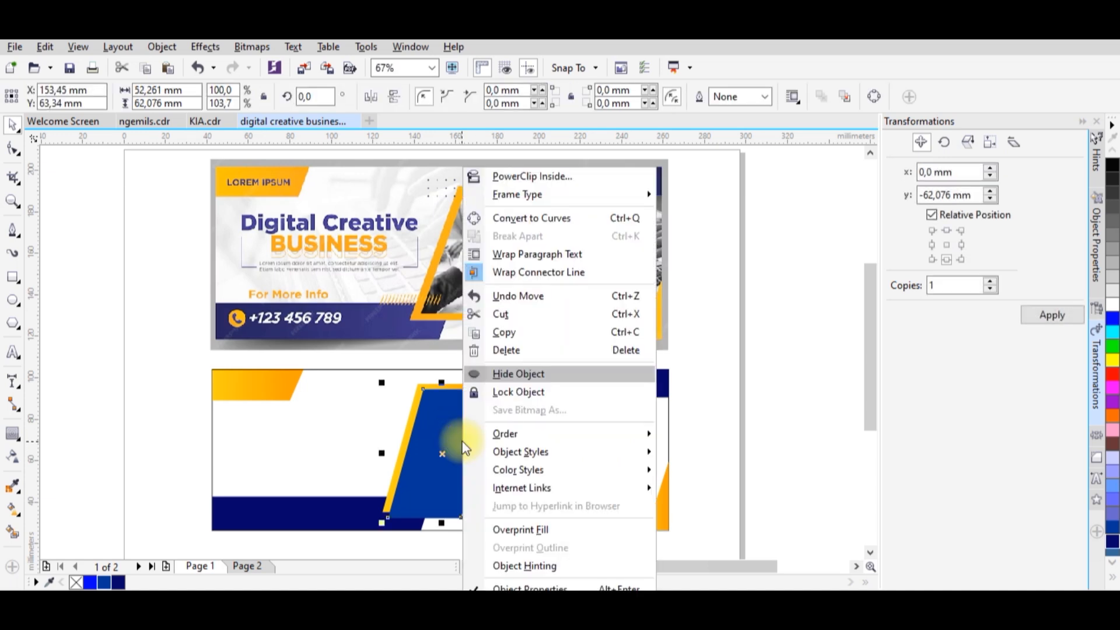
pyautogui.click(505, 334)
pyautogui.rightClick(758, 410)
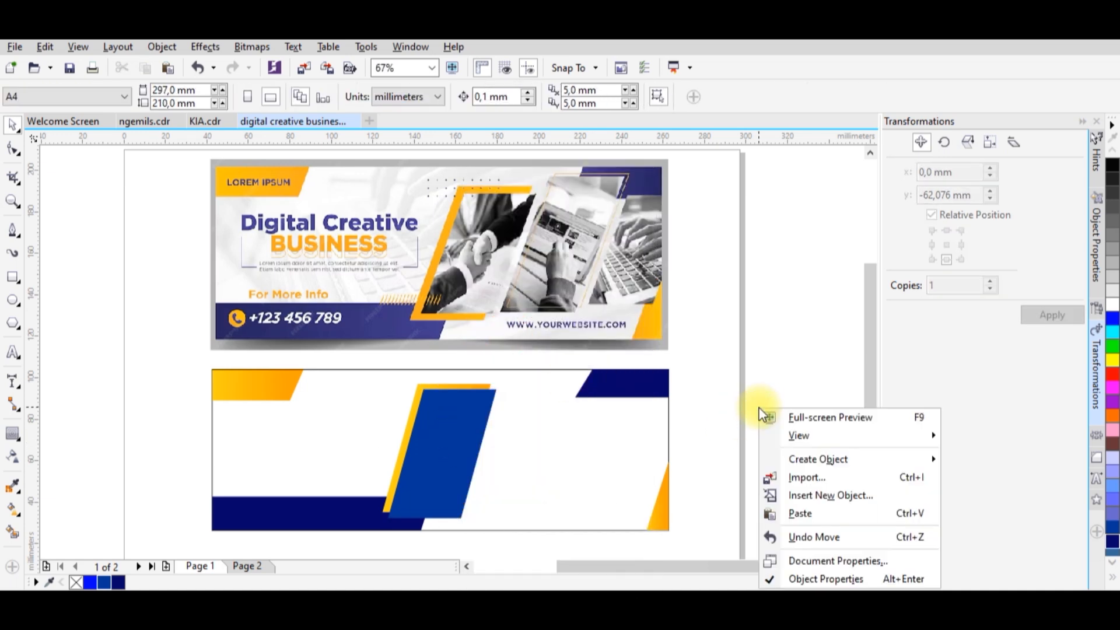
pyautogui.click(805, 512)
pyautogui.moveTo(480, 430); pyautogui.dragTo(561, 428)
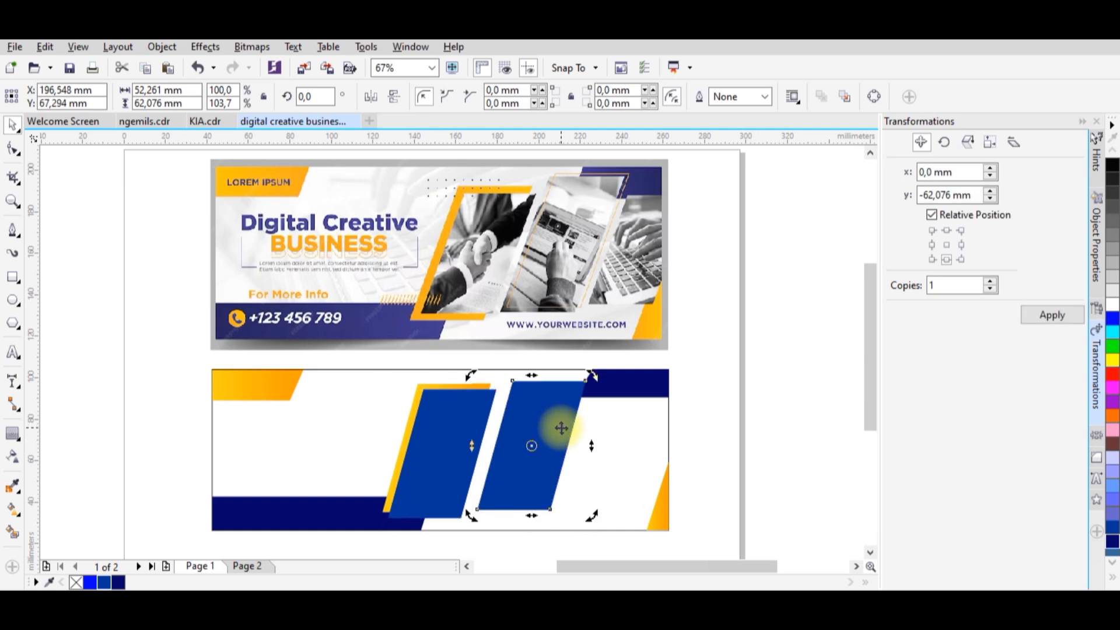
# Duplicate the second blue parallelogram and offset the copy slightly up and to the right of it.
pyautogui.rightClick(527, 434)
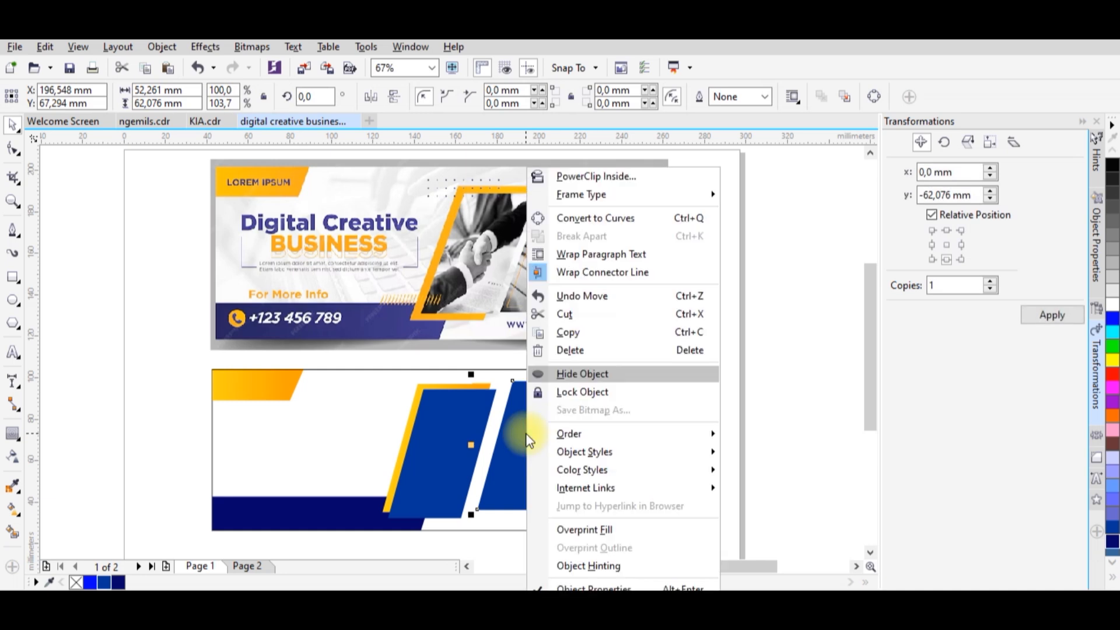
pyautogui.click(813, 410)
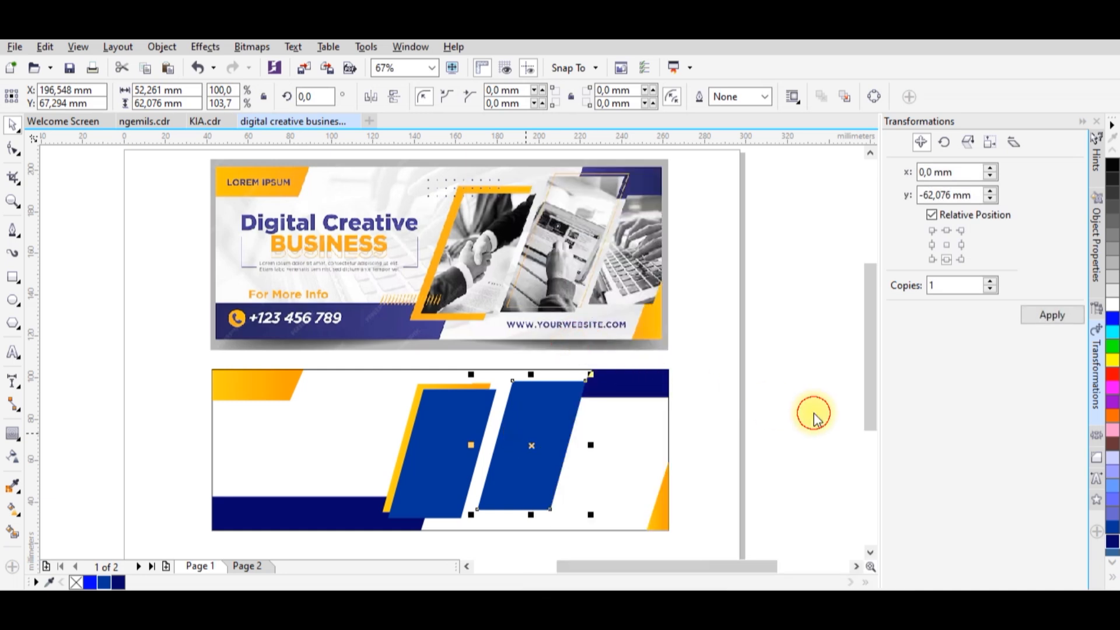
pyautogui.rightClick(795, 408)
pyautogui.click(828, 513)
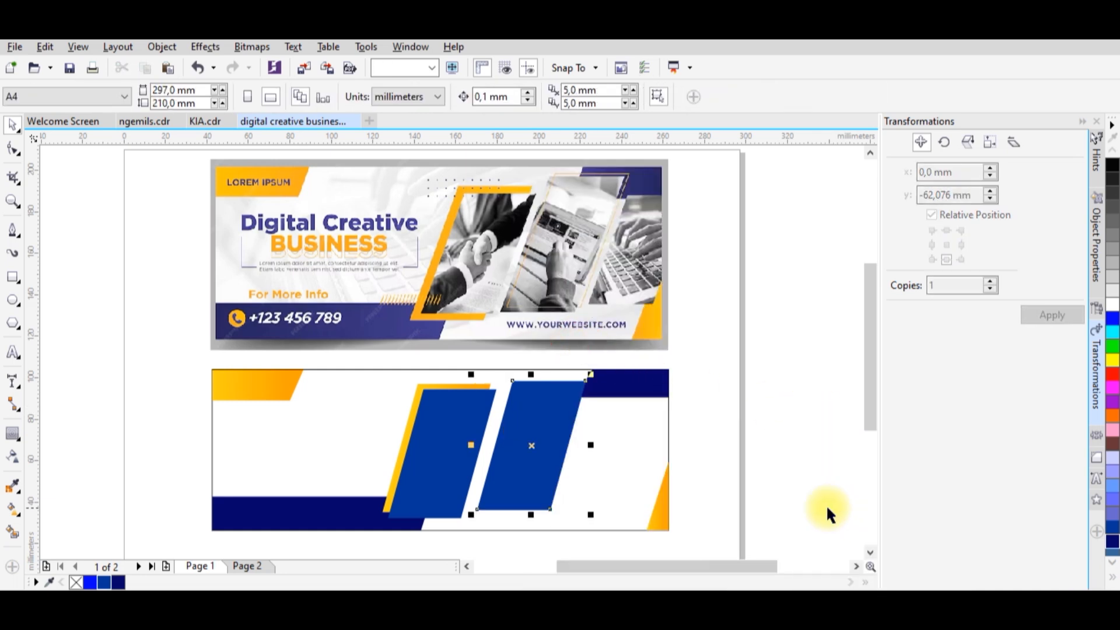
pyautogui.scroll(2, 559, 408)
pyautogui.moveTo(559, 408); pyautogui.dragTo(577, 403)
pyautogui.click(577, 403)
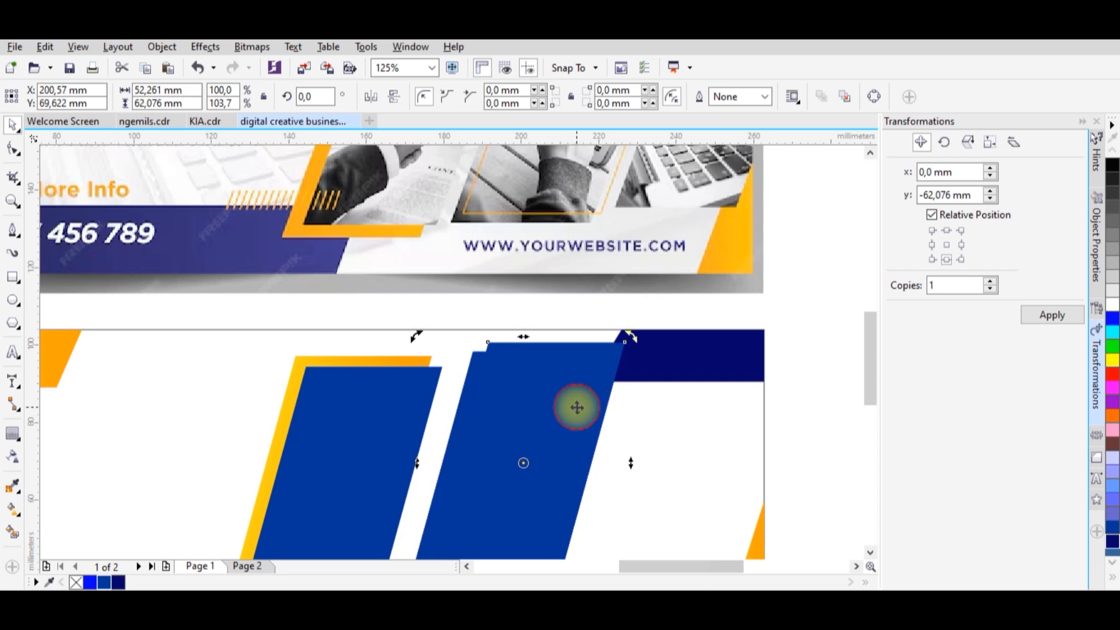
# Remove the fill from the offset copy and give it a yellow hairline outline.
pyautogui.rightClick(76, 582)
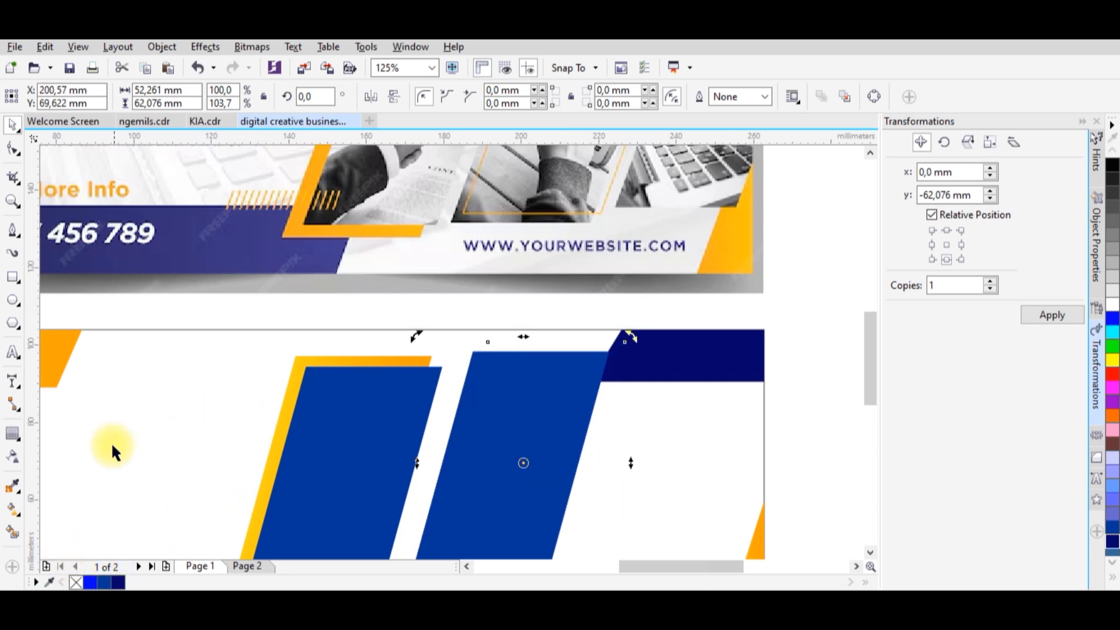
pyautogui.rightClick(107, 581)
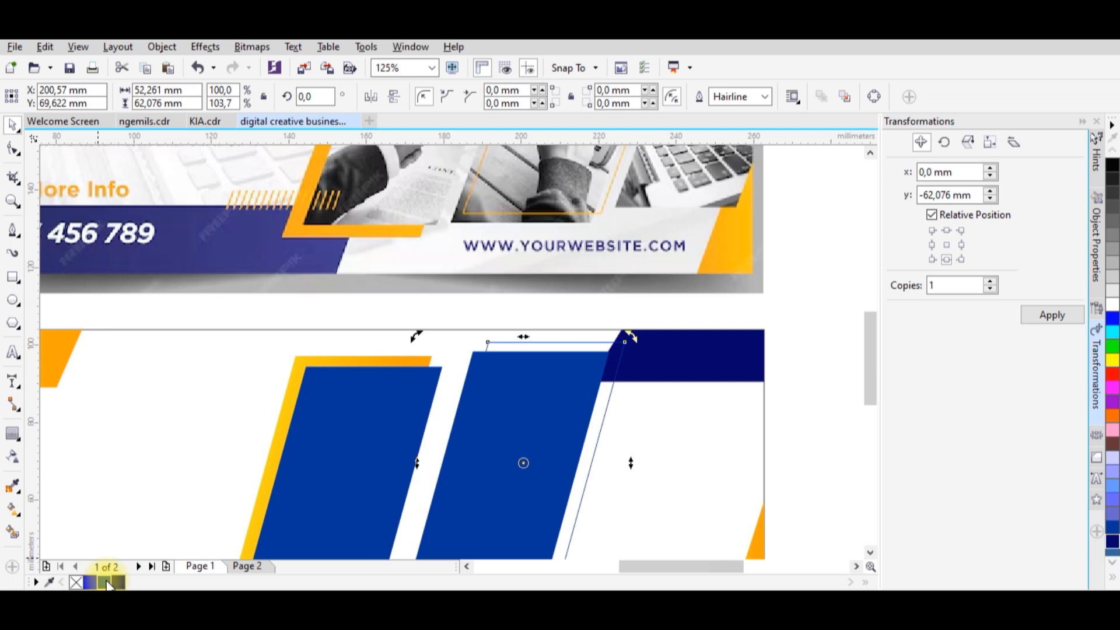
pyautogui.rightClick(1113, 361)
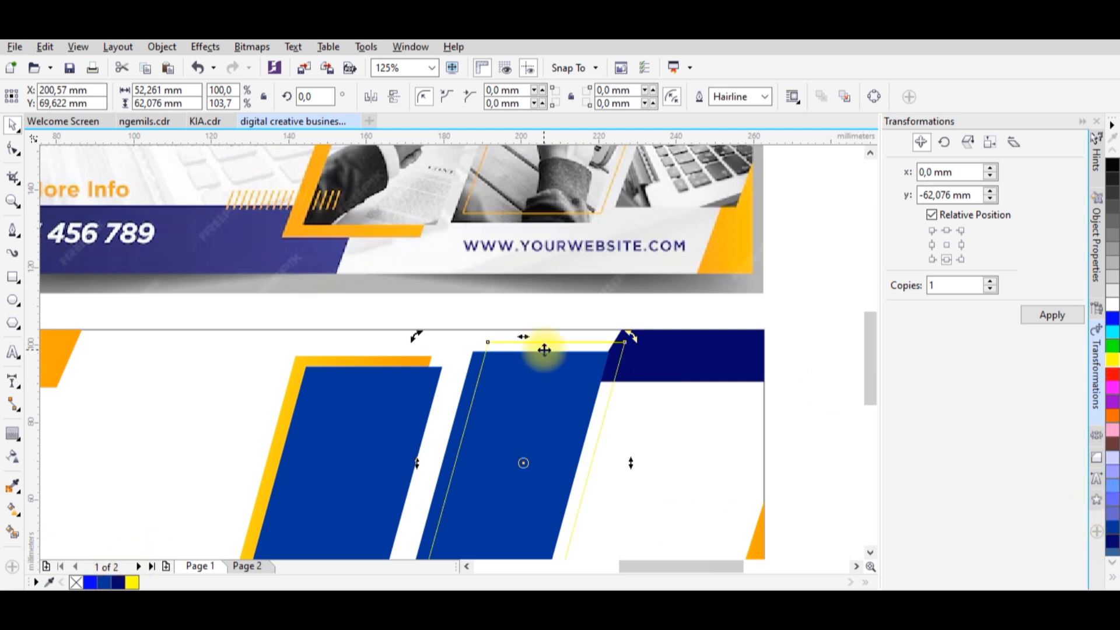
pyautogui.scroll(-2, 543, 351)
pyautogui.scroll(2, 593, 370)
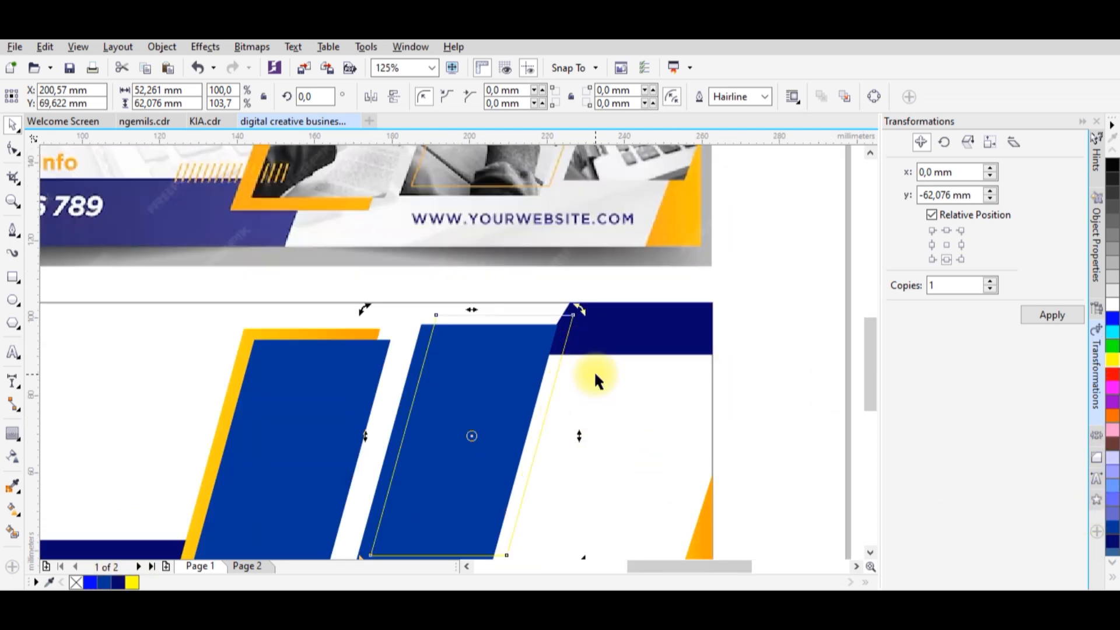
pyautogui.scroll(-2, 649, 370)
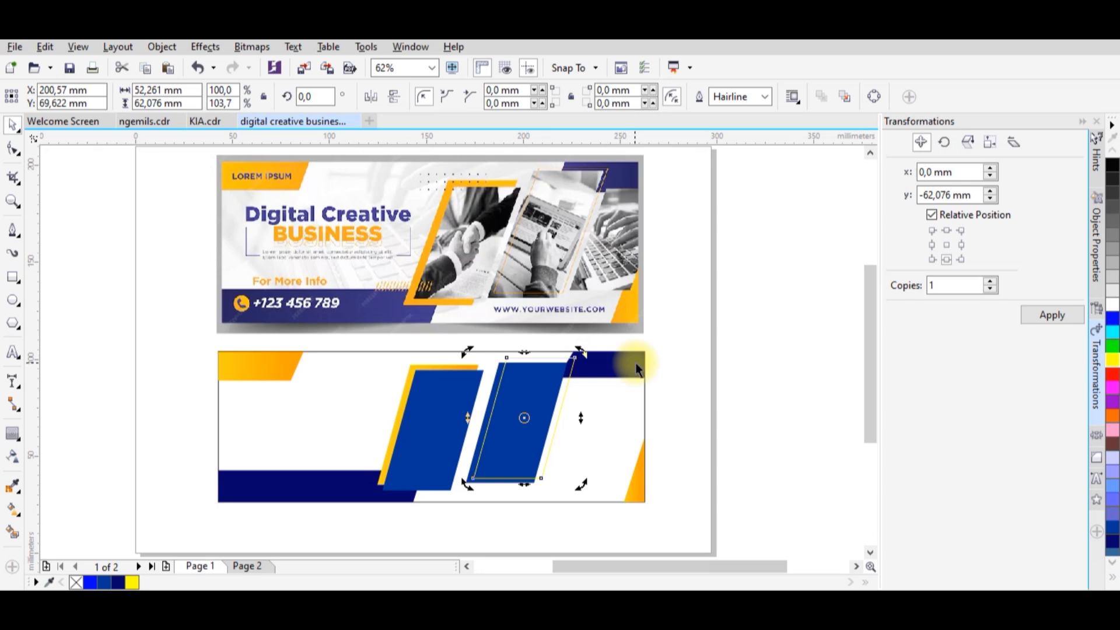
pyautogui.click(686, 371)
pyautogui.scroll(2, 694, 352)
pyautogui.scroll(-2, 683, 359)
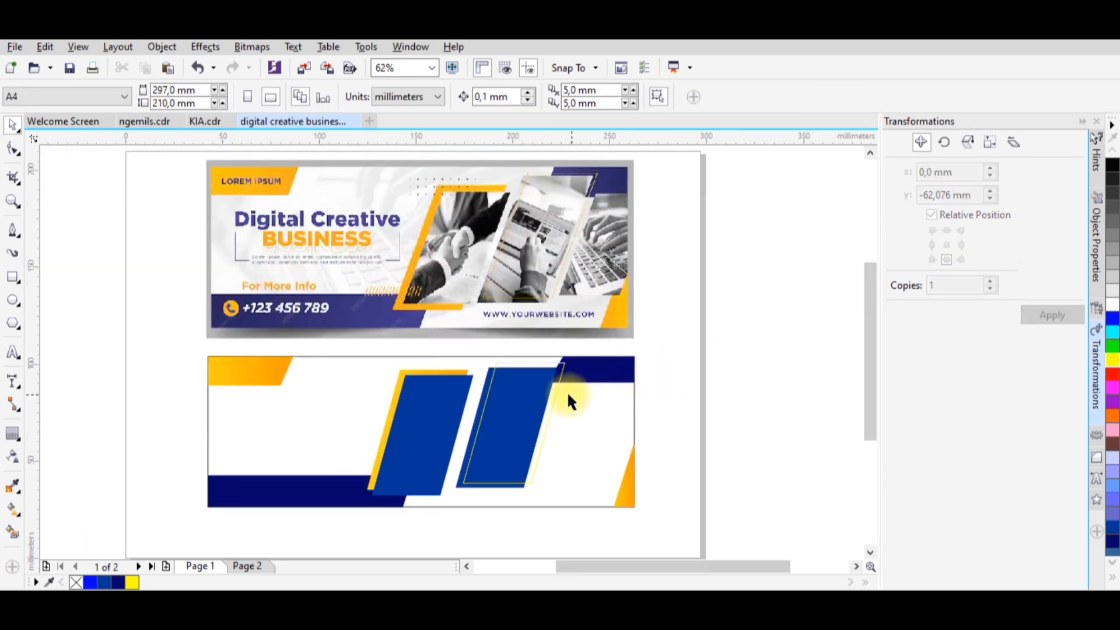
# Copy the first blue parallelogram and place the duplicate as a third one, overlapping the banner's right edge.
pyautogui.click(521, 408)
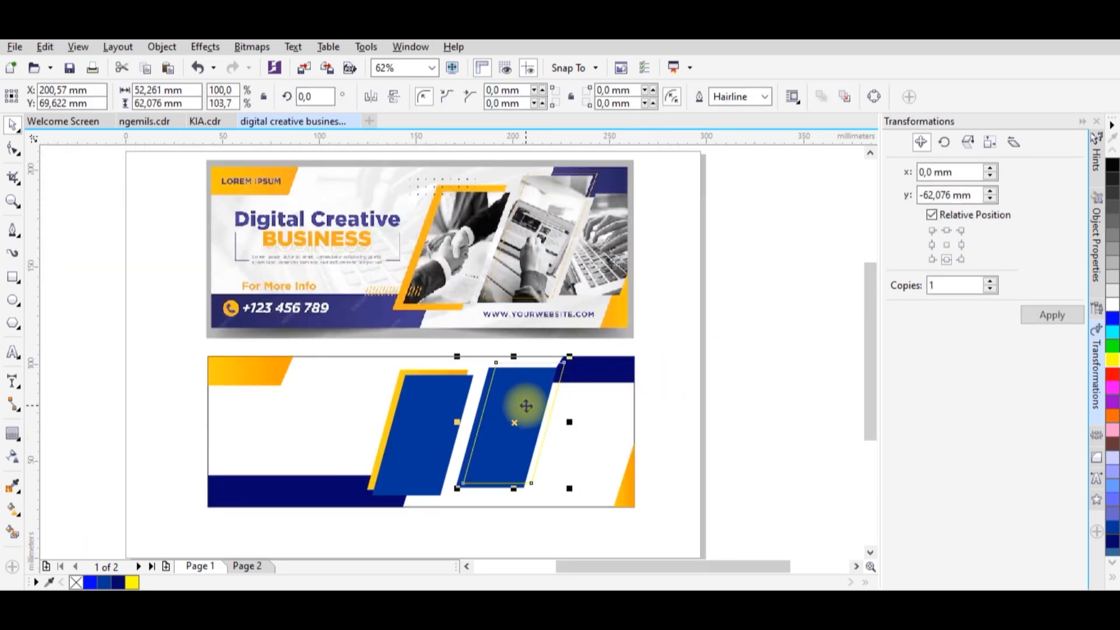
pyautogui.rightClick(449, 418)
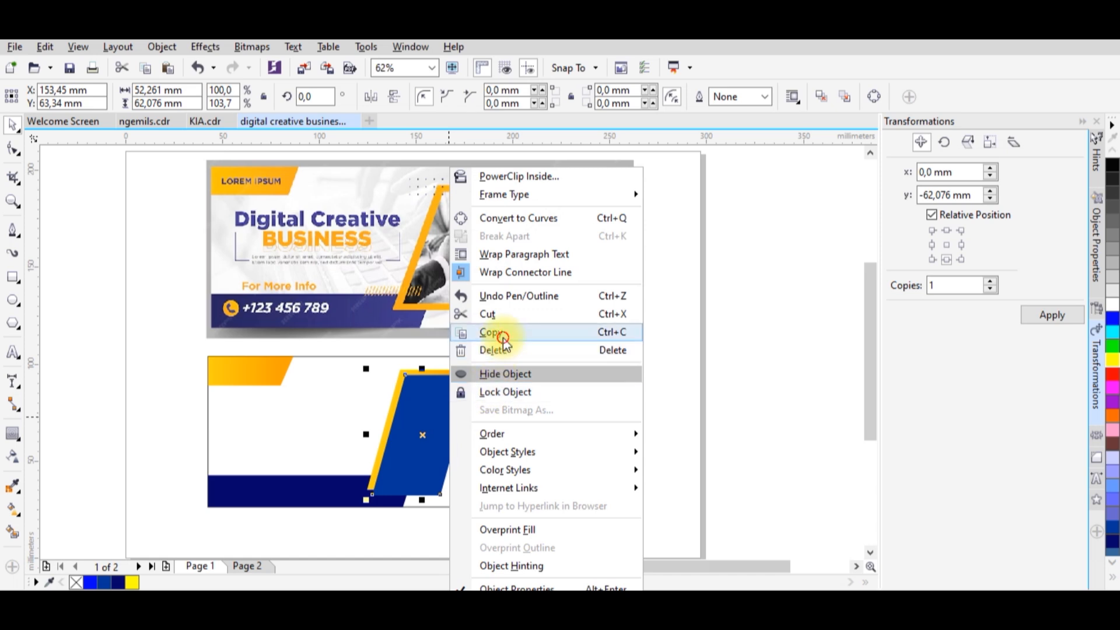
pyautogui.click(671, 394)
pyautogui.click(675, 397)
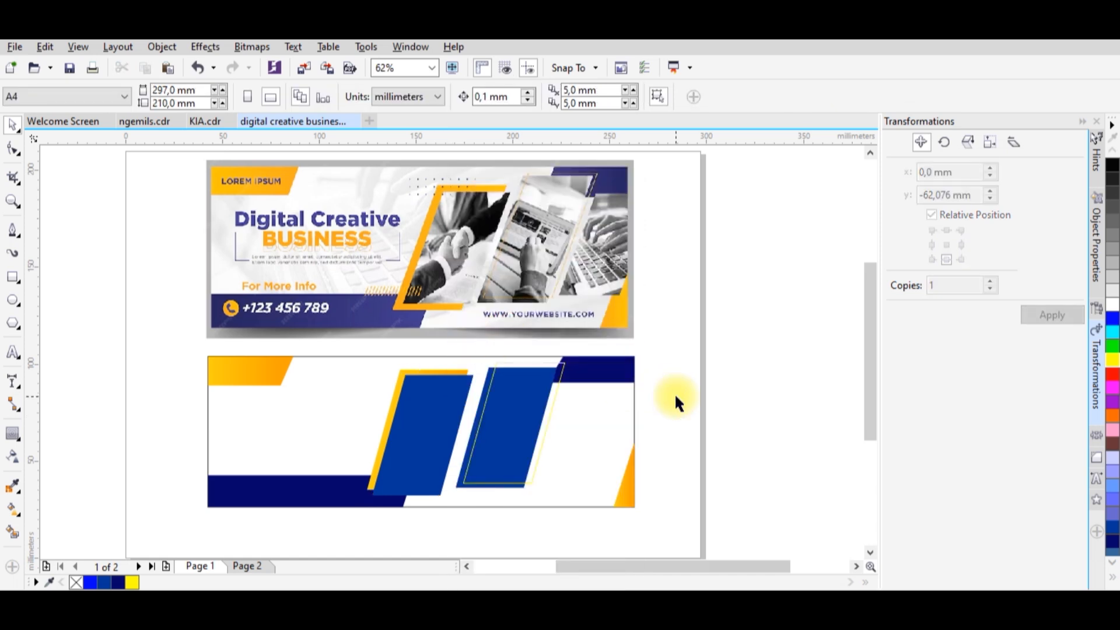
pyautogui.rightClick(675, 396)
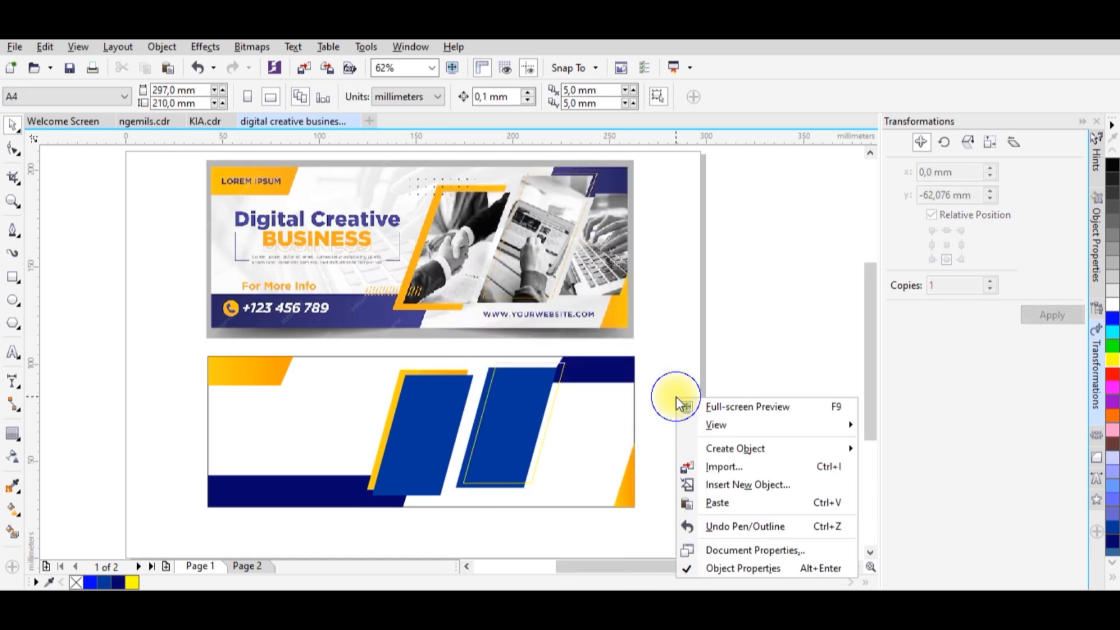
pyautogui.click(718, 502)
pyautogui.moveTo(450, 400); pyautogui.dragTo(633, 401)
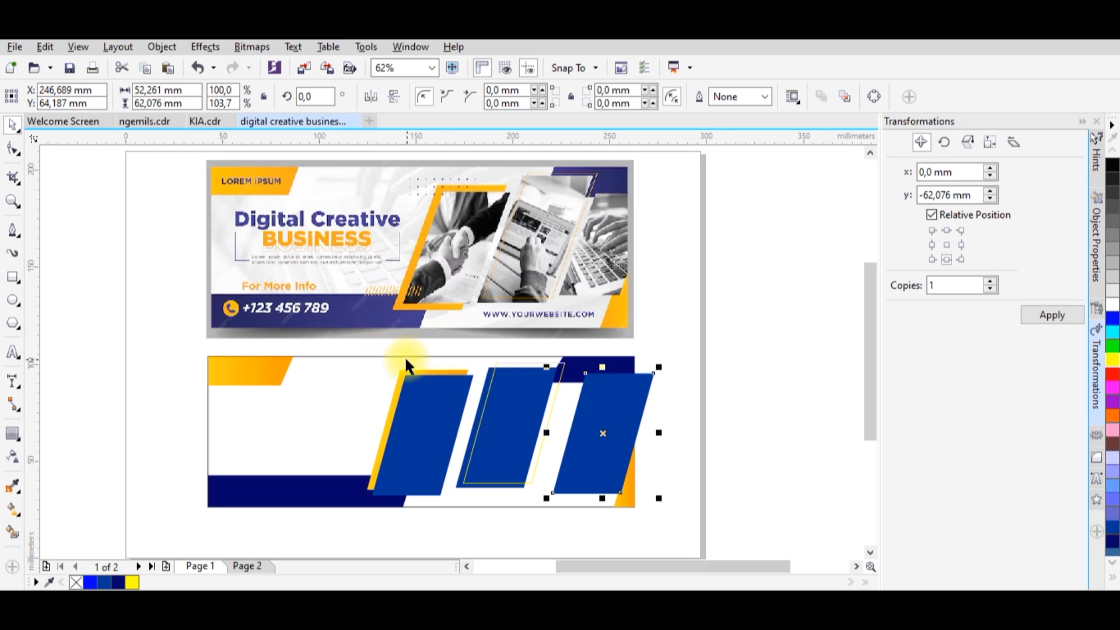
pyautogui.moveTo(367, 347); pyautogui.dragTo(565, 496)
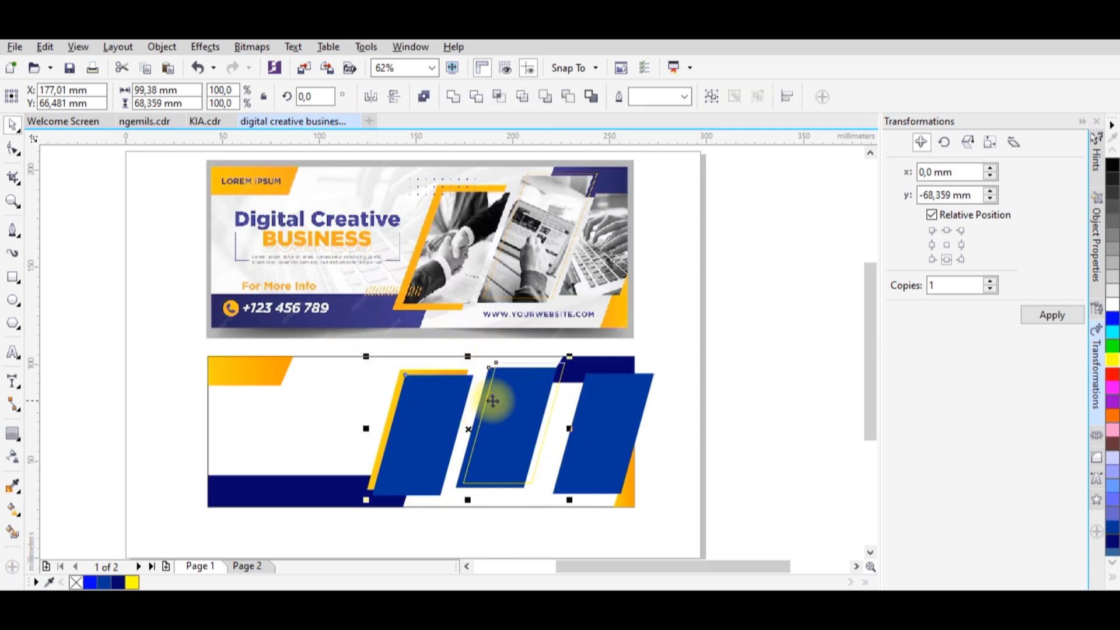
pyautogui.moveTo(607, 401); pyautogui.dragTo(593, 401)
# Move all the parallelograms and the yellow outline together slightly to the right.
pyautogui.moveTo(379, 337); pyautogui.dragTo(556, 467)
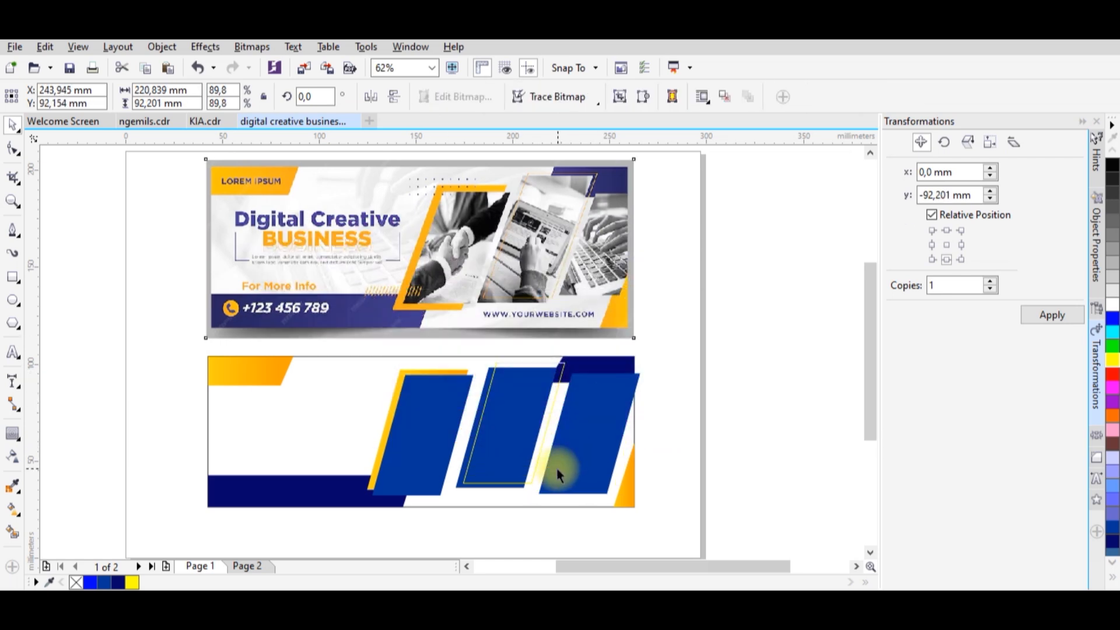
pyautogui.hotkey('ctrl', 'z')
pyautogui.click(682, 462)
pyautogui.moveTo(652, 360); pyautogui.dragTo(358, 460)
pyautogui.moveTo(341, 505); pyautogui.dragTo(341, 502)
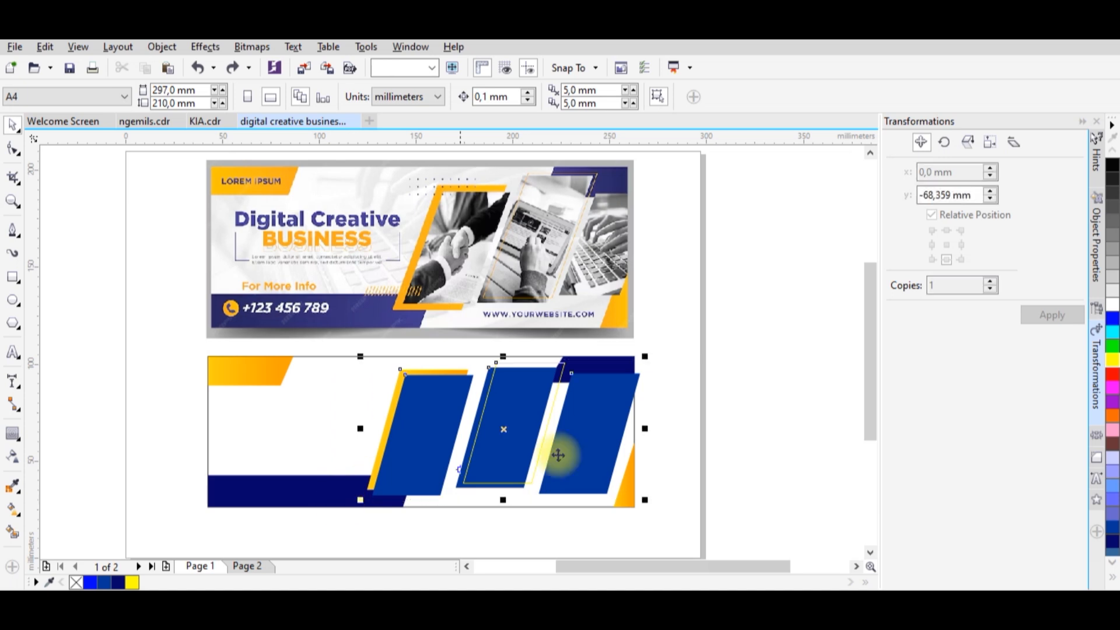
pyautogui.scroll(3, 607, 408)
pyautogui.moveTo(610, 412); pyautogui.dragTo(632, 411)
pyautogui.scroll(-1, 611, 411)
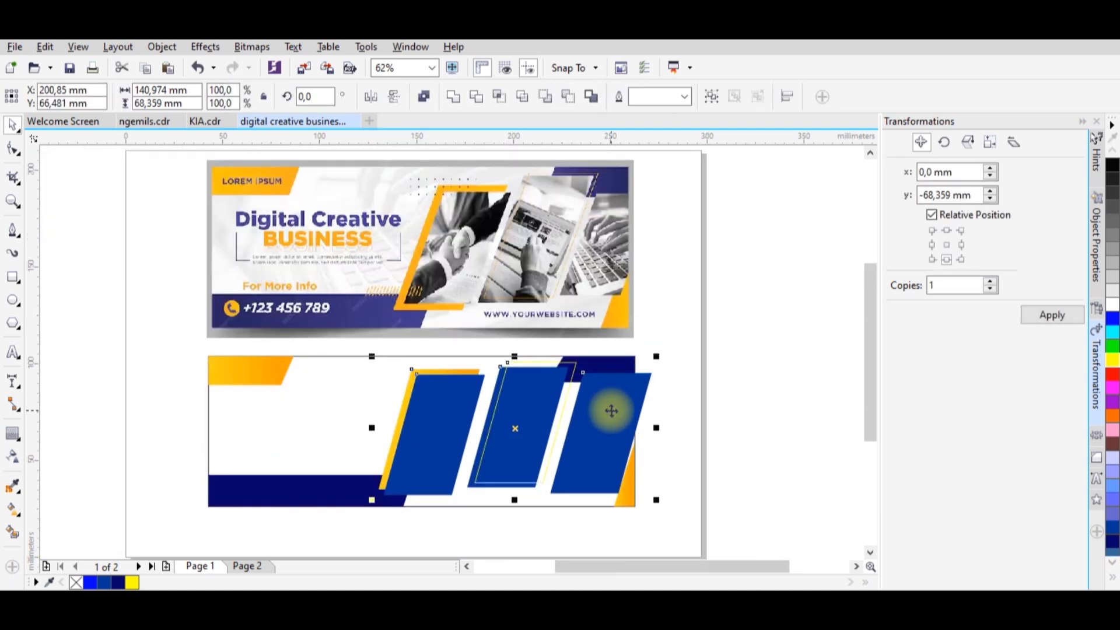
pyautogui.click(676, 436)
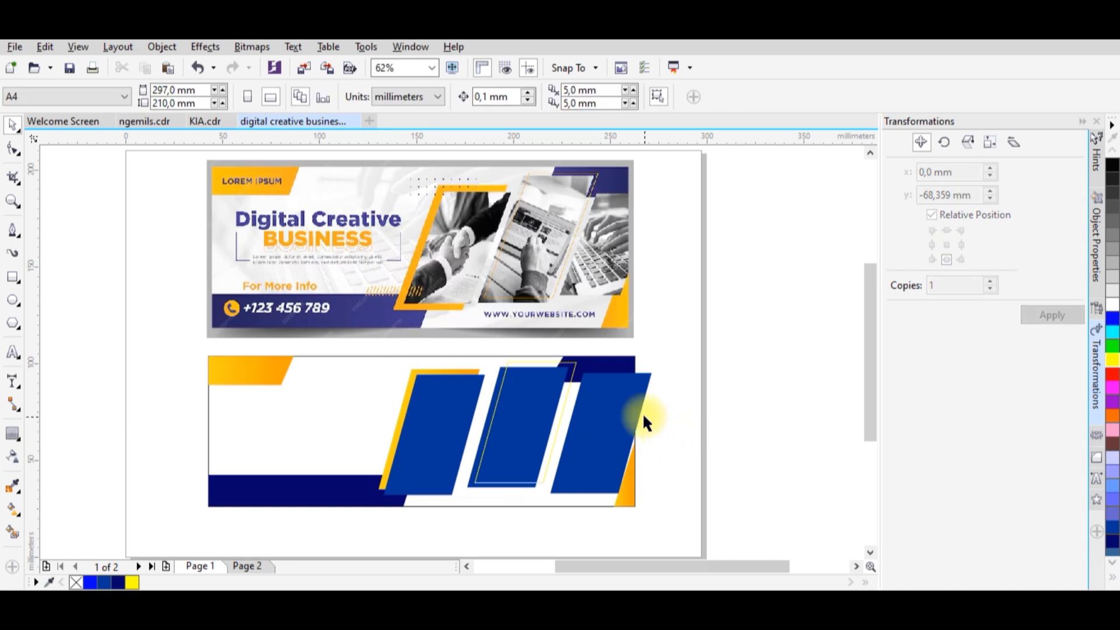
# Draw a rectangle about 21 × 46 mm against the banner's right edge and subtract it from the third parallelogram to trim the overhang.
pyautogui.click(637, 405)
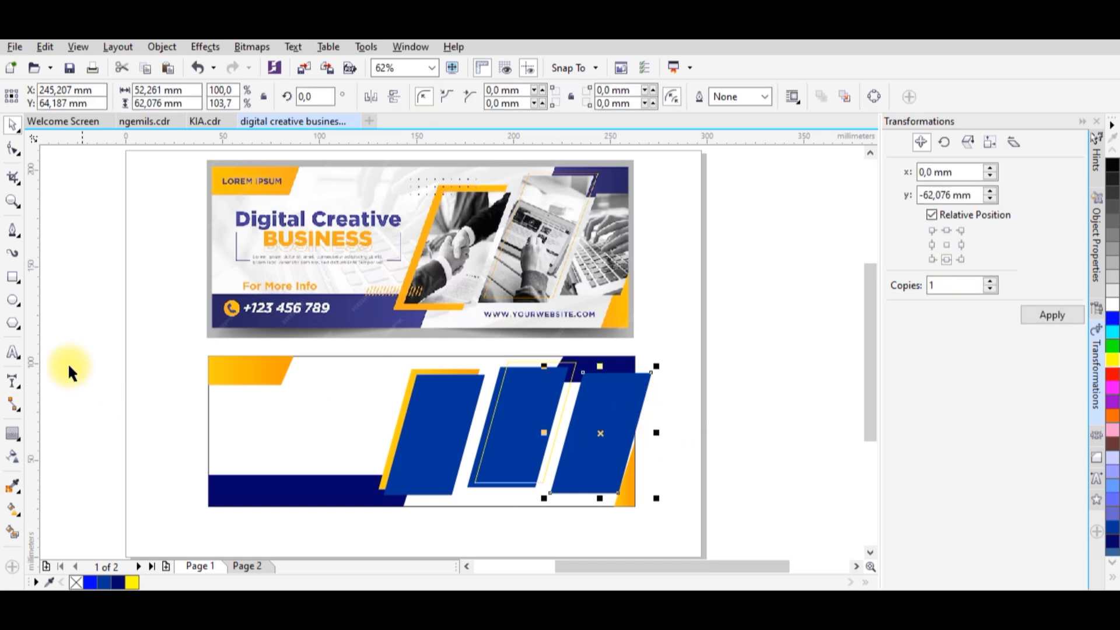
pyautogui.click(13, 276)
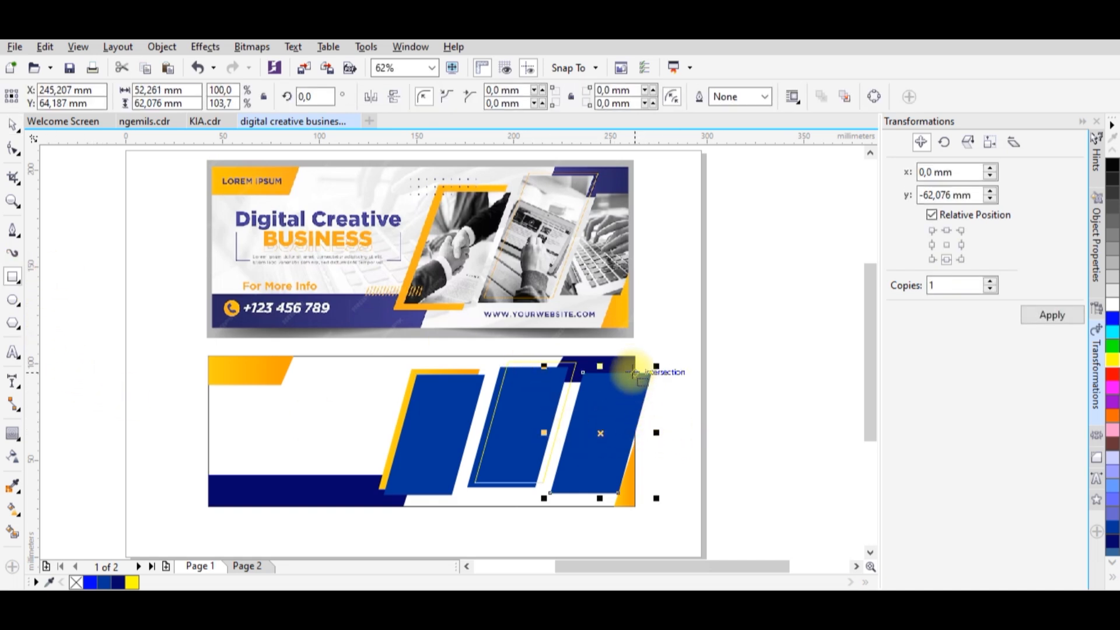
pyautogui.moveTo(634, 364); pyautogui.dragTo(675, 453)
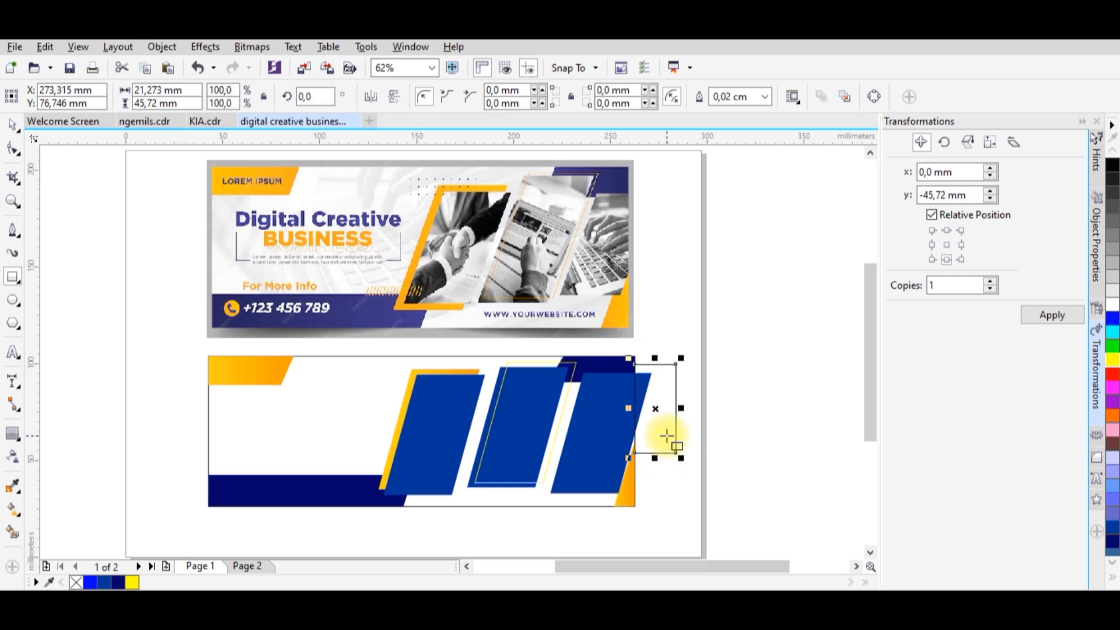
pyautogui.scroll(2, 662, 430)
pyautogui.press('space')
pyautogui.keyDown('shift'); pyautogui.click(579, 379); pyautogui.keyUp('shift')
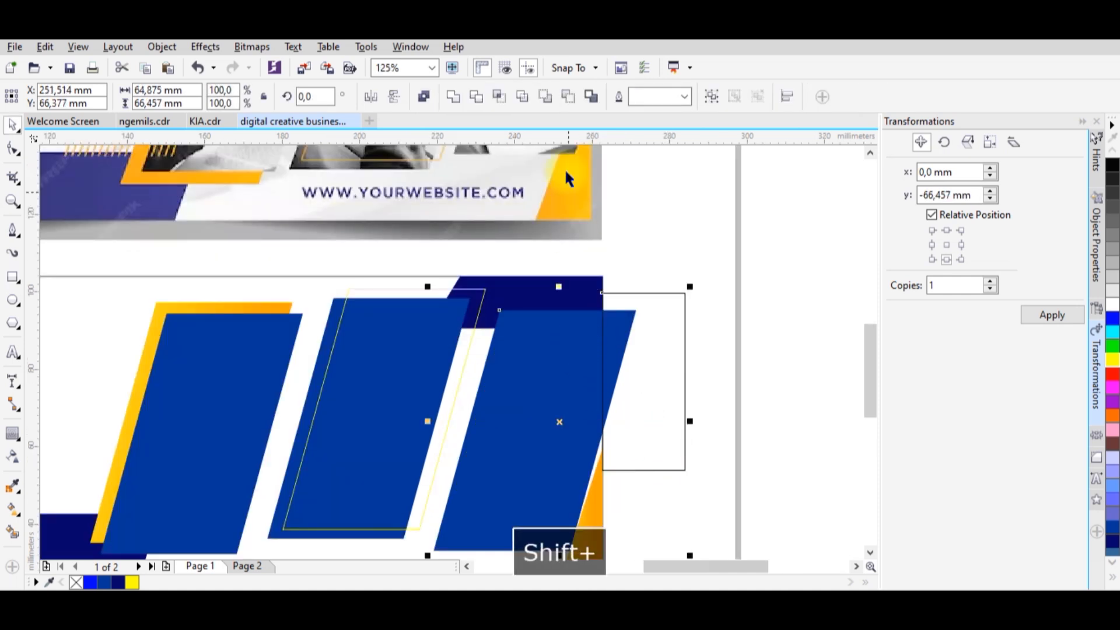
pyautogui.click(568, 97)
pyautogui.click(670, 265)
pyautogui.scroll(-2, 685, 297)
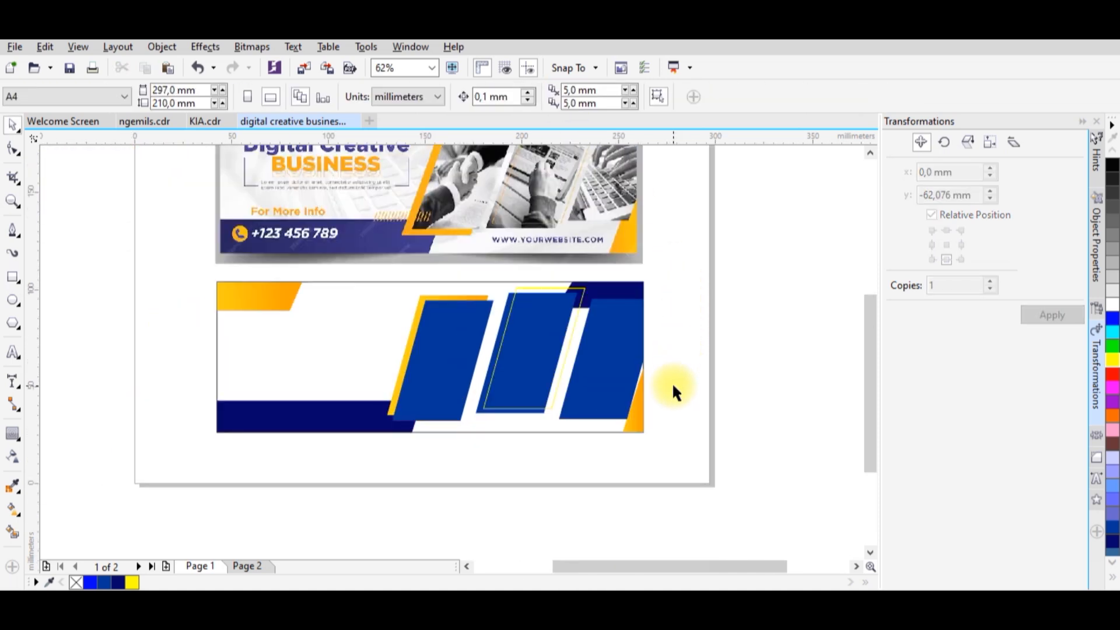
# Extend the lower-right golden triangle by raising its top node along the banner's right edge to a height of about 46 mm.
pyautogui.scroll(2, 668, 390)
pyautogui.click(611, 398)
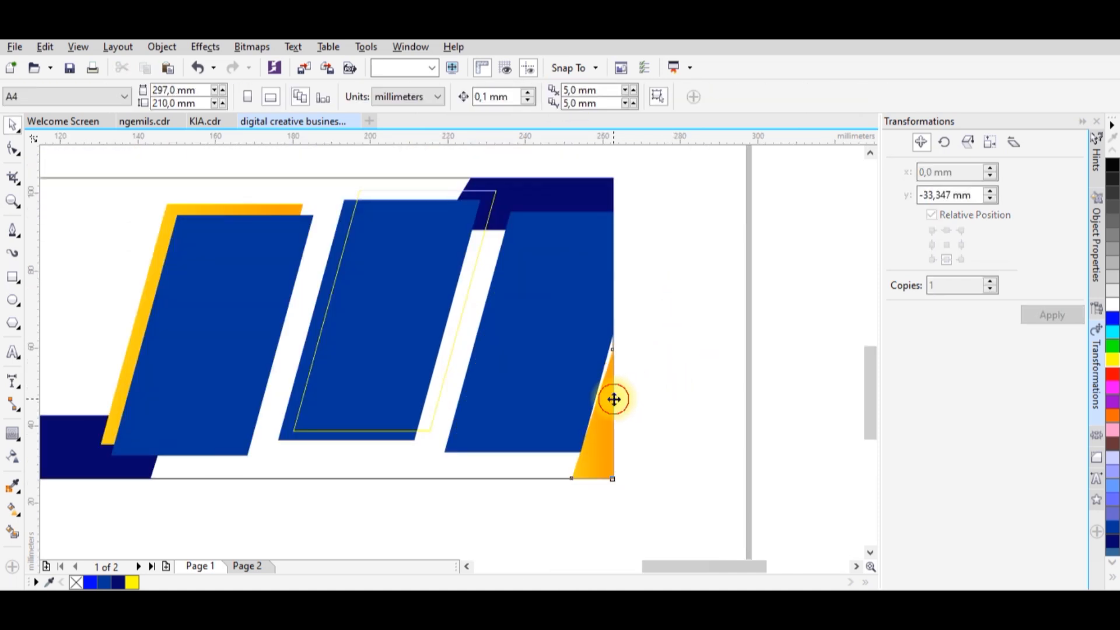
pyautogui.click(13, 151)
pyautogui.scroll(-2, 680, 443)
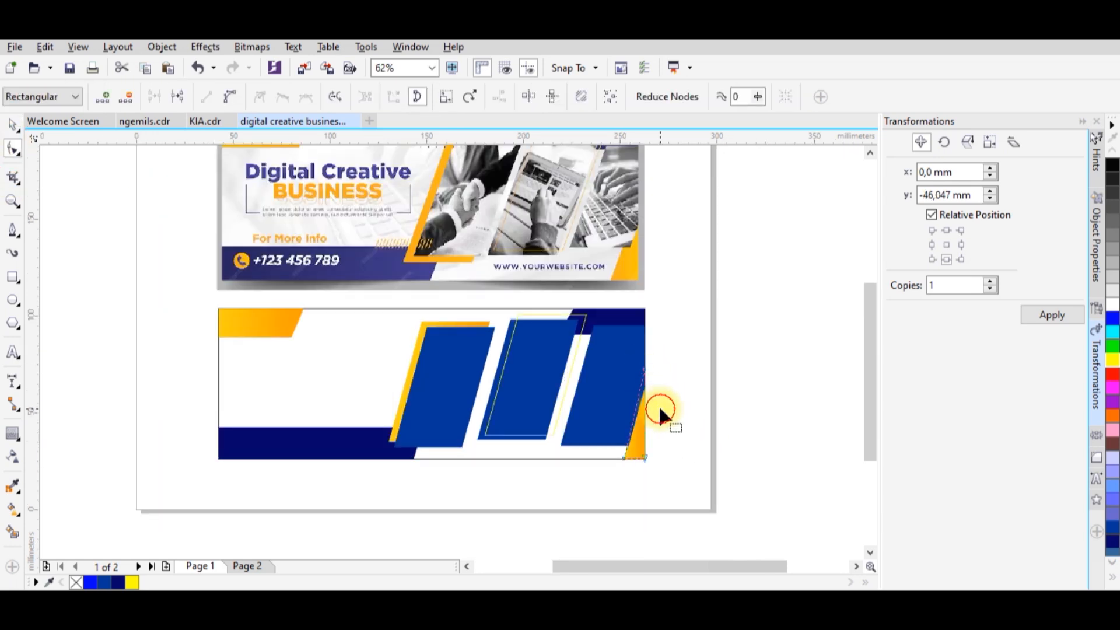
pyautogui.press('space')
pyautogui.click(660, 409)
pyautogui.scroll(-1, 666, 412)
pyautogui.scroll(1, 663, 411)
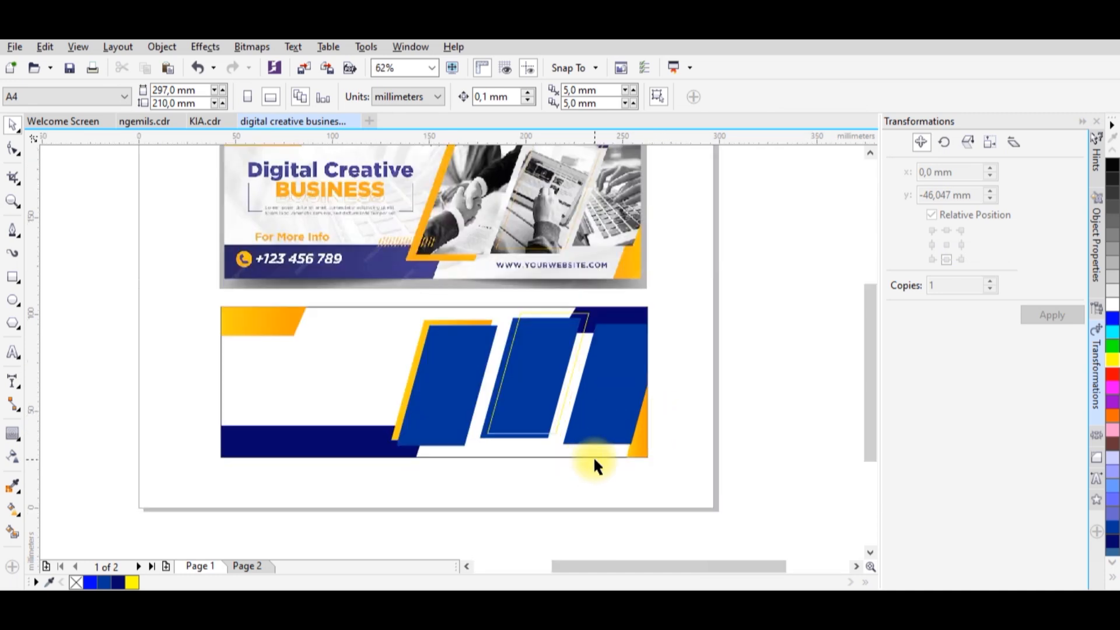
# Bring both photos from Page 2 over to the right of Page 1, placing the grey hands photo below the blue keyboard photo.
pyautogui.click(247, 566)
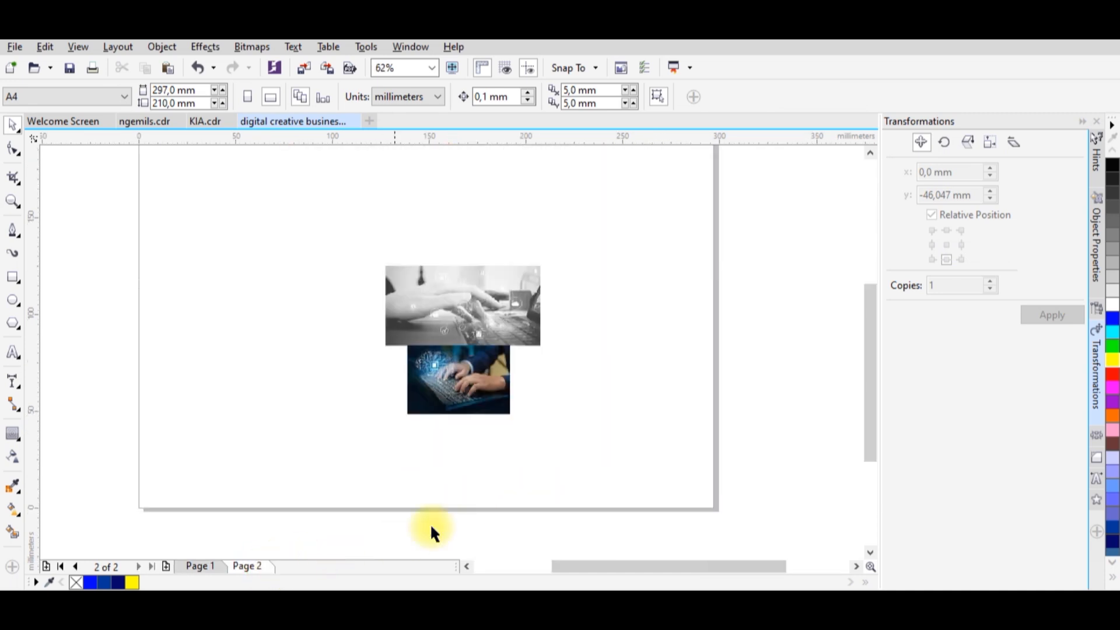
pyautogui.click(489, 314)
pyautogui.keyDown('shift'); pyautogui.click(491, 372); pyautogui.keyUp('shift')
pyautogui.moveTo(491, 372); pyautogui.dragTo(791, 390)
pyautogui.click(220, 563)
pyautogui.moveTo(702, 353); pyautogui.dragTo(662, 418)
pyautogui.scroll(1, 681, 423)
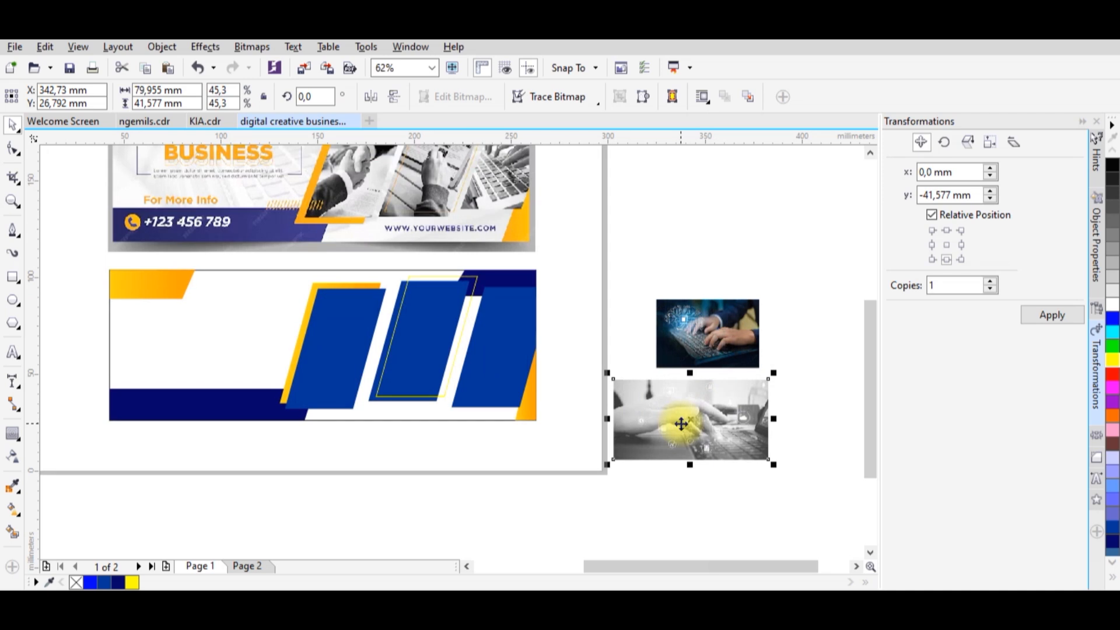
# Duplicate the grey hands photo and PowerClip the copy inside the banner's background rectangle.
pyautogui.rightClick(681, 424)
pyautogui.click(716, 350)
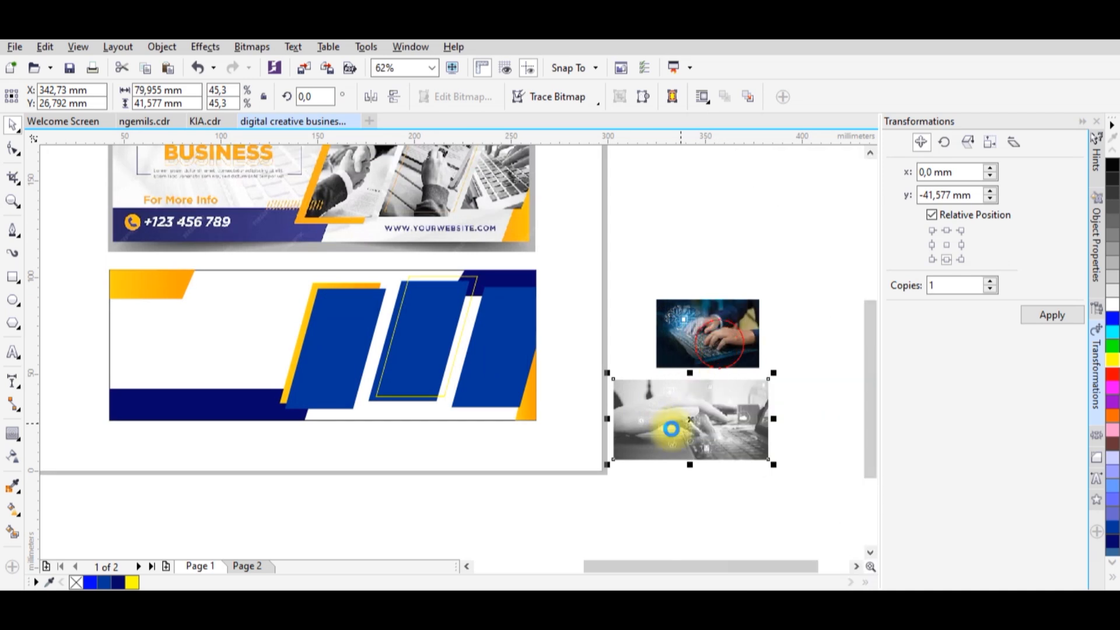
pyautogui.rightClick(645, 484)
pyautogui.click(726, 412)
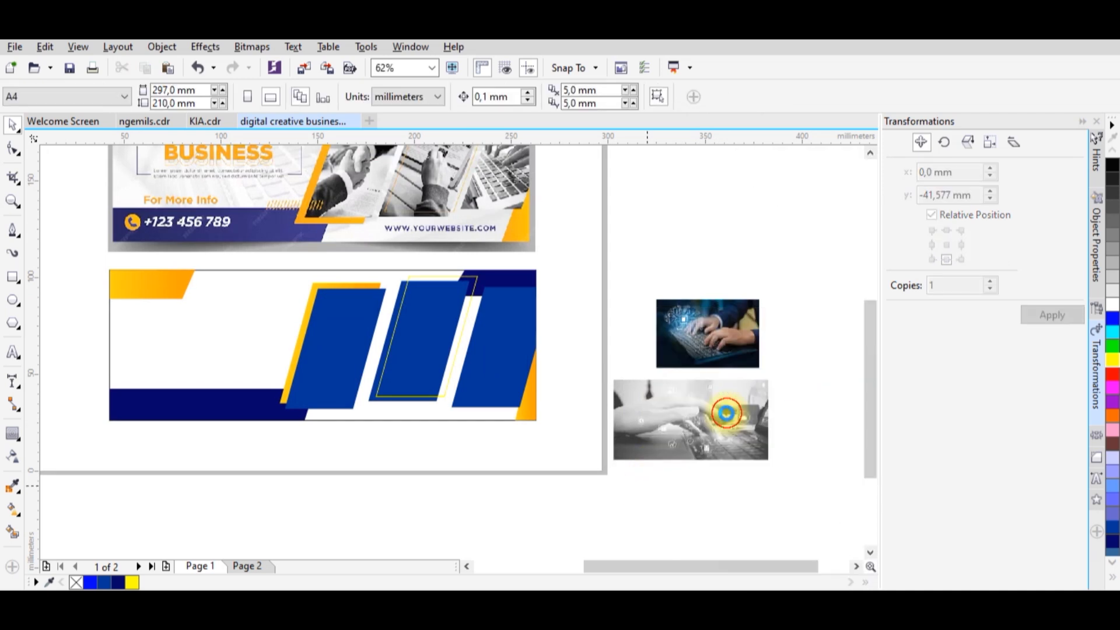
pyautogui.moveTo(684, 426); pyautogui.dragTo(512, 474)
pyautogui.rightClick(518, 478)
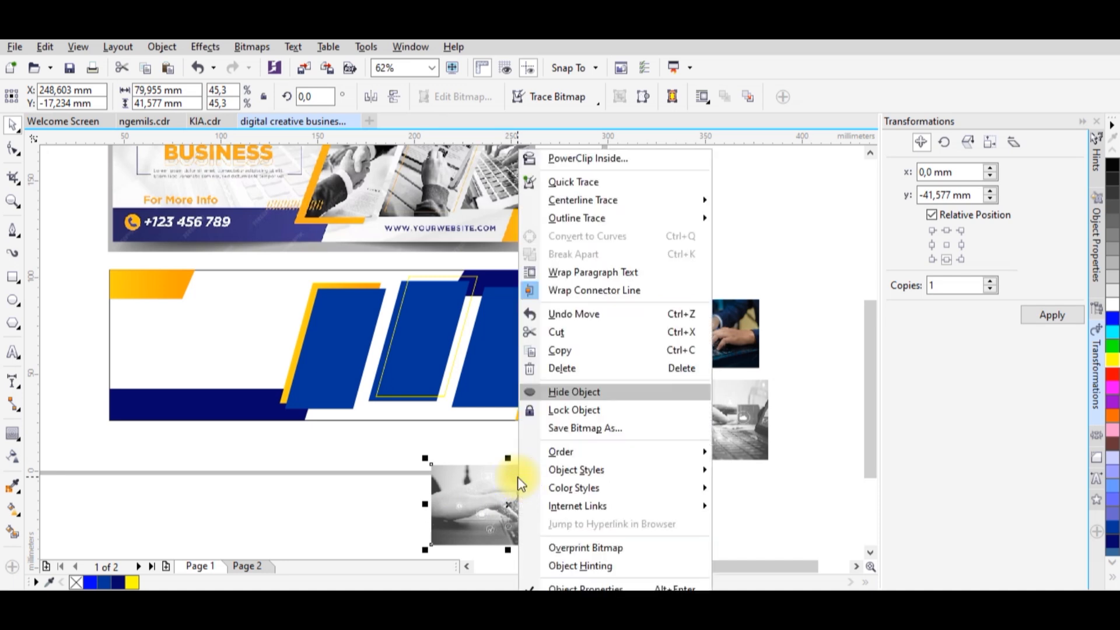
pyautogui.click(584, 158)
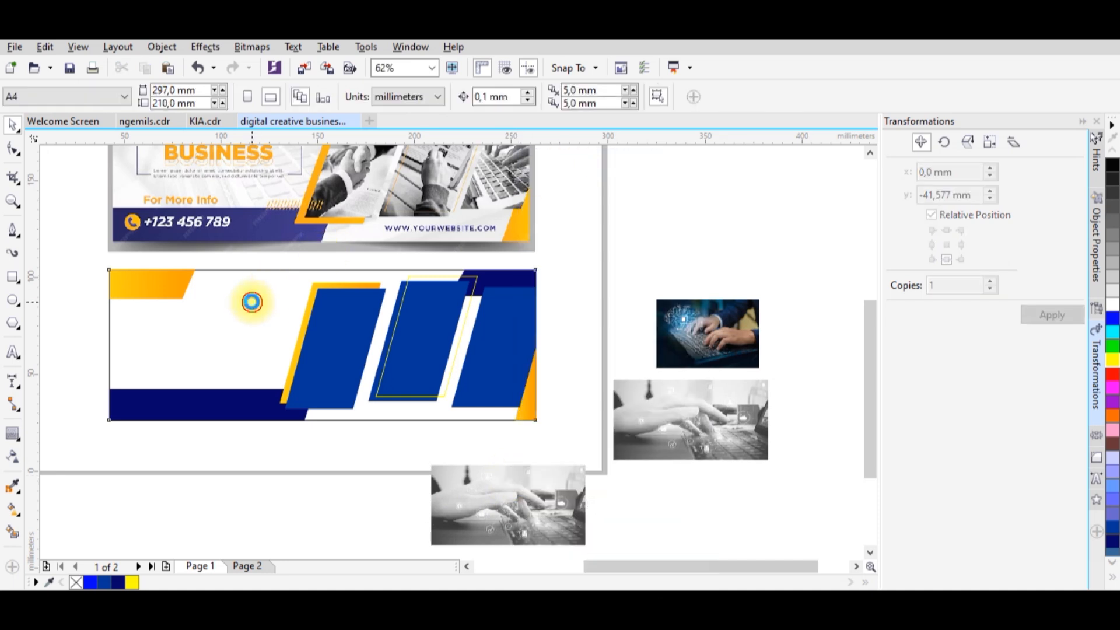
pyautogui.click(252, 301)
# Enlarge the clipped background photo to about 222 × 116 mm so it covers the whole banner.
pyautogui.scroll(-2, 429, 380)
pyautogui.scroll(2, 411, 502)
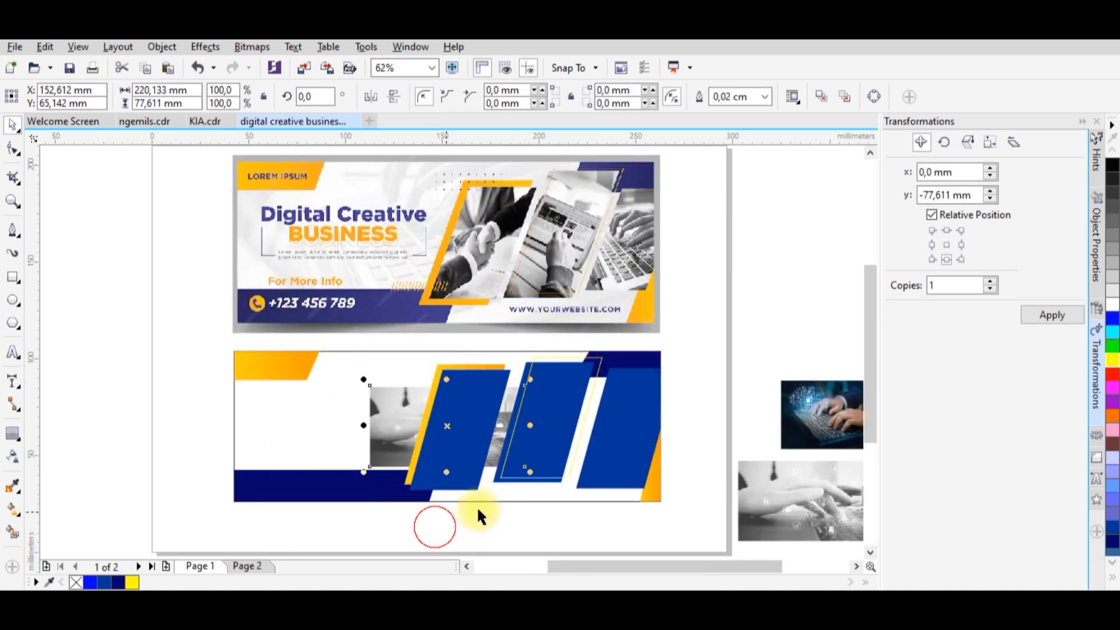
pyautogui.moveTo(530, 472); pyautogui.dragTo(662, 514)
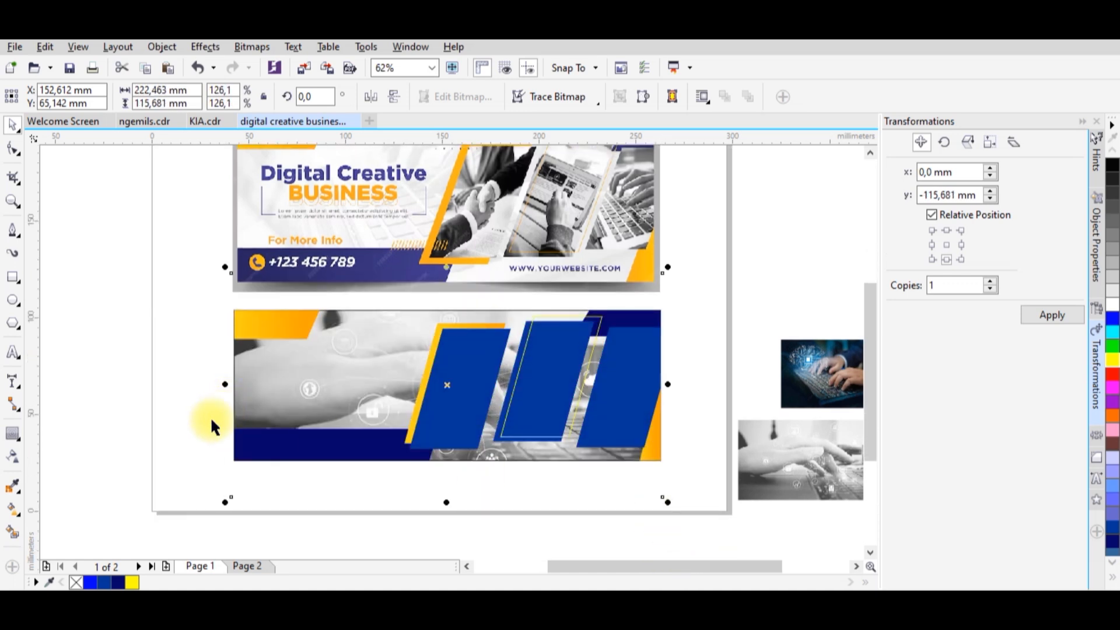
# Apply a uniform transparency of 77 to the banner's background photo.
pyautogui.click(13, 456)
pyautogui.click(34, 97)
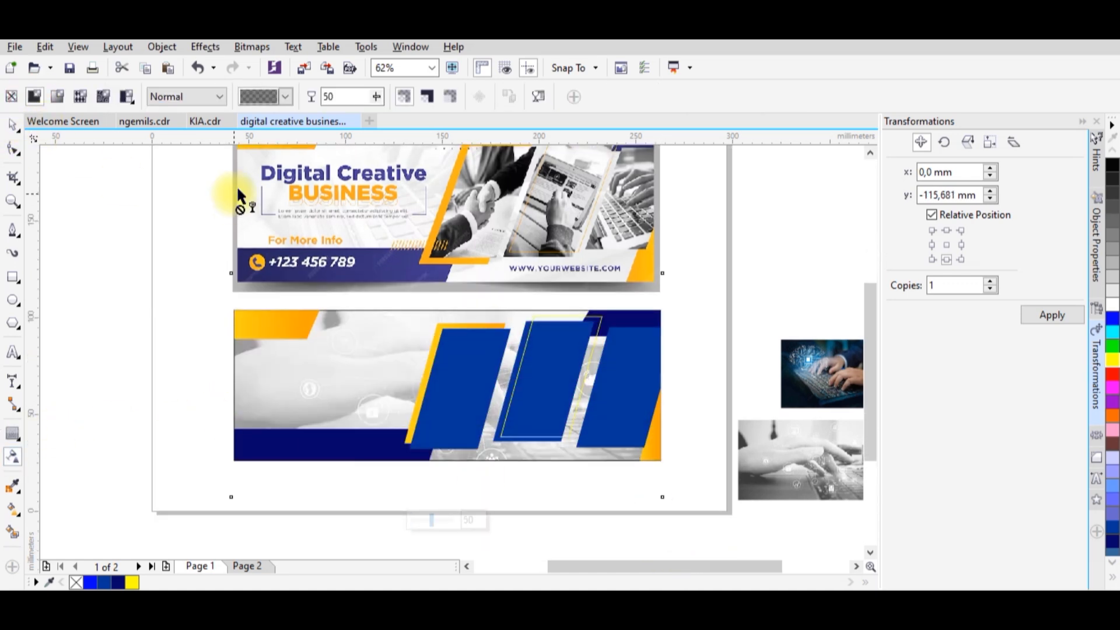
pyautogui.moveTo(376, 97); pyautogui.dragTo(385, 99)
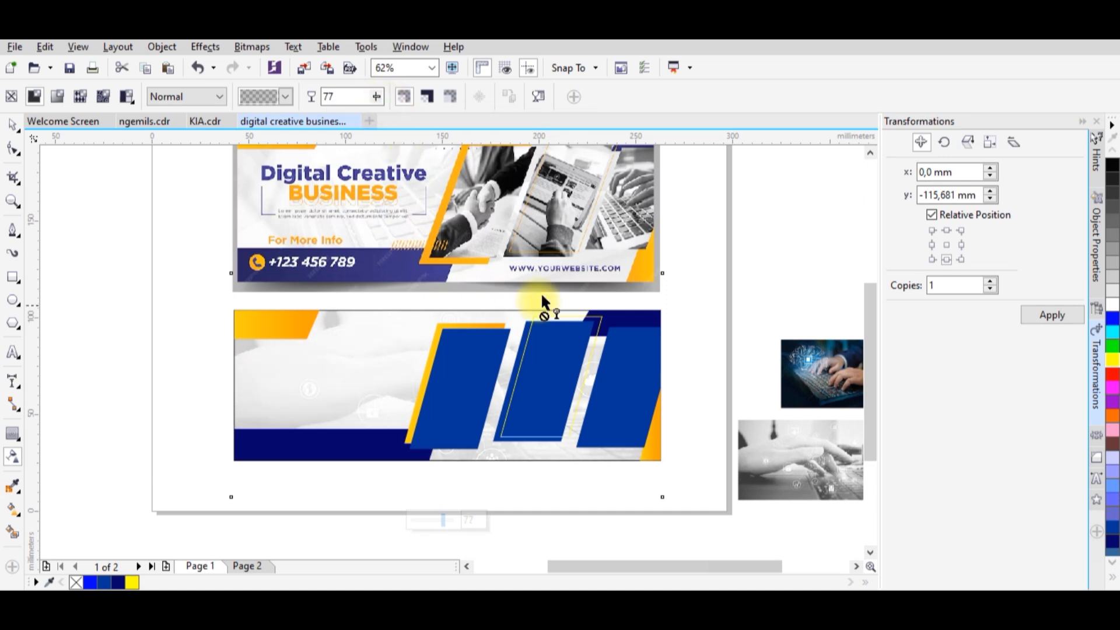
pyautogui.press('space')
pyautogui.click(12, 124)
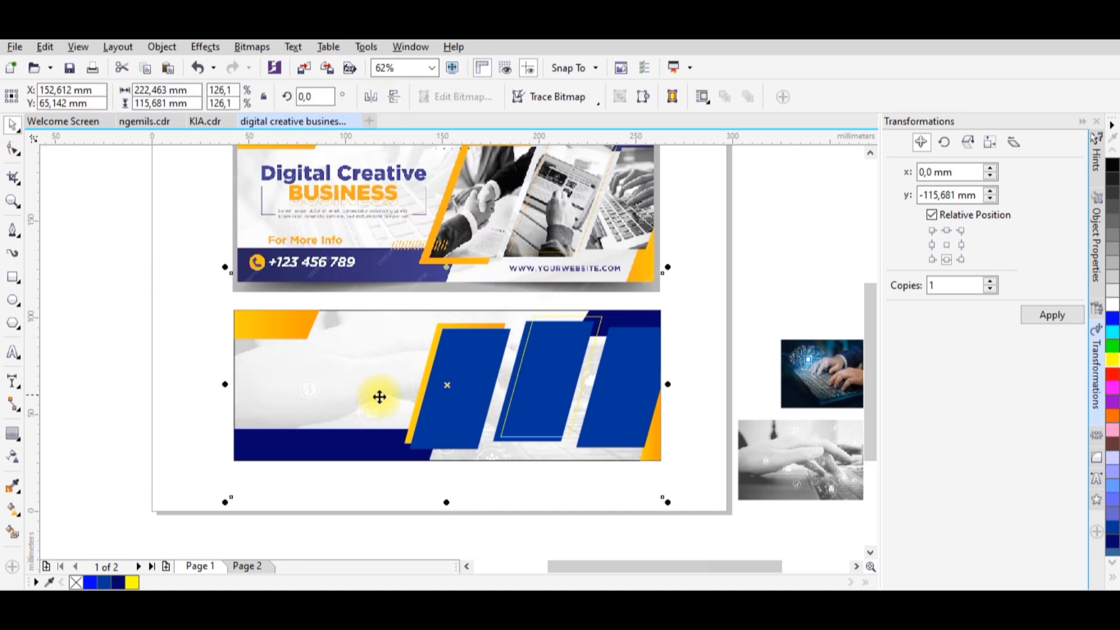
# Raise the background photo about 10 mm, enlarge it to about 225 × 117 mm and mirror it horizontally within the banner.
pyautogui.moveTo(534, 447); pyautogui.dragTo(535, 428)
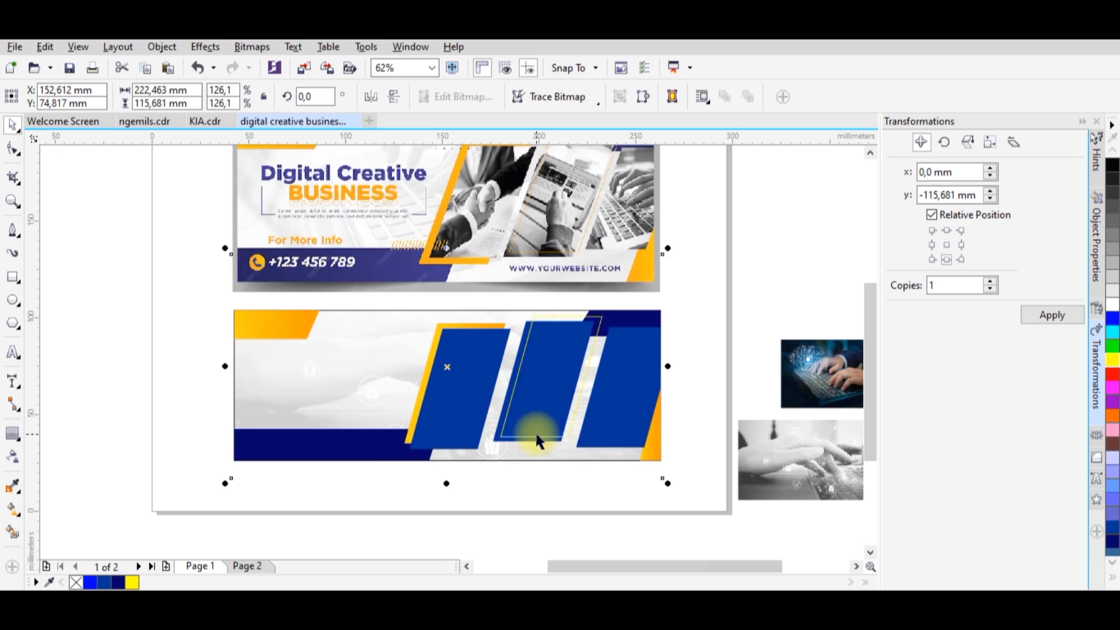
pyautogui.moveTo(669, 247); pyautogui.dragTo(670, 240)
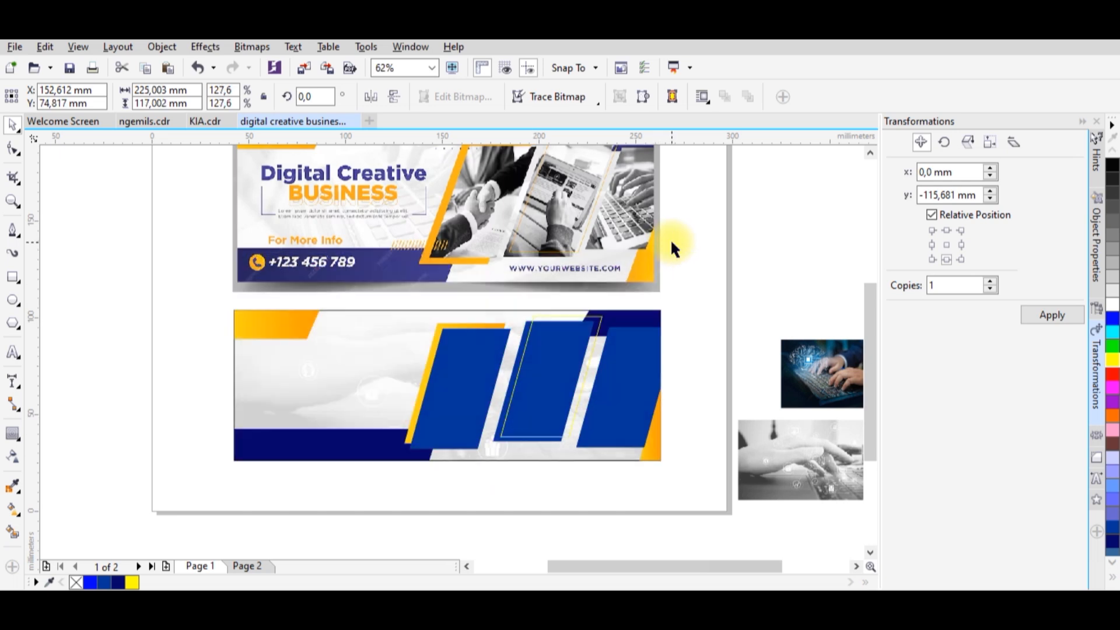
pyautogui.click(371, 98)
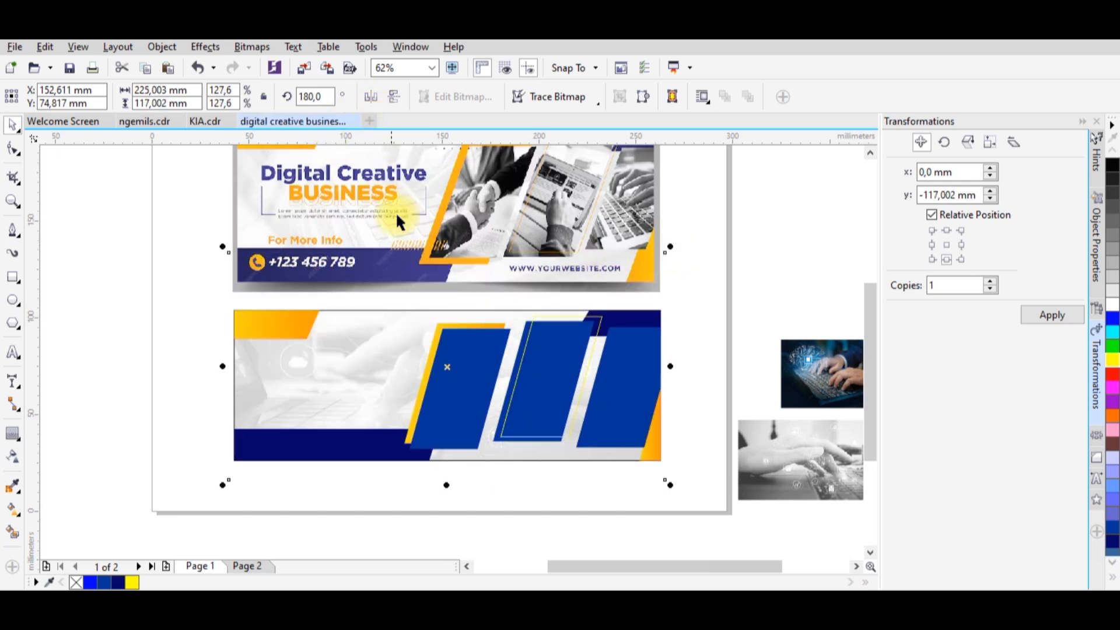
pyautogui.click(480, 493)
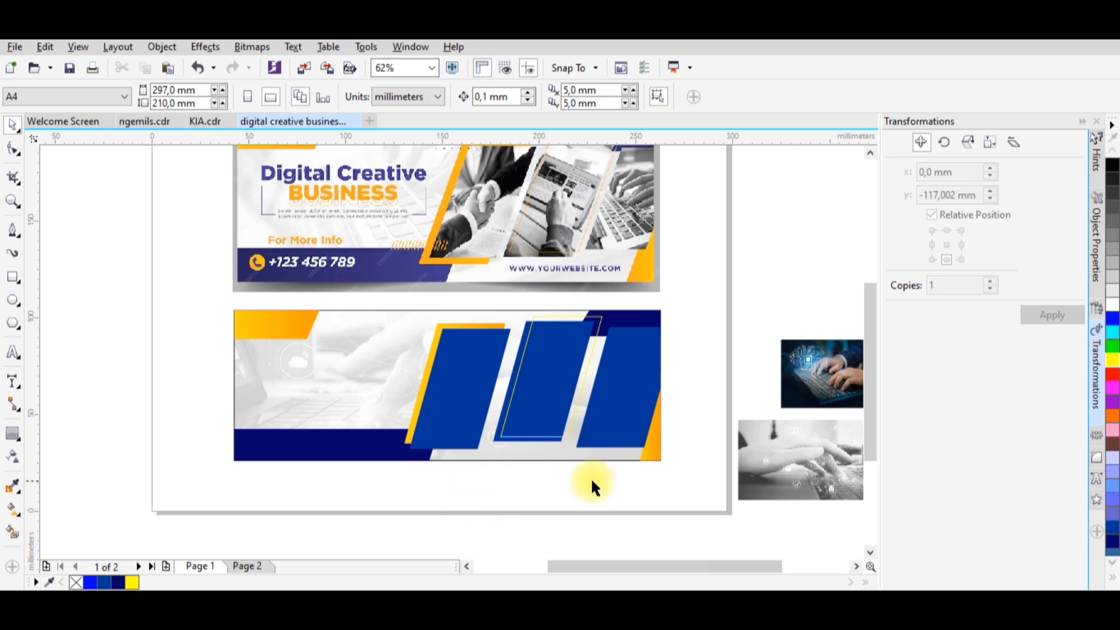
# PowerClip the blue keyboard photo inside the first blue parallelogram.
pyautogui.moveTo(824, 366); pyautogui.dragTo(730, 319)
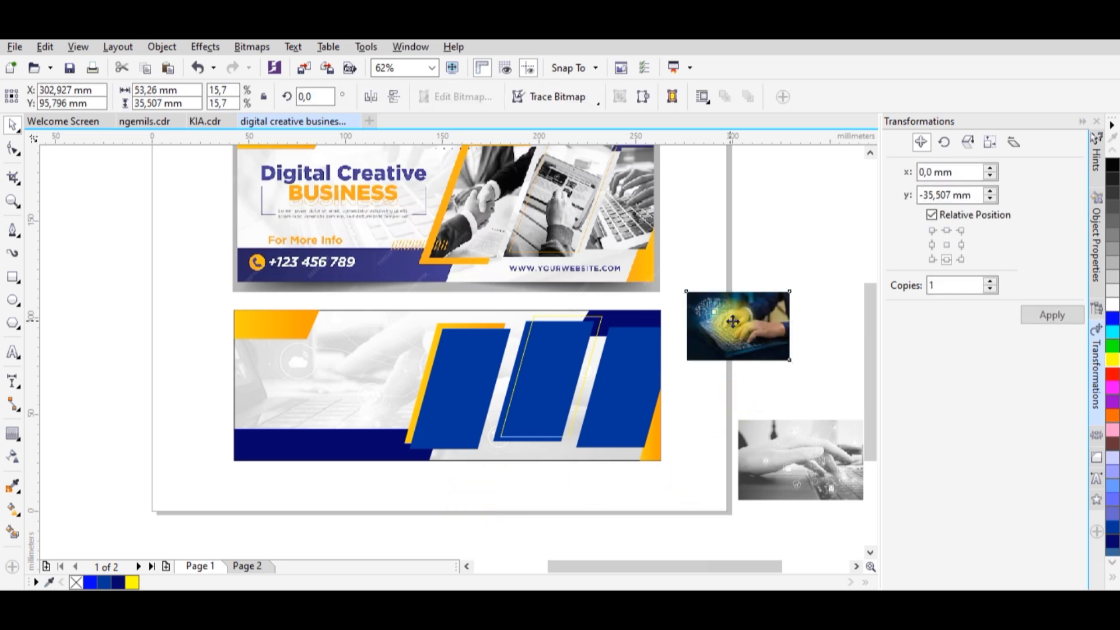
pyautogui.rightClick(749, 322)
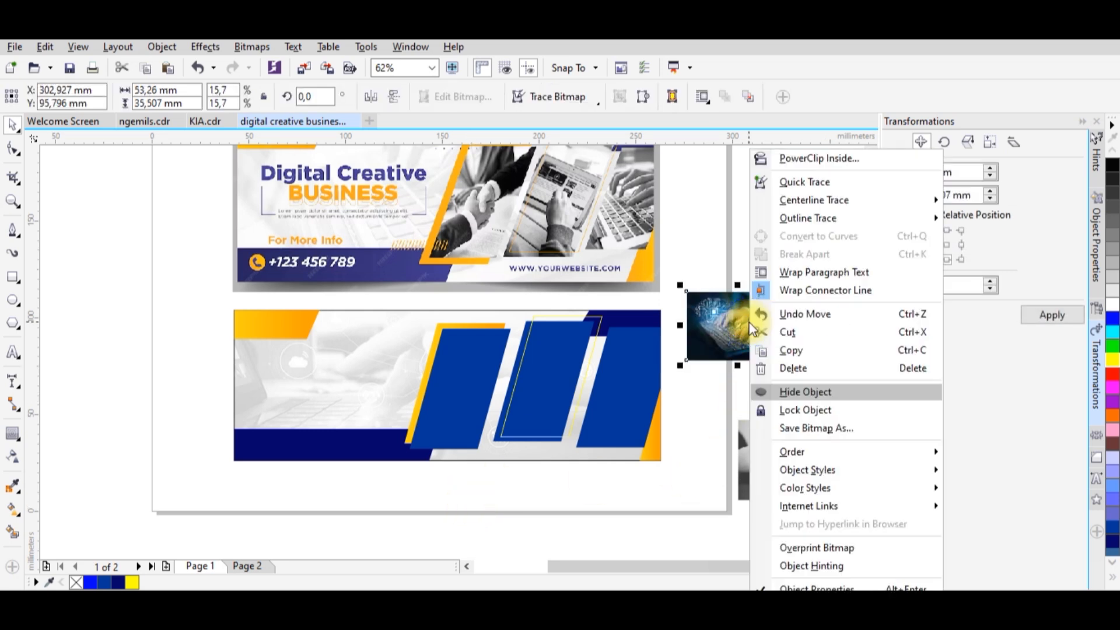
pyautogui.click(790, 155)
pyautogui.click(477, 365)
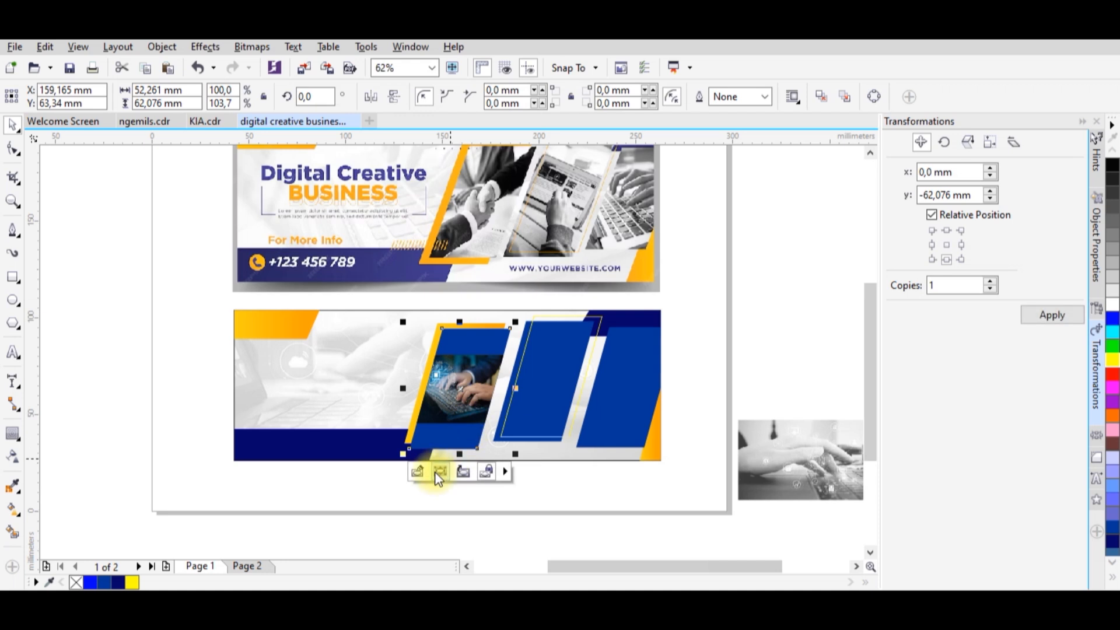
# Enlarge the clipped keyboard photo to about 100 × 67 mm and shift it slightly right within the first parallelogram.
pyautogui.moveTo(518, 429); pyautogui.dragTo(552, 471)
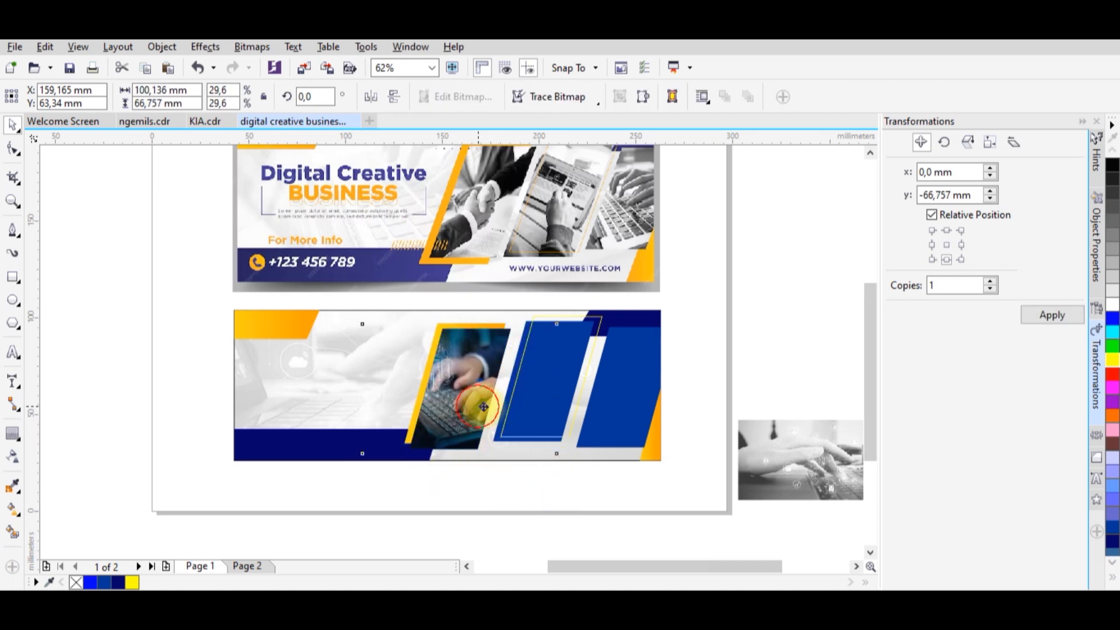
pyautogui.moveTo(480, 408); pyautogui.dragTo(491, 409)
pyautogui.click(493, 497)
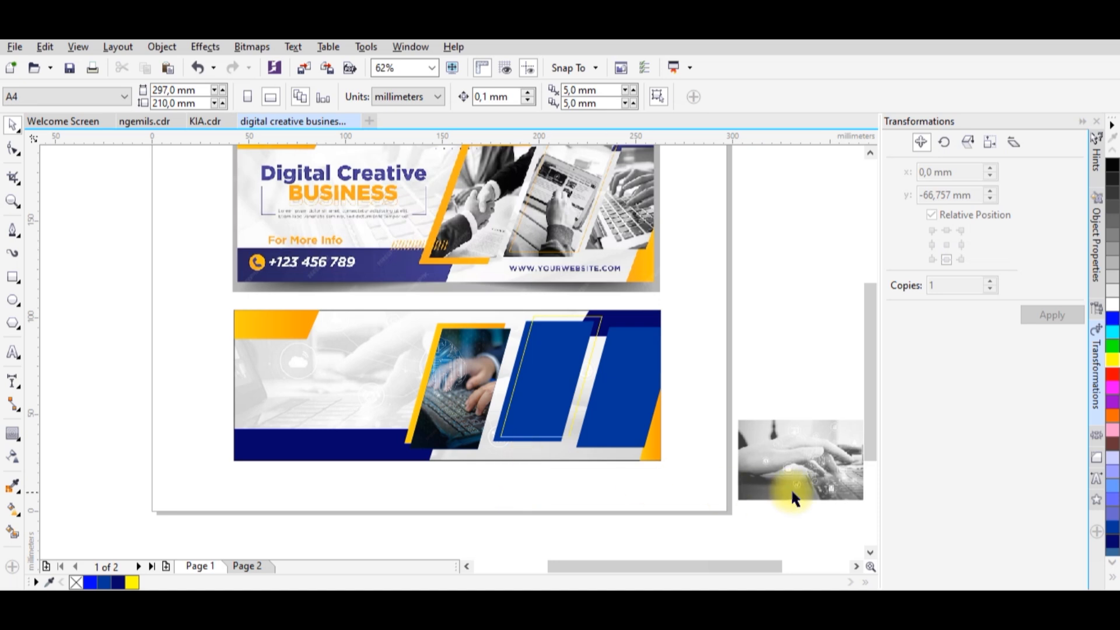
# Try to PowerClip the grey hands photo inside the middle parallelogram, and undo the clip.
pyautogui.click(829, 488)
pyautogui.rightClick(830, 486)
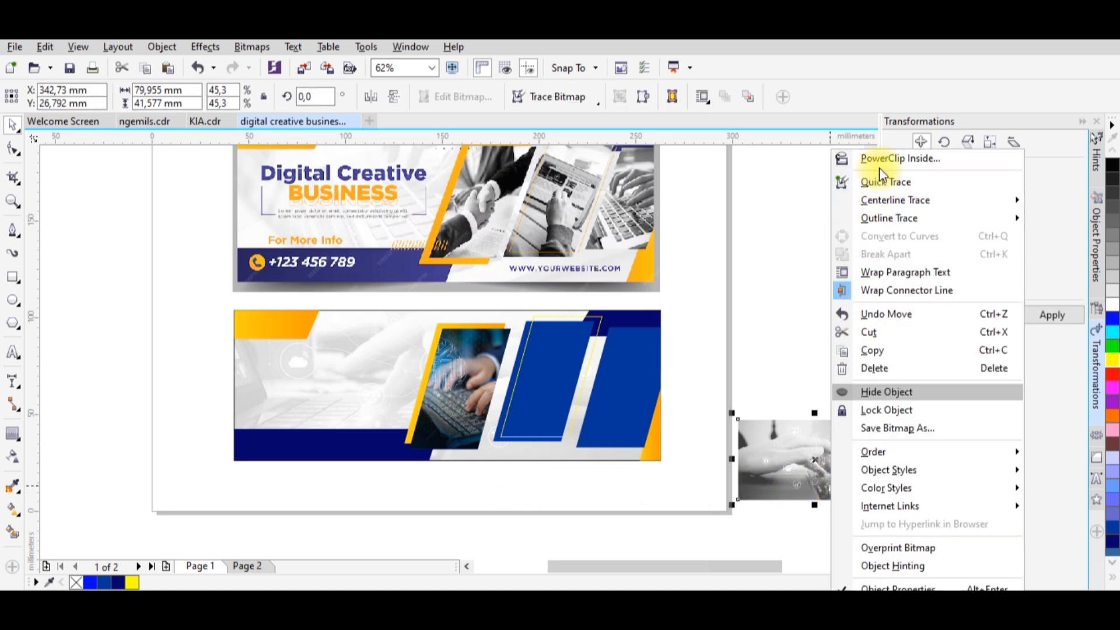
pyautogui.click(863, 155)
pyautogui.click(552, 369)
pyautogui.hotkey('ctrl', 'z')
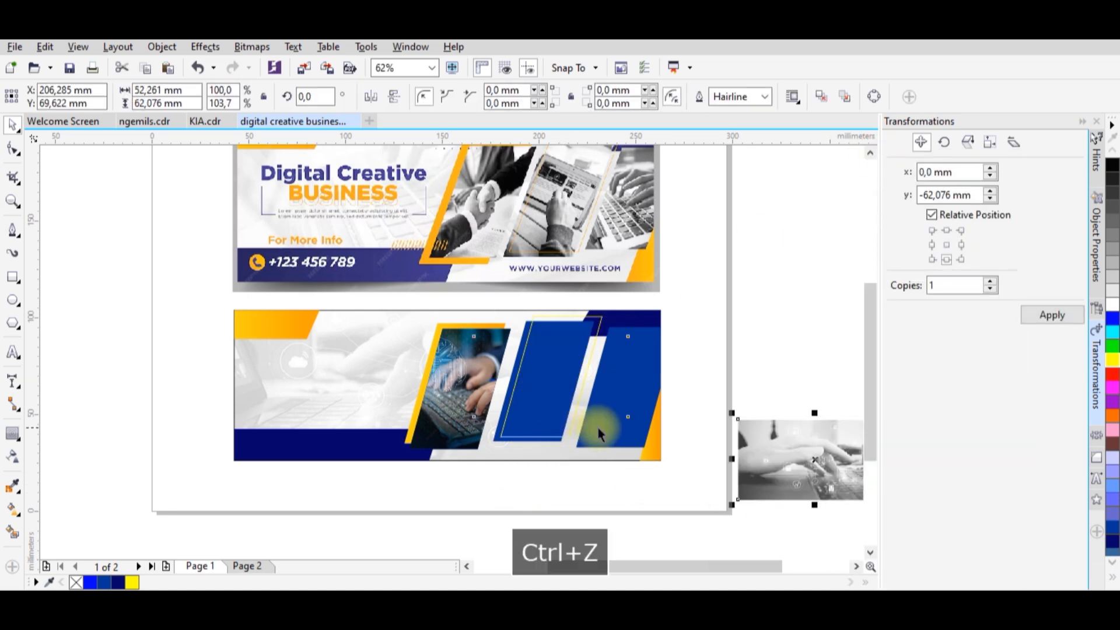
# PowerClip the grey hands photo inside the middle blue parallelogram and enlarge it to about 67 mm high to fill the frame.
pyautogui.moveTo(757, 457); pyautogui.dragTo(639, 467)
pyautogui.rightClick(639, 467)
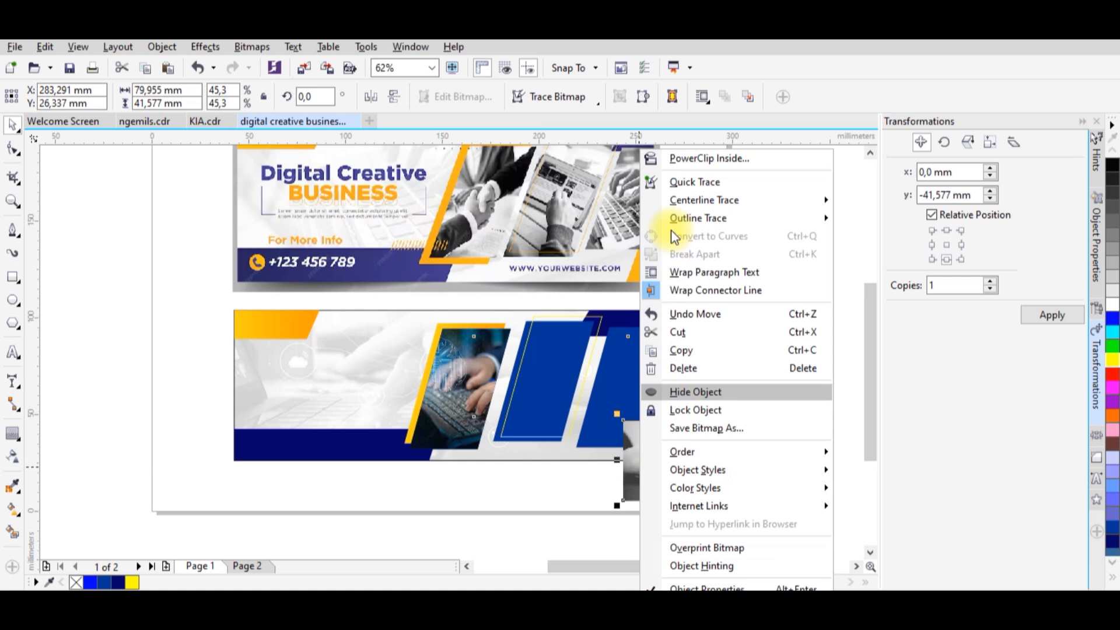
pyautogui.click(671, 156)
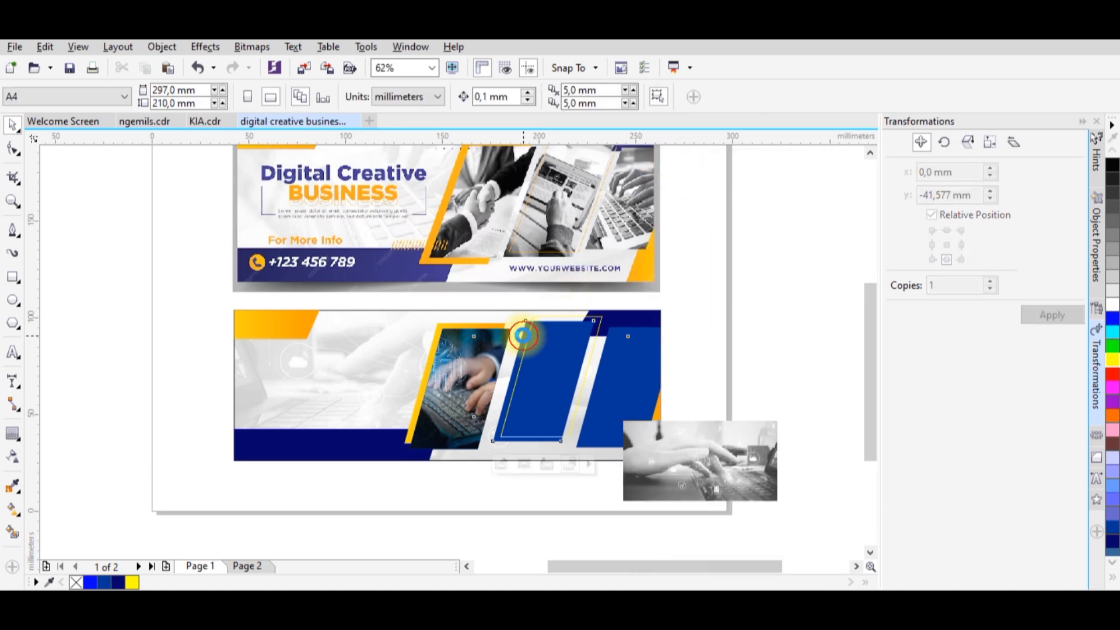
pyautogui.click(522, 336)
pyautogui.click(524, 462)
pyautogui.moveTo(621, 432); pyautogui.dragTo(676, 460)
pyautogui.click(664, 480)
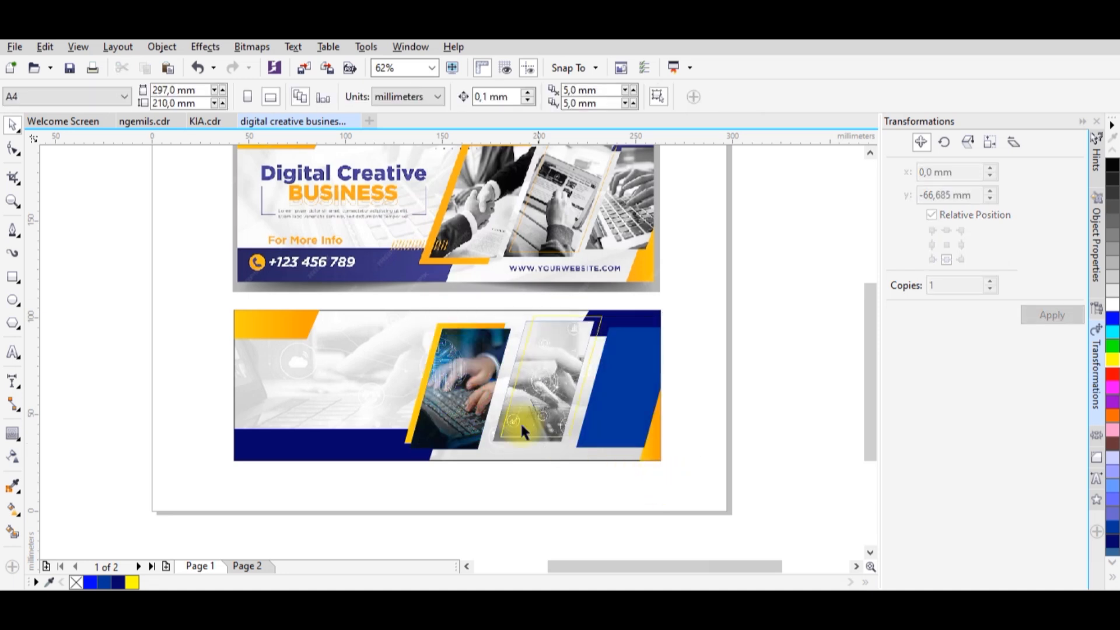
# Copy the keyboard photo out of the first parallelogram's PowerClip and place the duplicate to the right of the banner.
pyautogui.click(470, 398)
pyautogui.click(441, 475)
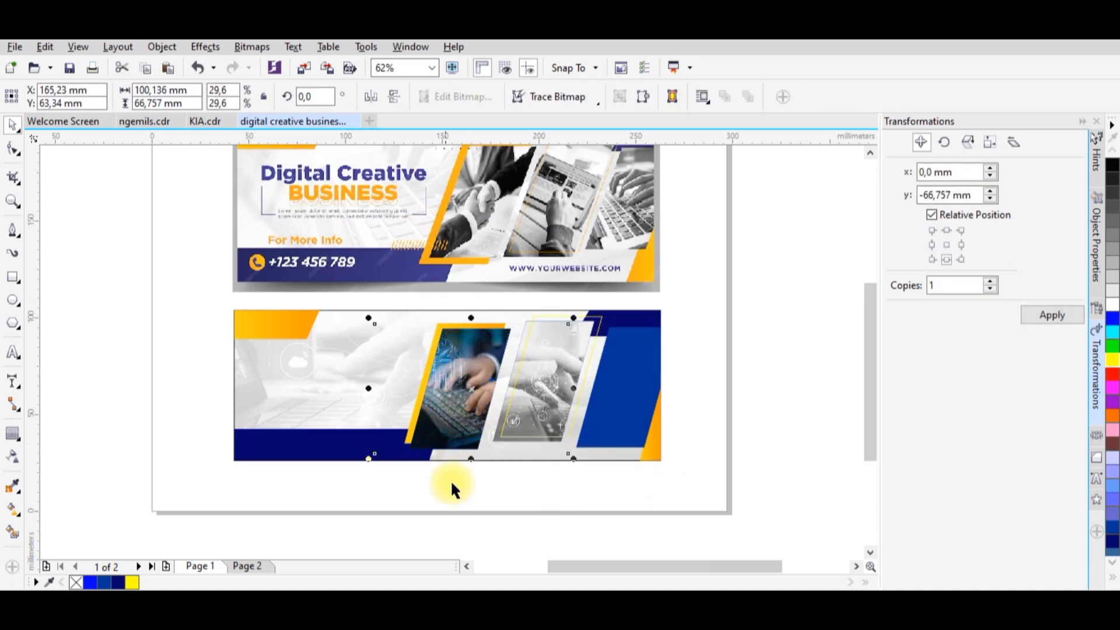
pyautogui.rightClick(460, 484)
pyautogui.click(412, 499)
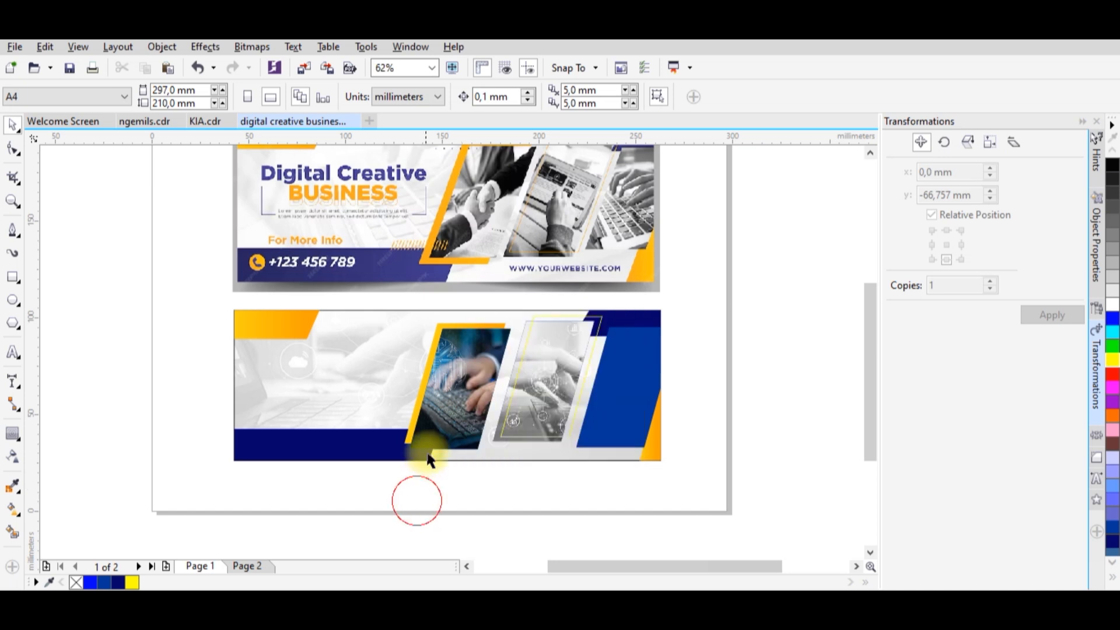
pyautogui.click(431, 453)
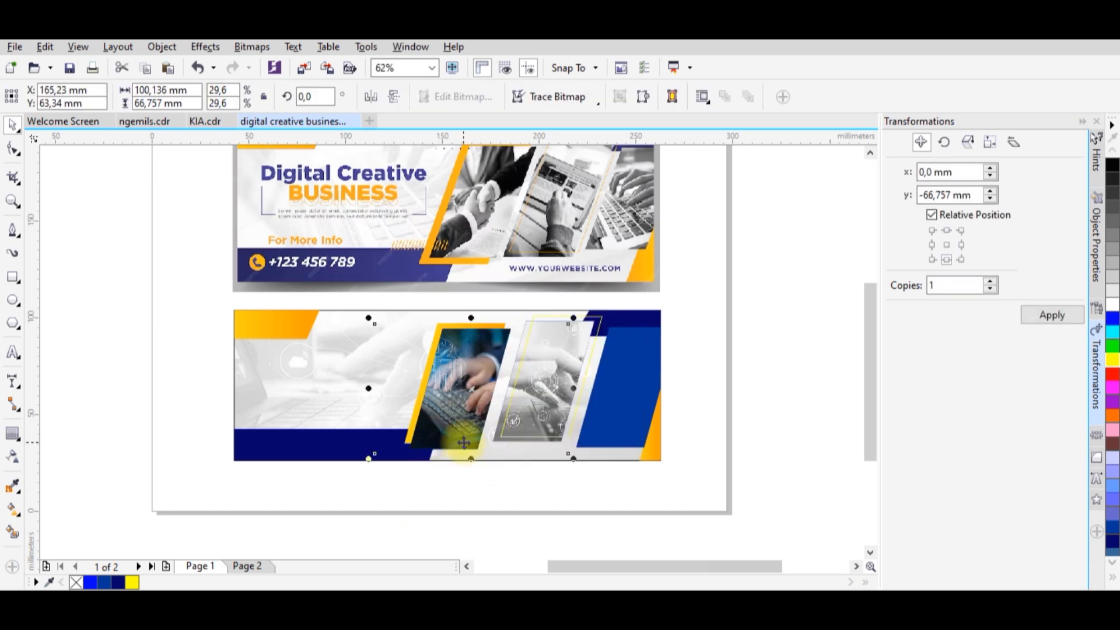
pyautogui.hotkey('ctrl', 'c')
pyautogui.hotkey('ctrl', 'v')
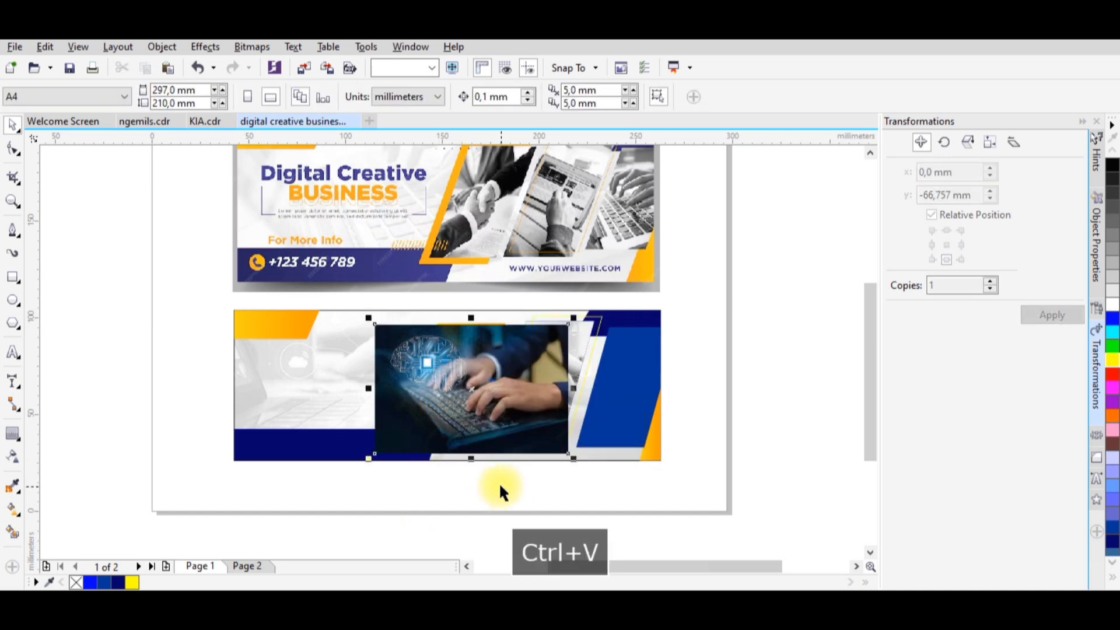
pyautogui.moveTo(497, 414); pyautogui.dragTo(792, 411)
# PowerClip the duplicated keyboard photo inside the third blue parallelogram at the banner's right edge.
pyautogui.rightClick(814, 300)
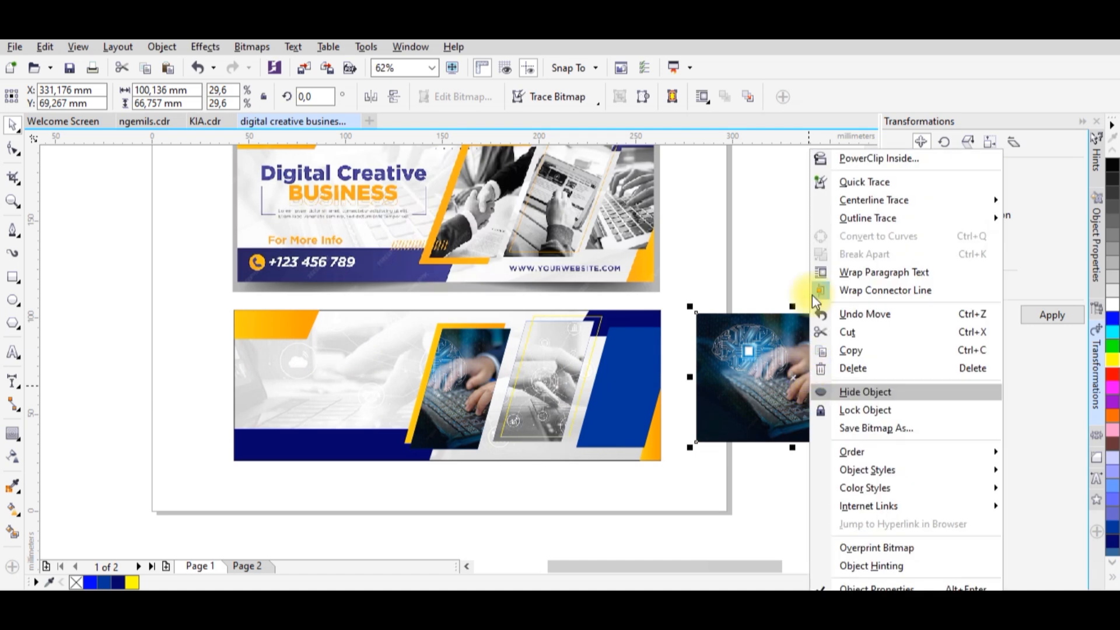
pyautogui.click(829, 161)
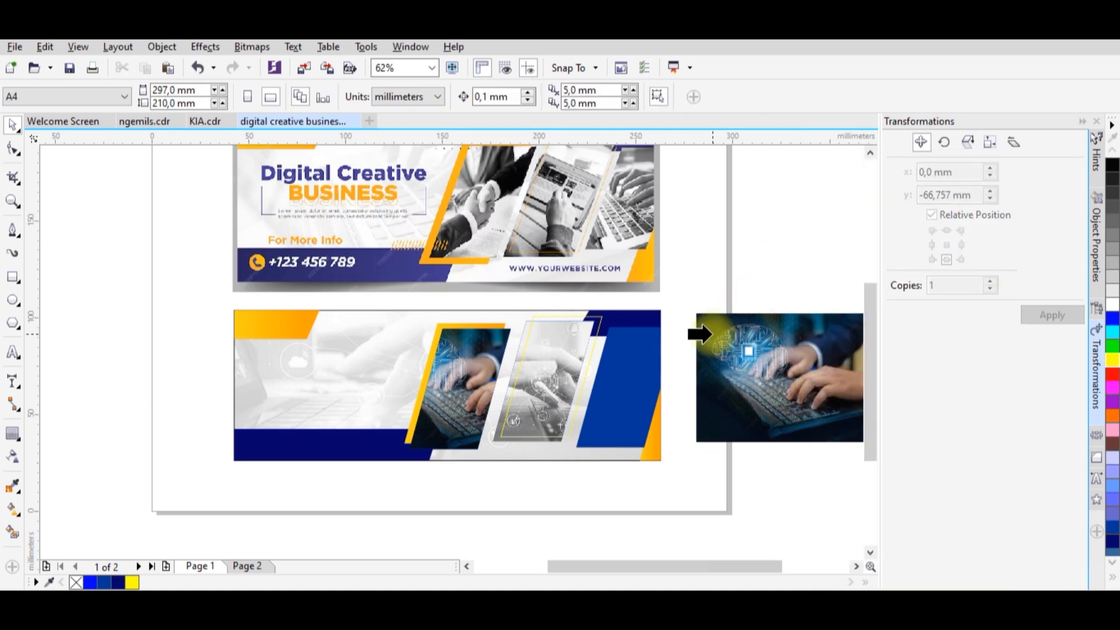
pyautogui.click(619, 366)
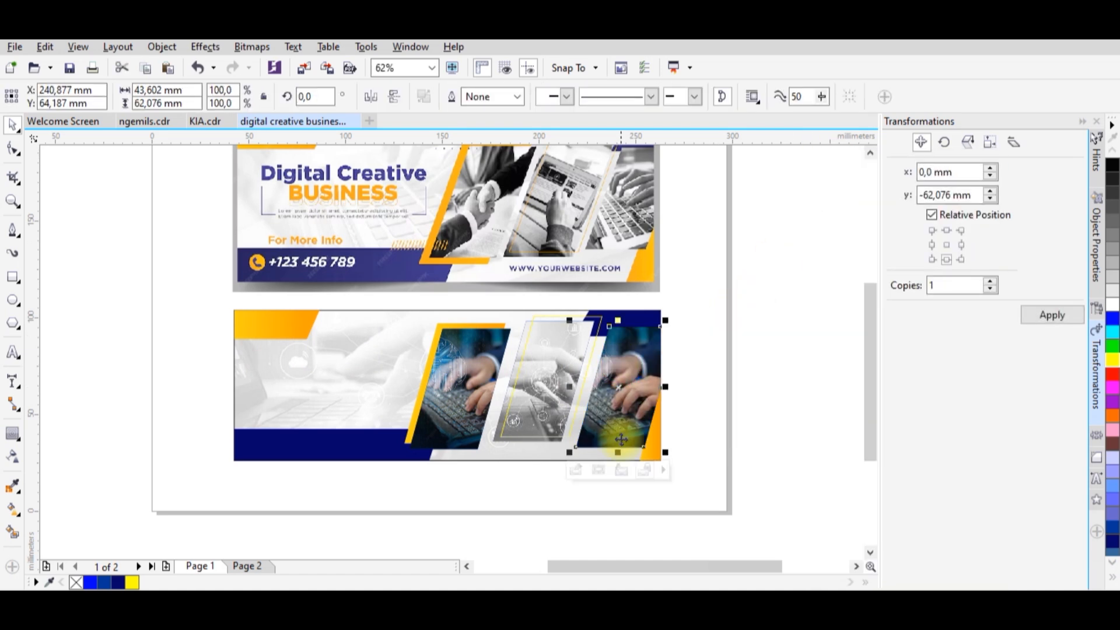
# Desaturate the keyboard photo inside the third parallelogram.
pyautogui.click(209, 51)
pyautogui.moveTo(283, 67)
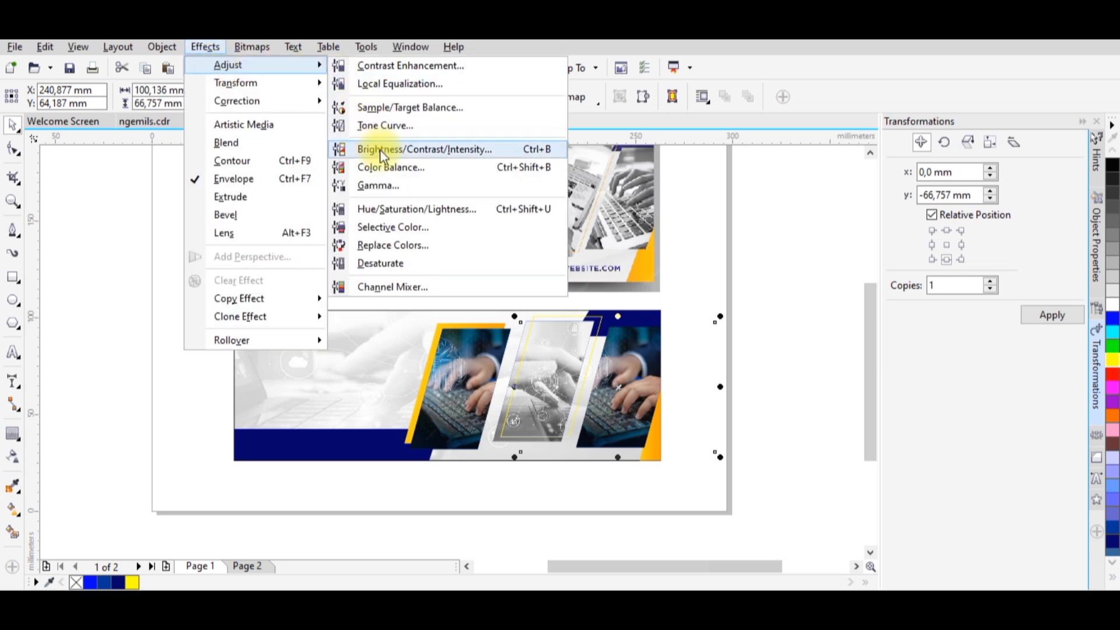
pyautogui.click(401, 263)
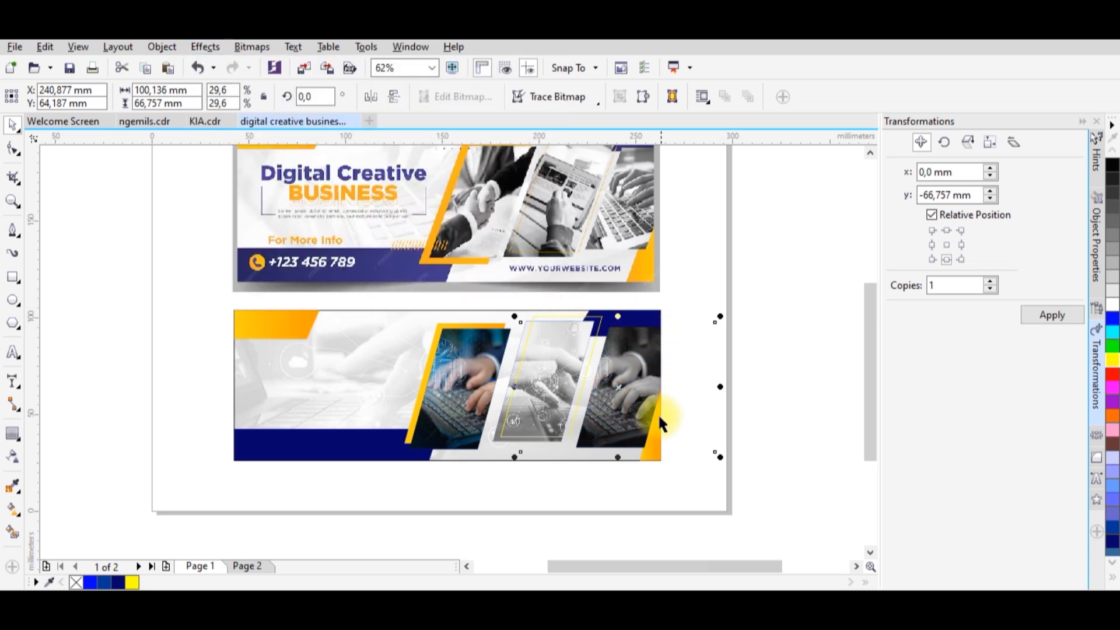
pyautogui.click(604, 485)
# Shift the desaturated photo about 13 mm to the right within the third parallelogram.
pyautogui.click(616, 433)
pyautogui.click(599, 470)
pyautogui.moveTo(632, 417); pyautogui.dragTo(663, 414)
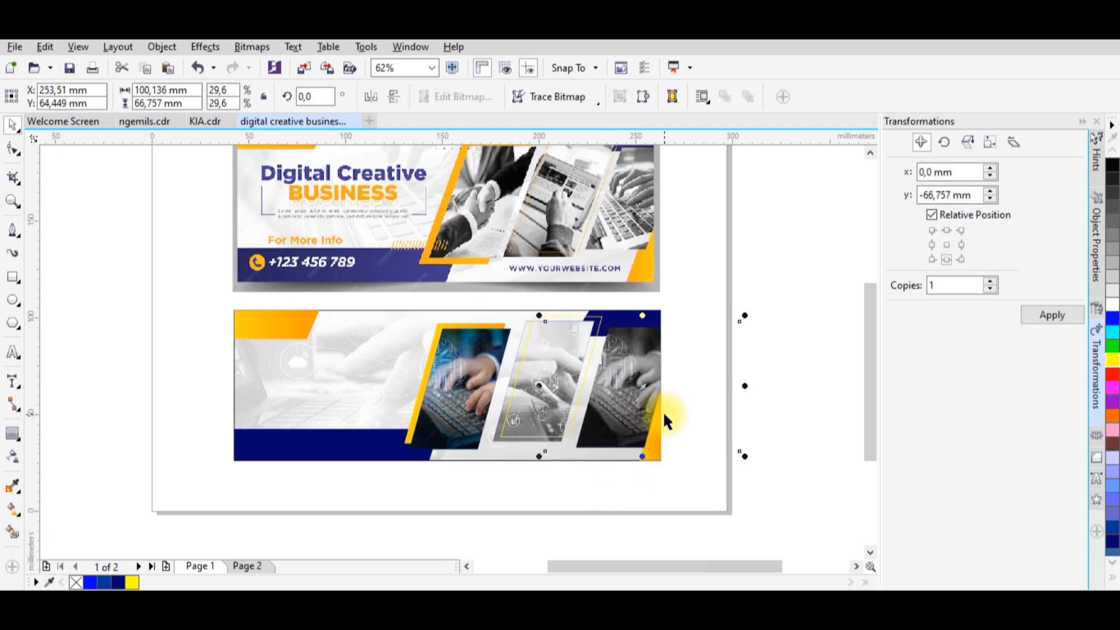
# Scale the third parallelogram and its clipped photo down to about 58 mm tall, keeping its upper-right corner in place.
pyautogui.click(672, 509)
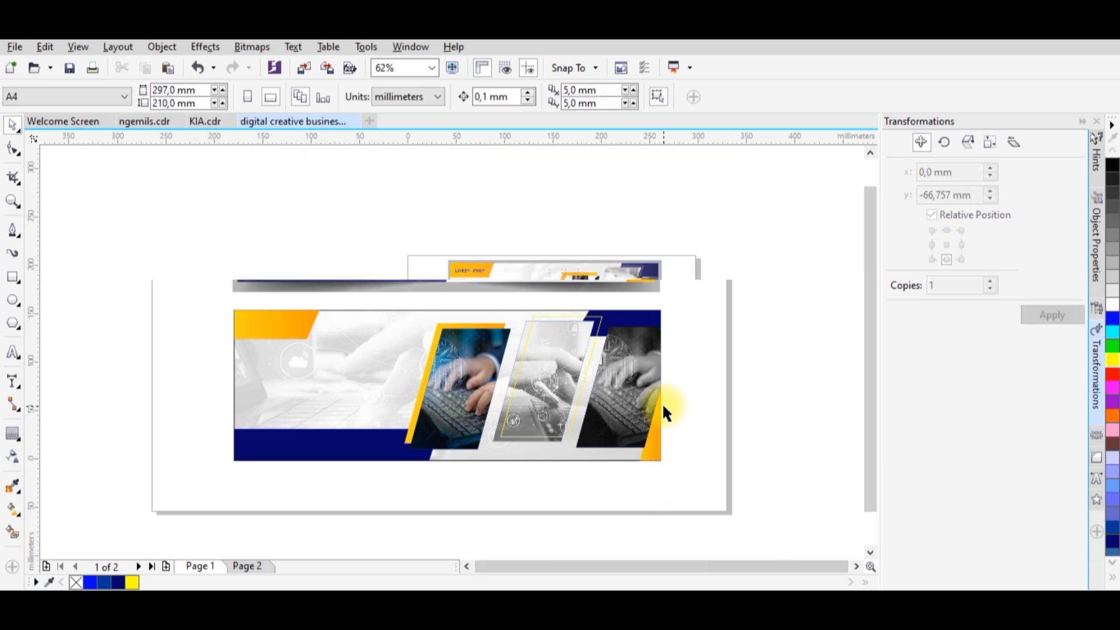
pyautogui.click(582, 473)
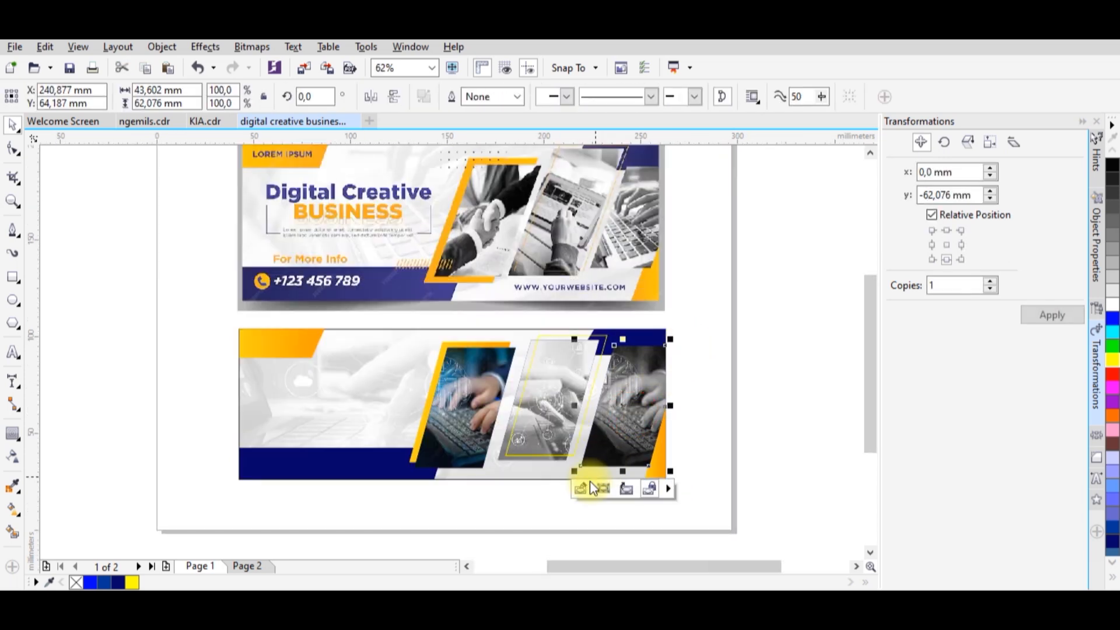
pyautogui.click(587, 475)
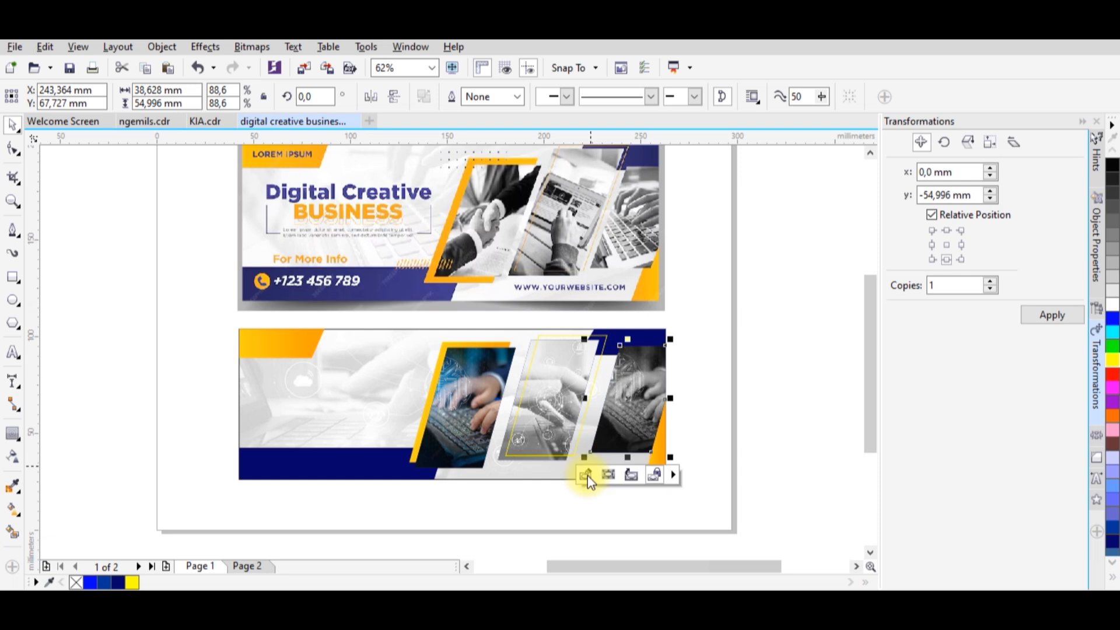
pyautogui.click(680, 458)
pyautogui.scroll(2, 627, 460)
pyautogui.click(548, 446)
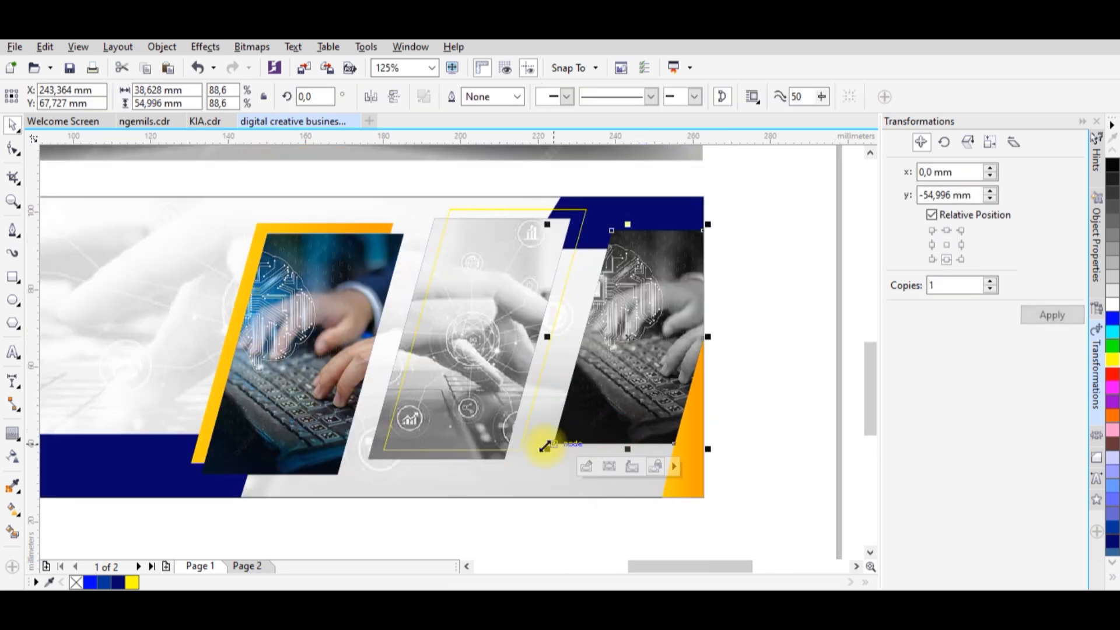
pyautogui.moveTo(547, 448); pyautogui.dragTo(533, 460)
pyautogui.click(723, 423)
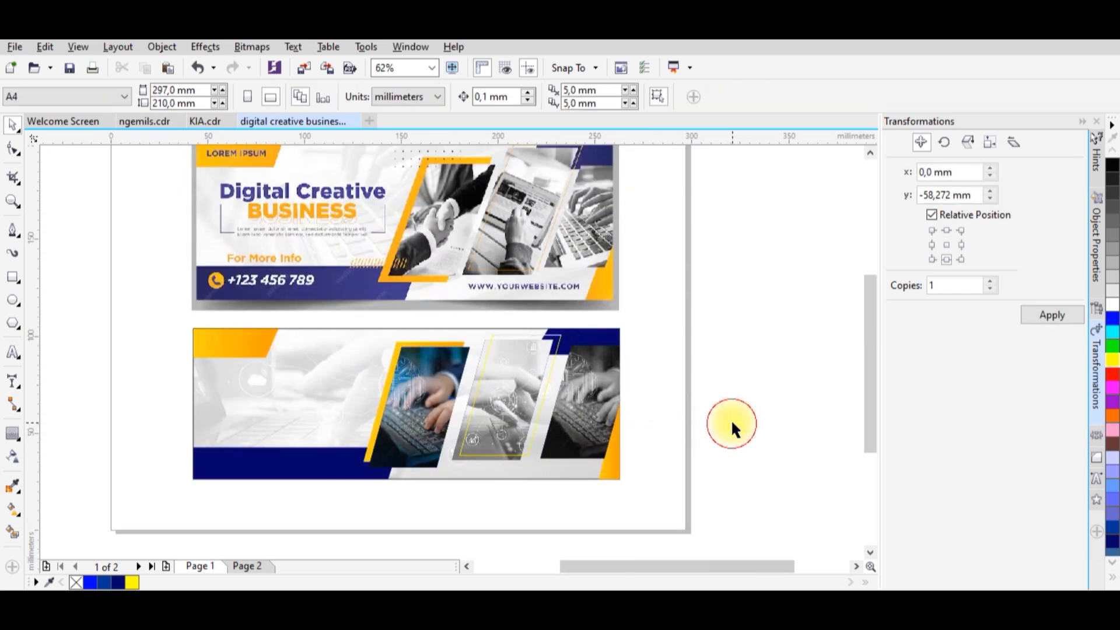
# Draw a small rectangle, slant it into a bar about 4.6 by 7.6 mm, and place it just above the navy strip.
pyautogui.scroll(-1, 712, 409)
pyautogui.scroll(1, 598, 378)
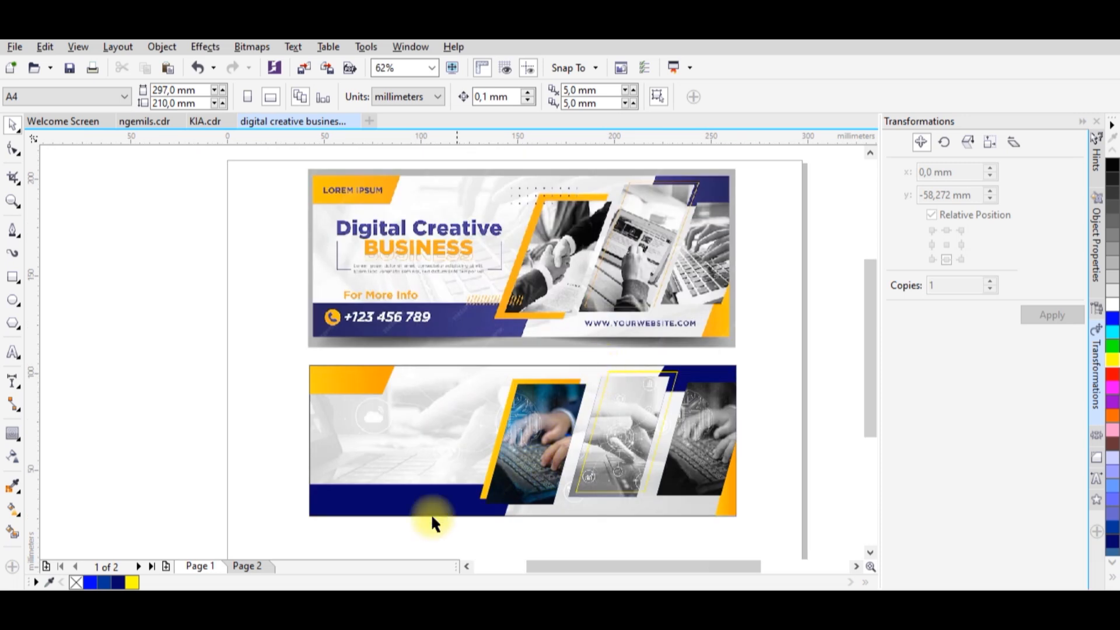
pyautogui.scroll(1, 495, 305)
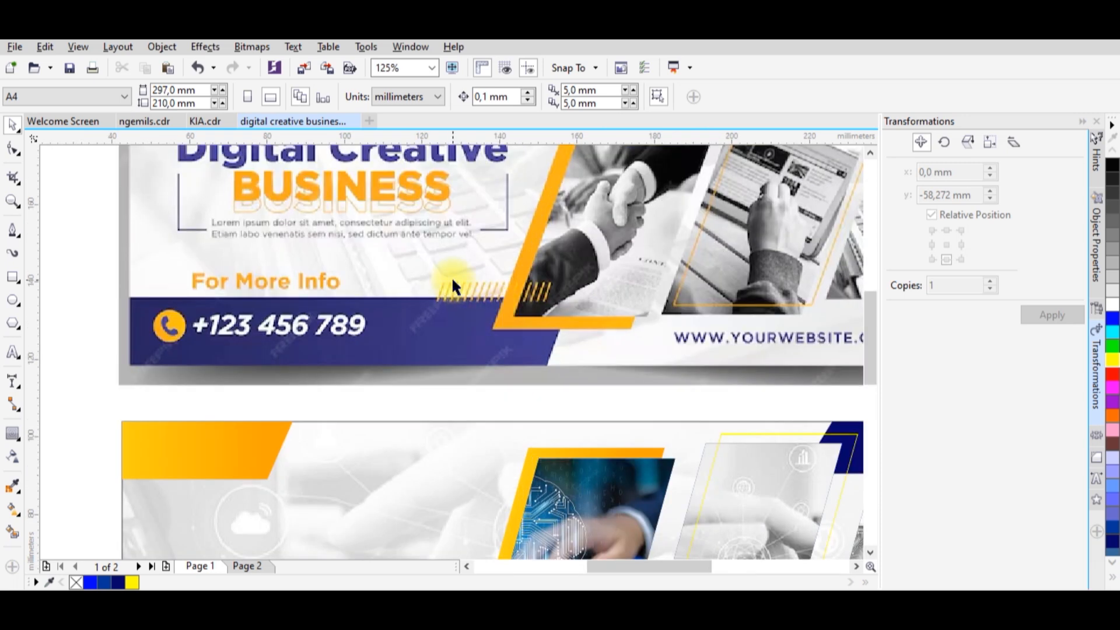
pyautogui.scroll(-1, 450, 276)
pyautogui.scroll(1, 463, 502)
pyautogui.click(13, 277)
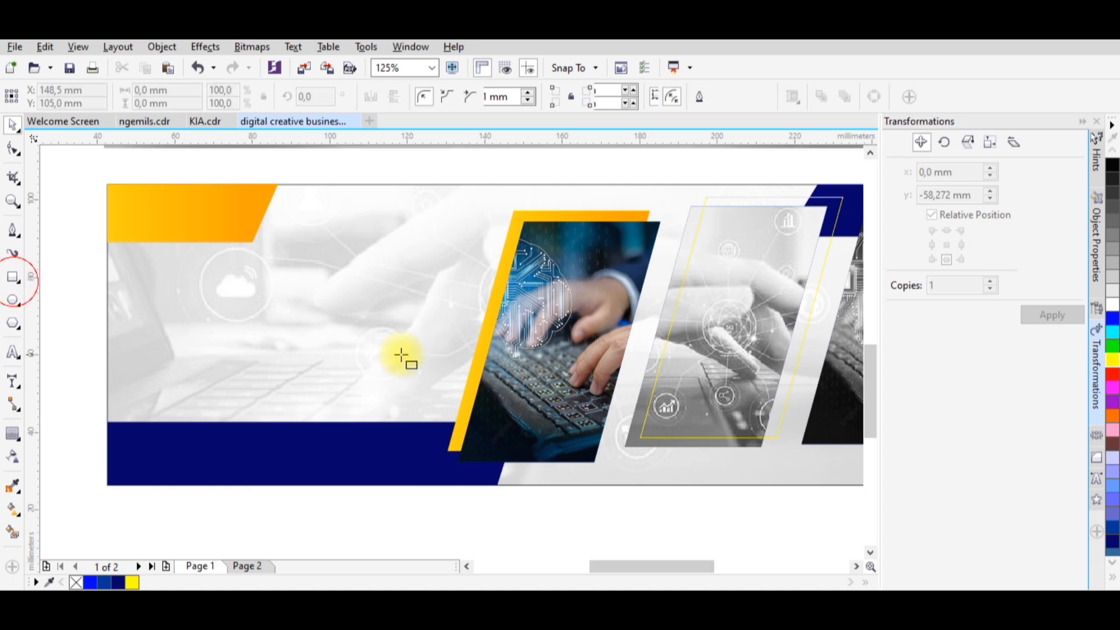
pyautogui.moveTo(329, 502); pyautogui.dragTo(338, 531)
pyautogui.scroll(2, 334, 530)
pyautogui.click(12, 125)
pyautogui.click(333, 428)
pyautogui.moveTo(339, 402); pyautogui.dragTo(362, 320)
# Give the slanted bar the orange gradient of the banner's corner shape, without an outline.
pyautogui.scroll(-1, 379, 432)
pyautogui.scroll(-1, 378, 434)
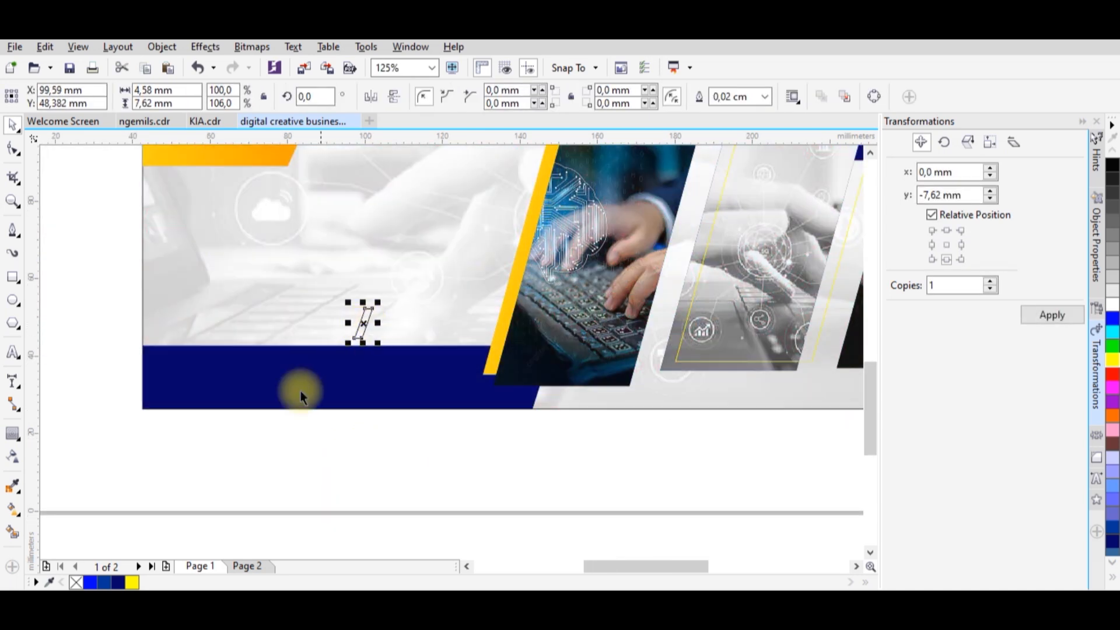
pyautogui.click(13, 509)
pyautogui.click(157, 104)
pyautogui.click(193, 154)
pyautogui.click(11, 126)
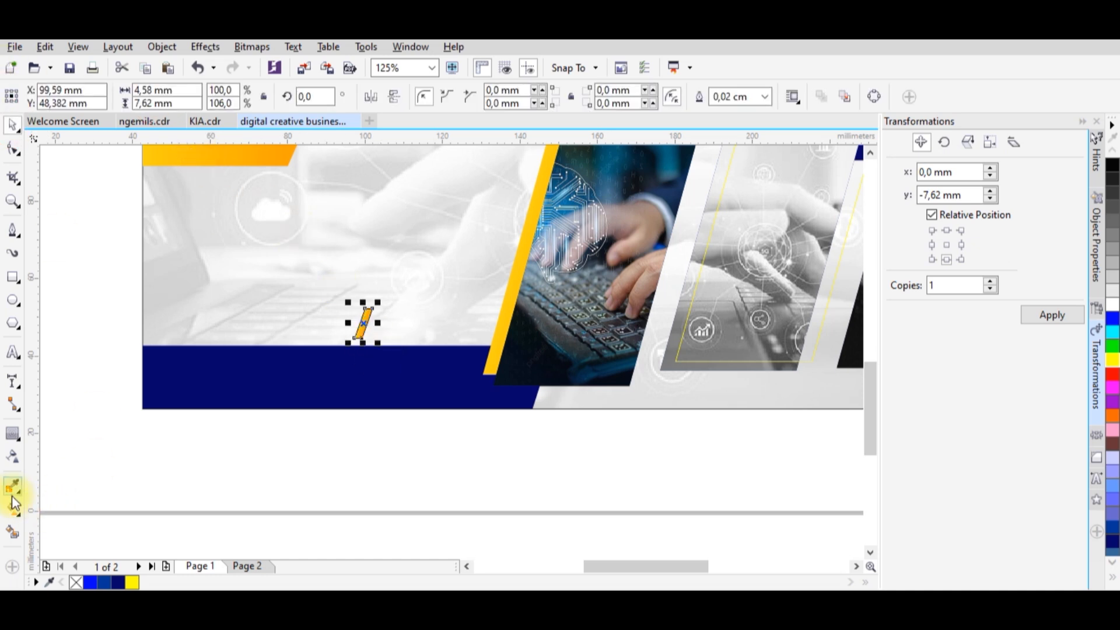
pyautogui.click(95, 228)
pyautogui.scroll(-2, 511, 345)
pyautogui.scroll(4, 511, 346)
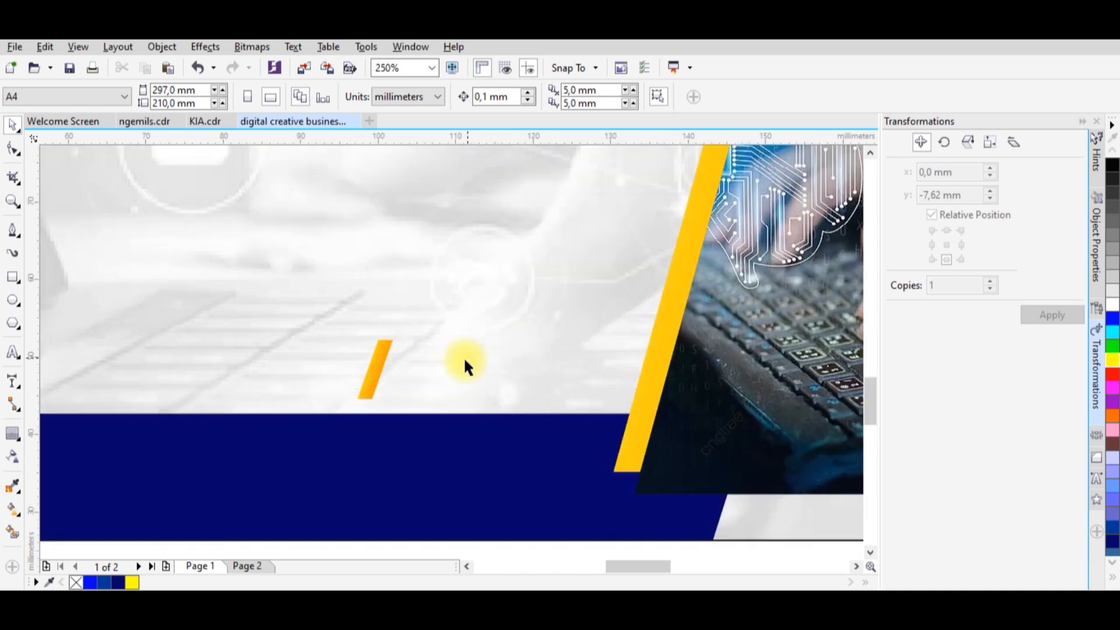
# Narrow the orange slanted bar to about 3.4 mm overall width, keeping its height.
pyautogui.click(380, 373)
pyautogui.scroll(4, 380, 375)
pyautogui.moveTo(431, 383); pyautogui.dragTo(381, 380)
pyautogui.hotkey('ctrl', 'z')
pyautogui.click(362, 269)
pyautogui.moveTo(362, 270); pyautogui.dragTo(418, 262)
pyautogui.scroll(-5, 409, 388)
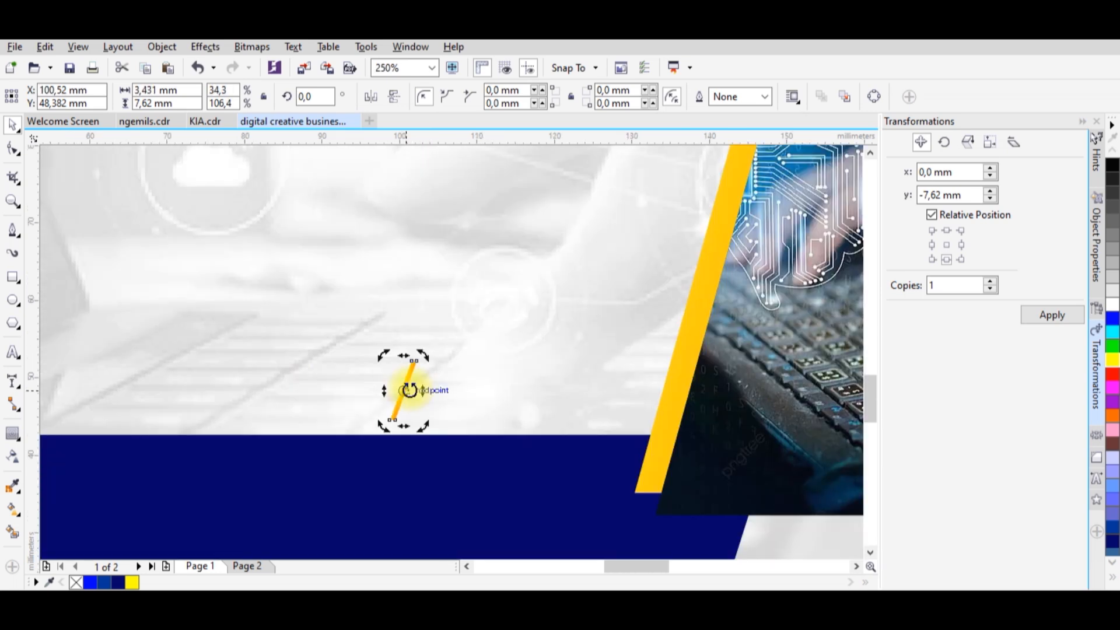
pyautogui.press('Escape')
# Duplicate the thin bar about 27 mm to the right and shift the original about 4 mm to the left.
pyautogui.click(407, 386)
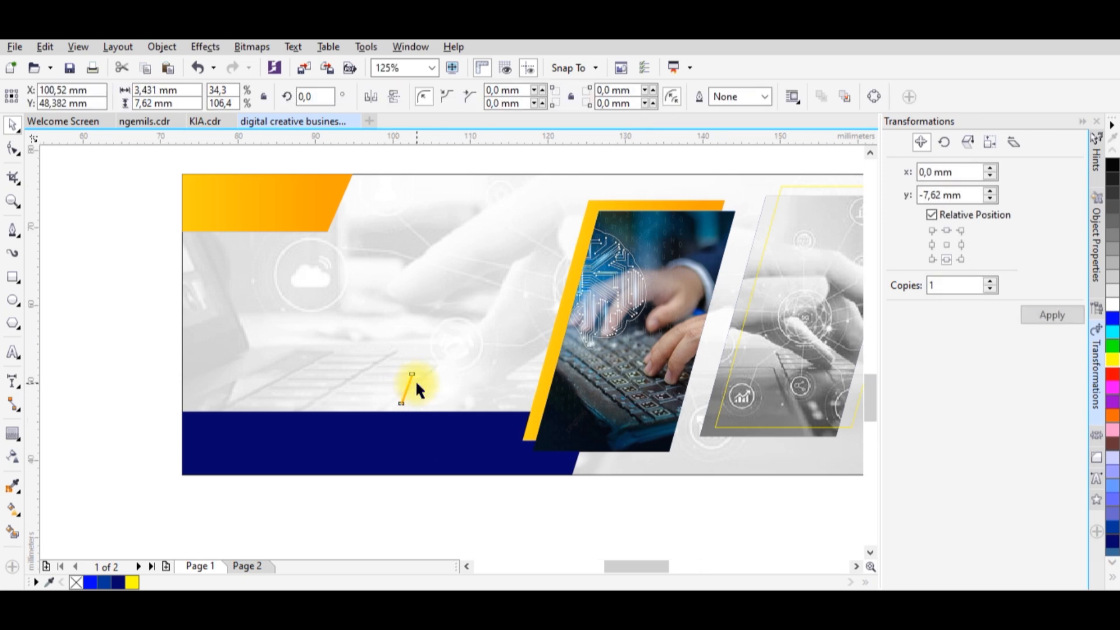
pyautogui.scroll(2, 415, 380)
pyautogui.moveTo(400, 383); pyautogui.dragTo(615, 386)
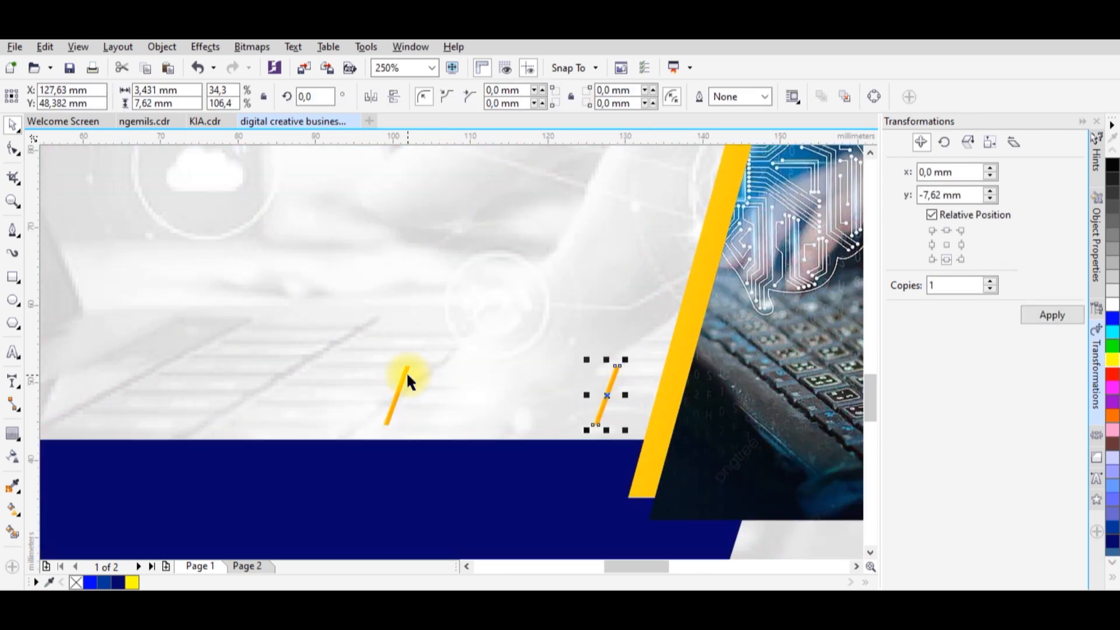
pyautogui.click(406, 373)
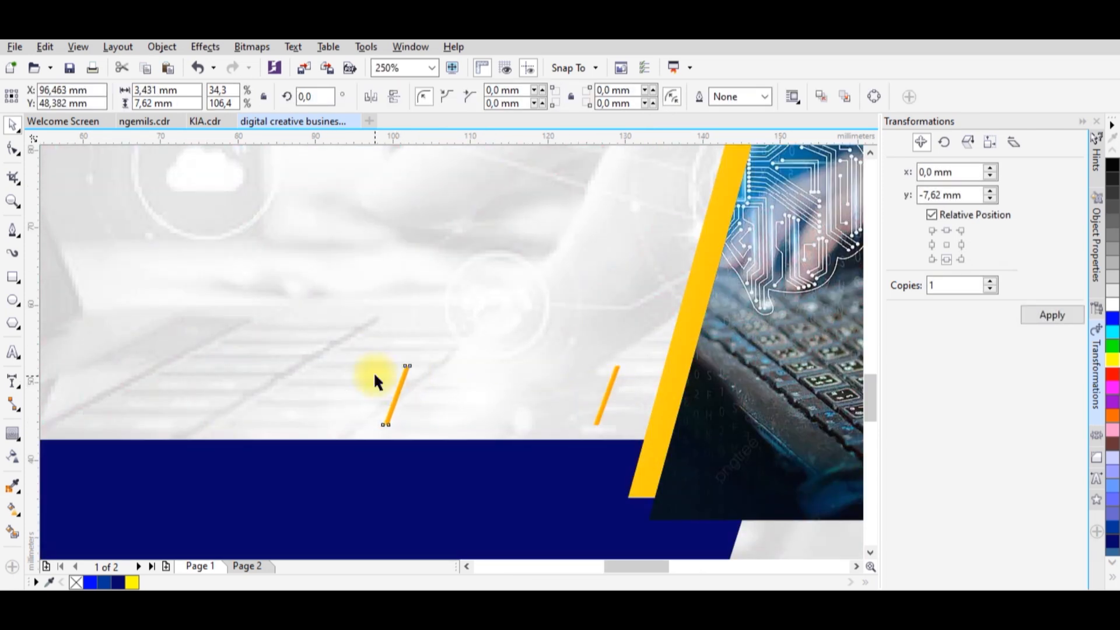
# Blend the two thin orange bars into a continuous row of slanted bars above the navy strip.
pyautogui.click(20, 440)
pyautogui.click(42, 465)
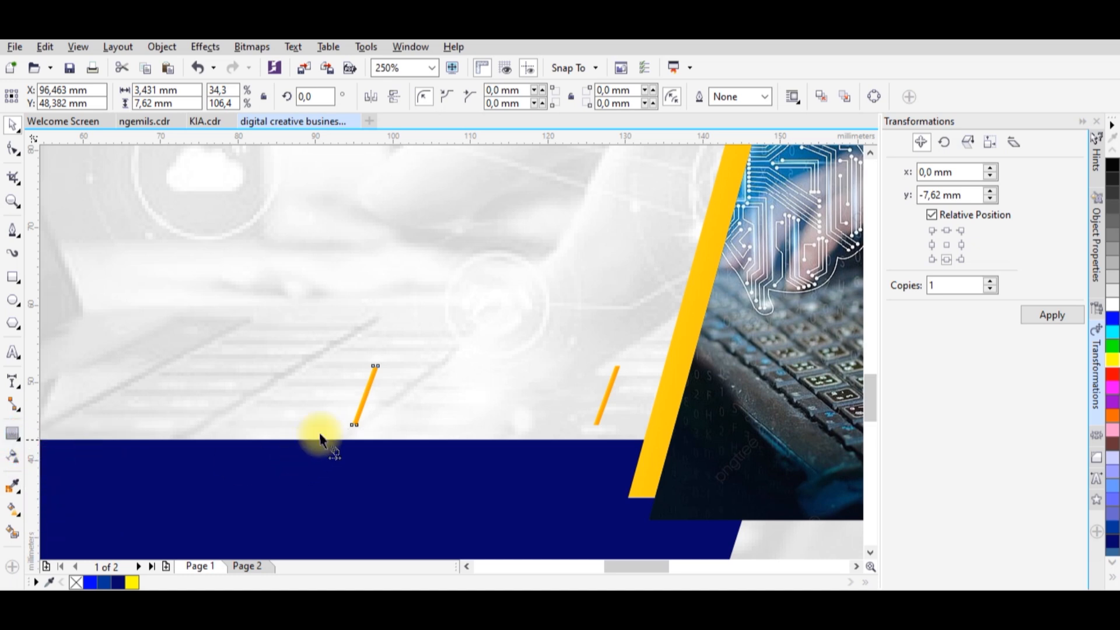
pyautogui.moveTo(364, 389); pyautogui.dragTo(606, 397)
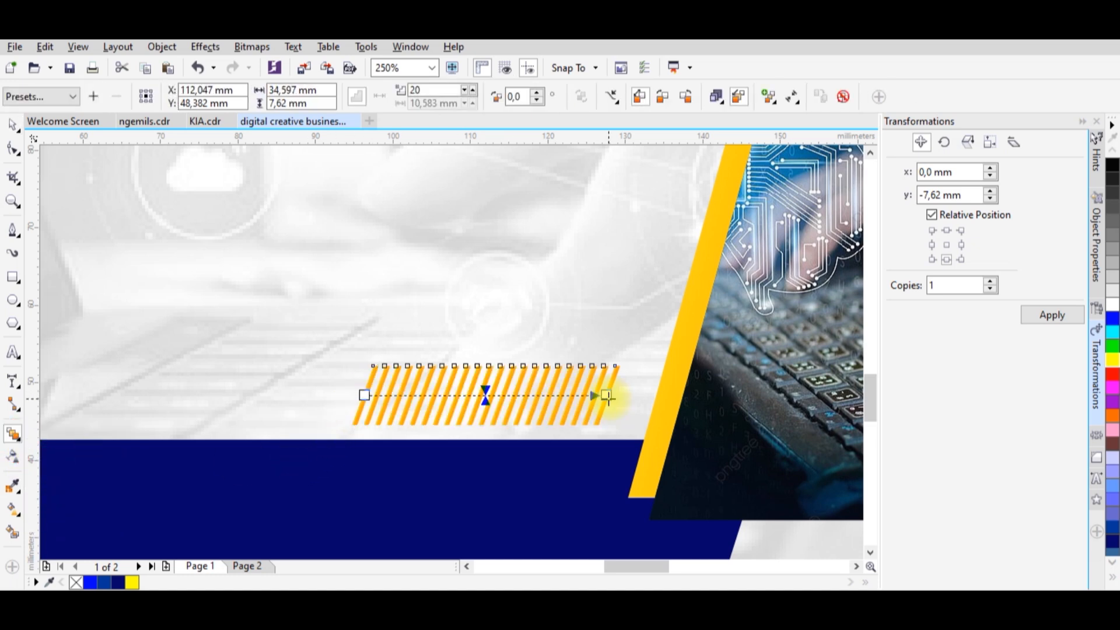
pyautogui.scroll(-5, 462, 459)
pyautogui.press('space')
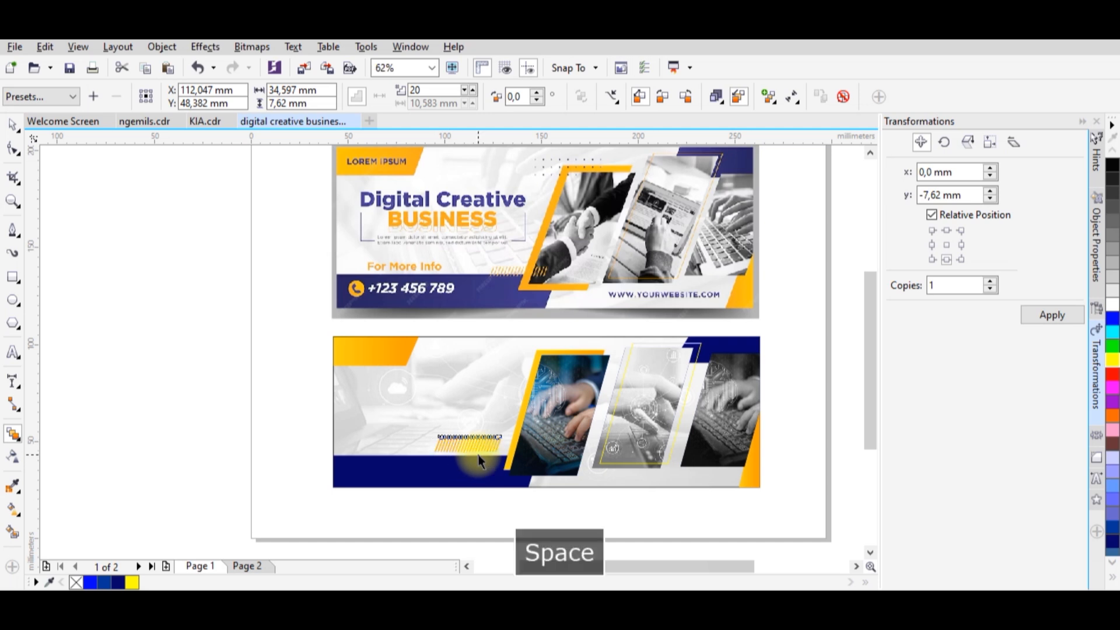
# Set the number of steps in the slanted bar blend to 12.
pyautogui.click(473, 446)
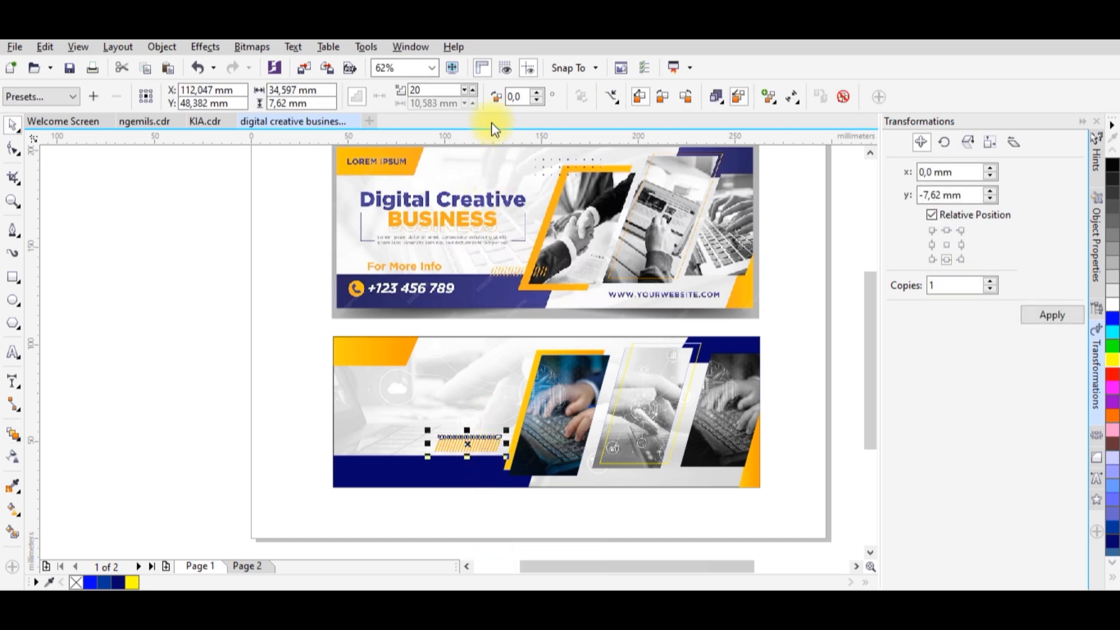
pyautogui.click(471, 100)
pyautogui.click(470, 98)
pyautogui.click(468, 98)
pyautogui.click(468, 98)
pyautogui.click(466, 93)
pyautogui.click(466, 94)
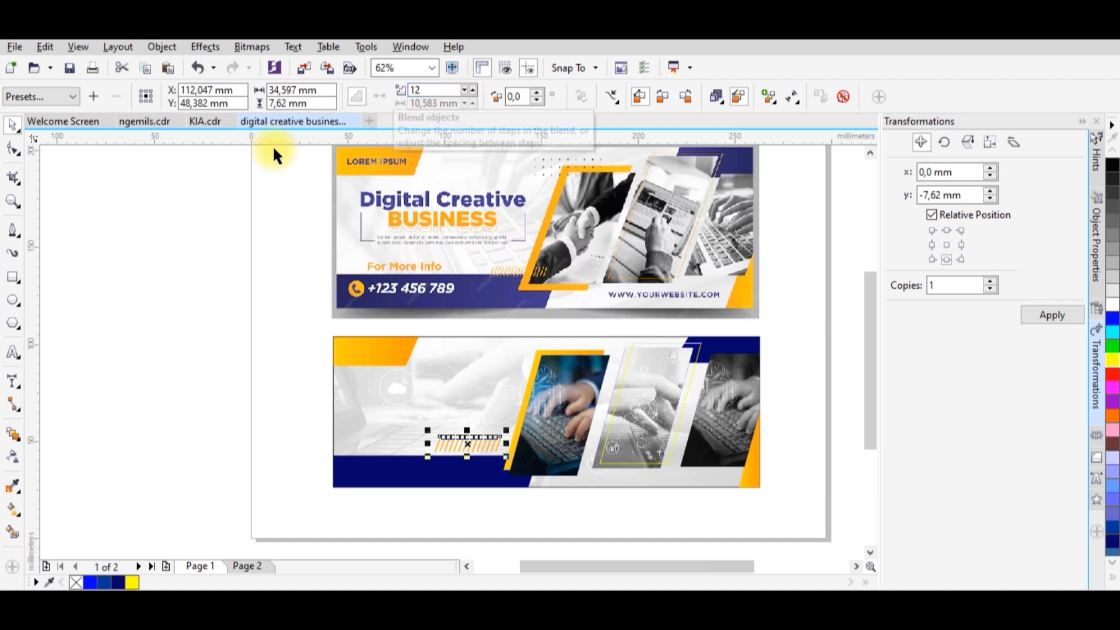
pyautogui.click(500, 518)
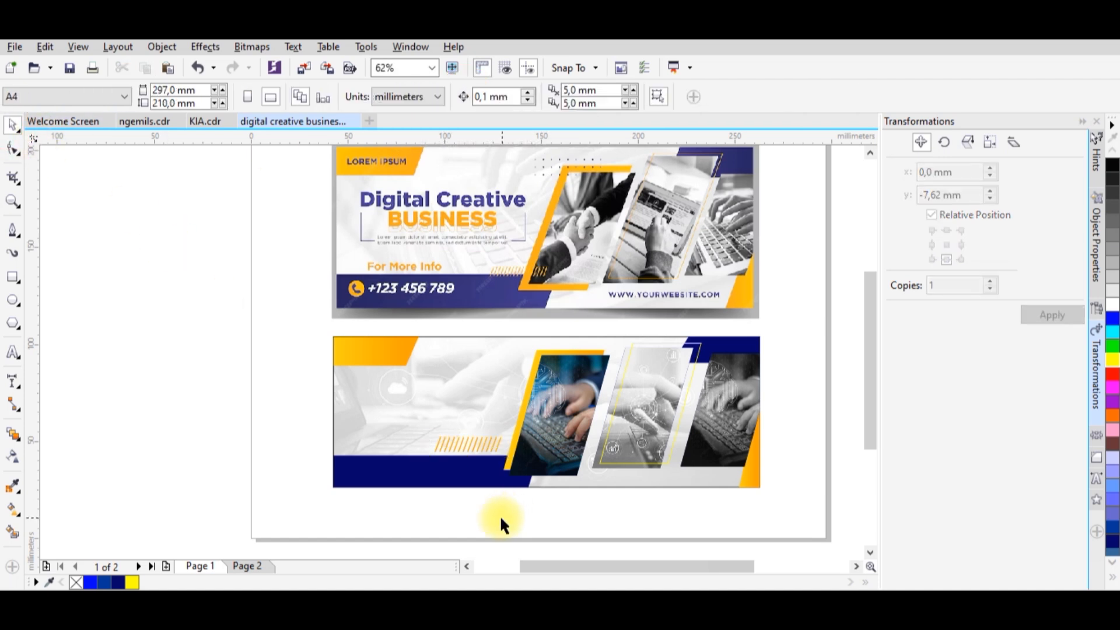
# Move the bar row across the first frame's lower-left edge and the navy strip, and scale it to about 5.9 mm tall.
pyautogui.moveTo(488, 444); pyautogui.dragTo(519, 460)
pyautogui.scroll(4, 520, 460)
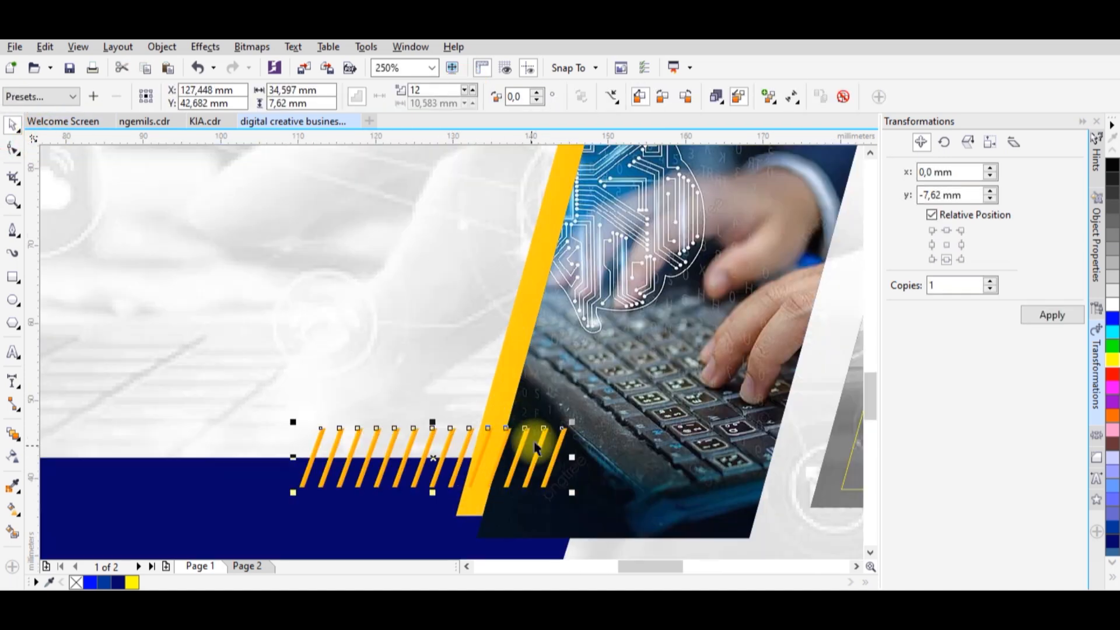
pyautogui.moveTo(554, 428); pyautogui.dragTo(518, 465)
pyautogui.scroll(-1, 487, 459)
pyautogui.scroll(-1, 518, 464)
pyautogui.click(568, 531)
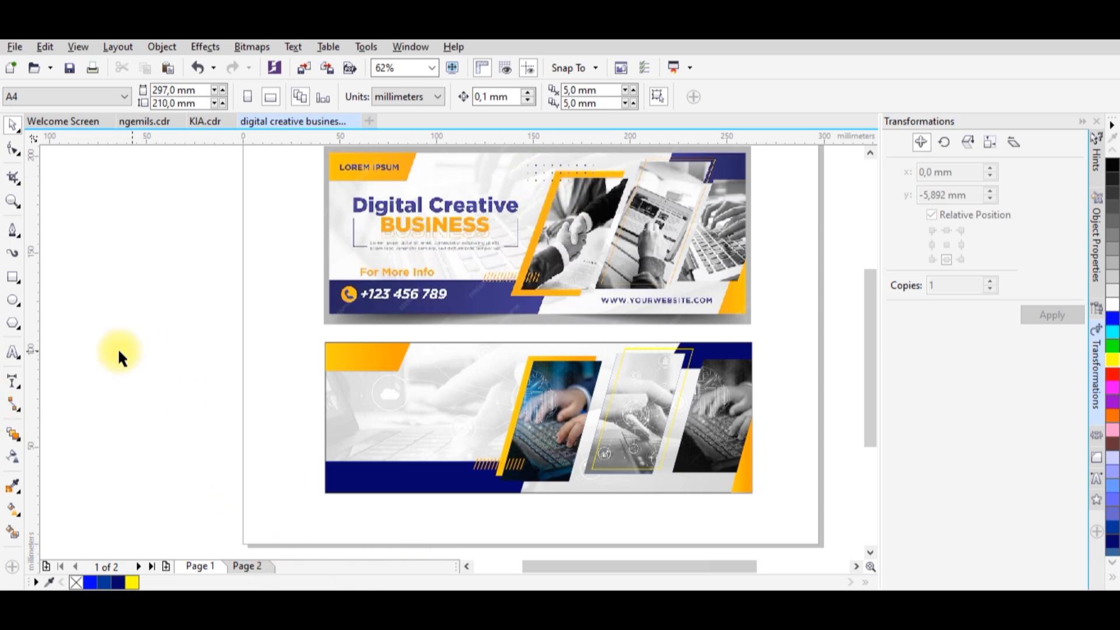
# Draw a circle about 1.5 mm in diameter near the banner's upper edge, left of the first frame, and fill it navy.
pyautogui.click(16, 300)
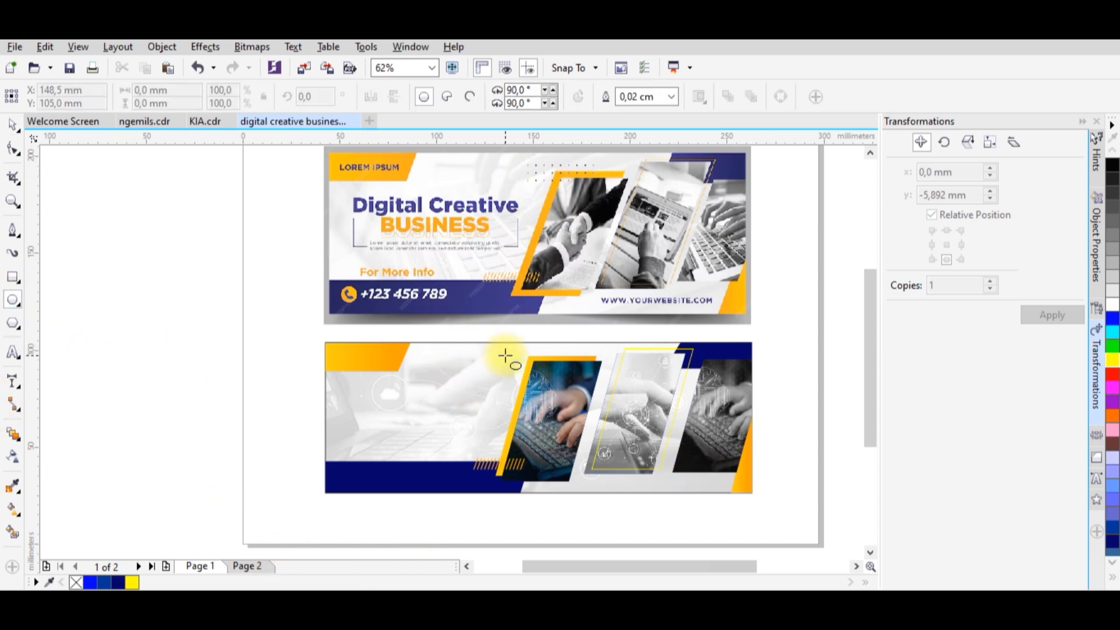
pyautogui.scroll(1, 505, 354)
pyautogui.moveTo(484, 345); pyautogui.dragTo(482, 348)
pyautogui.click(11, 123)
pyautogui.click(117, 582)
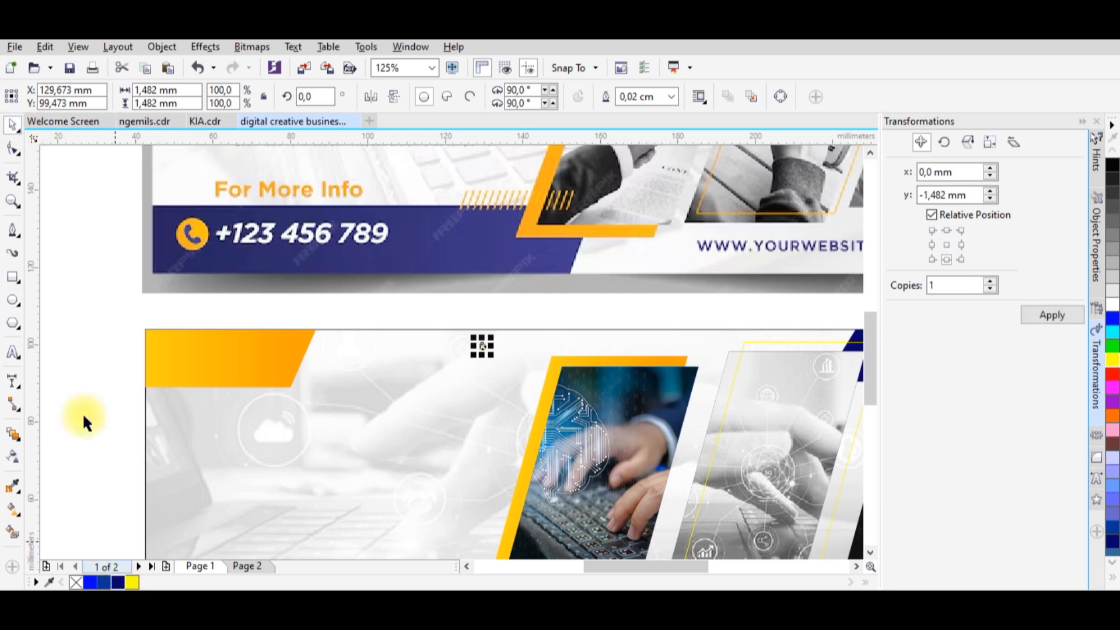
pyautogui.click(459, 352)
pyautogui.click(483, 347)
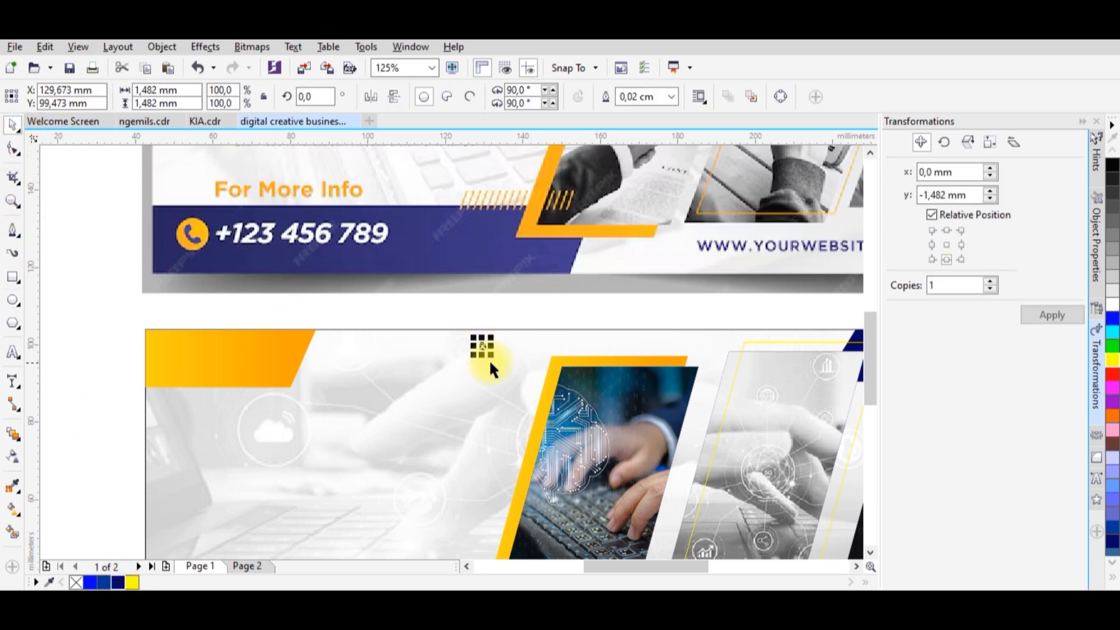
# Move the navy dot about 3.4 mm down and remove its outline.
pyautogui.scroll(2, 475, 333)
pyautogui.moveTo(474, 327); pyautogui.dragTo(486, 391)
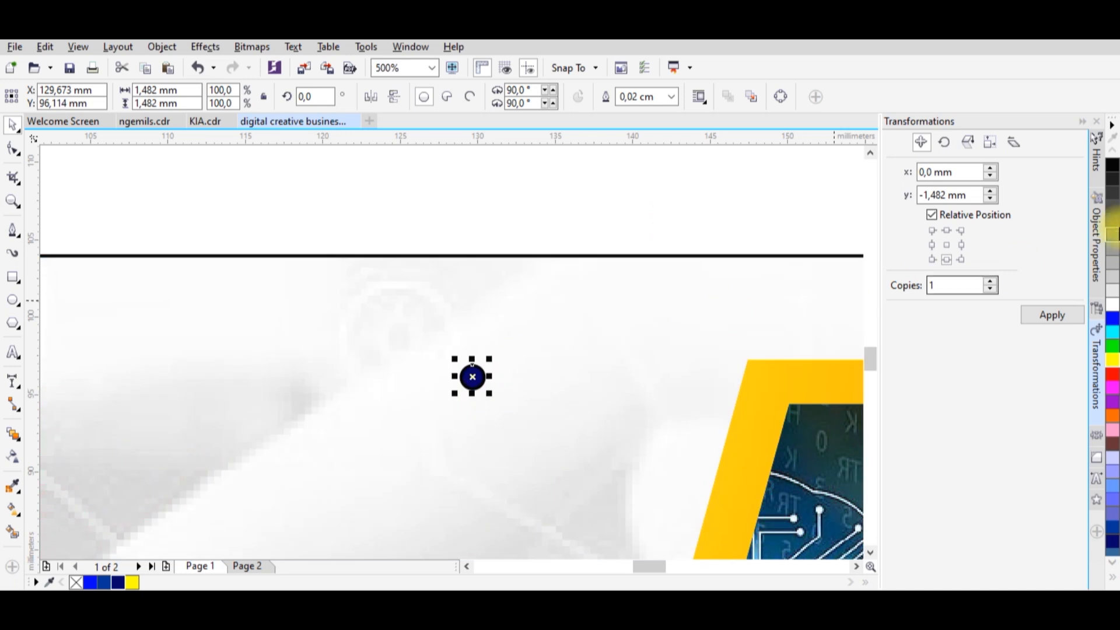
pyautogui.rightClick(76, 582)
pyautogui.scroll(-1, 479, 304)
pyautogui.scroll(1, 478, 343)
# Duplicate the navy dot straight down at equal spacing to build a column of four dots.
pyautogui.moveTo(475, 336); pyautogui.dragTo(475, 402)
pyautogui.scroll(-1, 476, 402)
pyautogui.hotkey('ctrl', 'r')
pyautogui.hotkey('ctrl', 'r')
# Duplicate the dot column about 5.9 mm to the right and repeat the copy to build a grid of dots.
pyautogui.moveTo(417, 254); pyautogui.dragTo(456, 475)
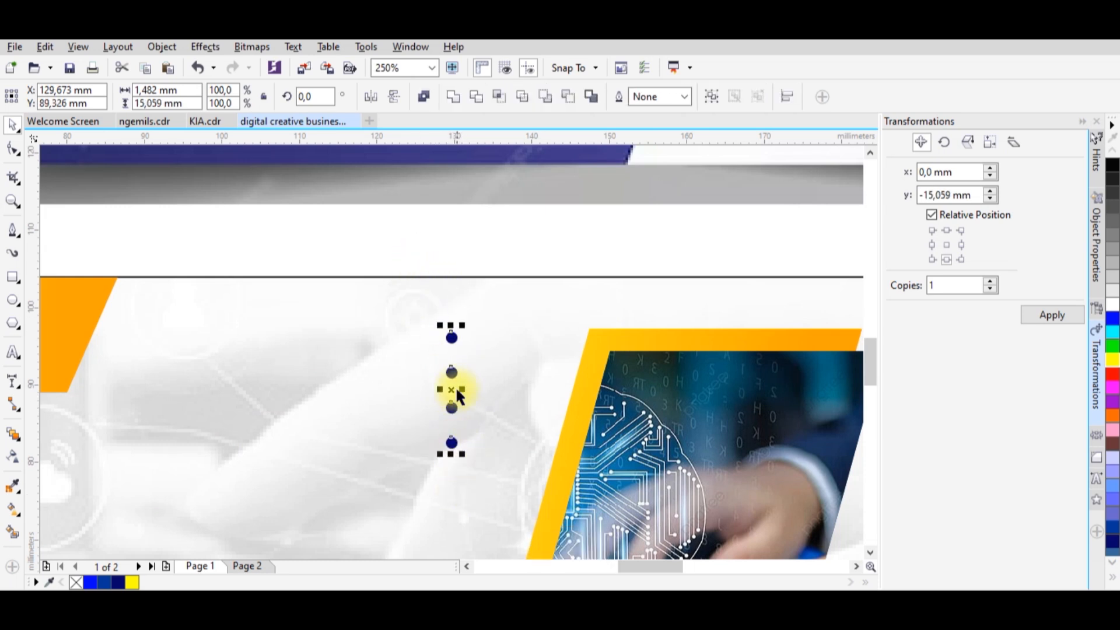
pyautogui.moveTo(460, 380); pyautogui.dragTo(495, 392)
pyautogui.scroll(-1, 410, 402)
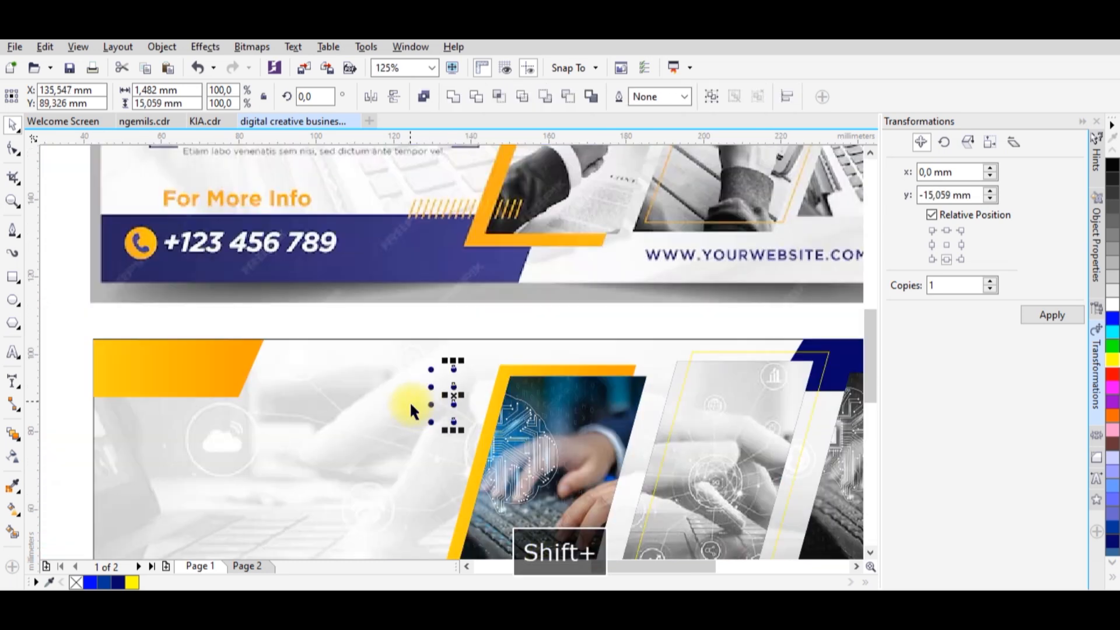
pyautogui.hotkey('ctrl', 'r')
pyautogui.hotkey('ctrl', 'r')
pyautogui.hotkey('ctrl', 'r')
pyautogui.hotkey('ctrl', 'r')
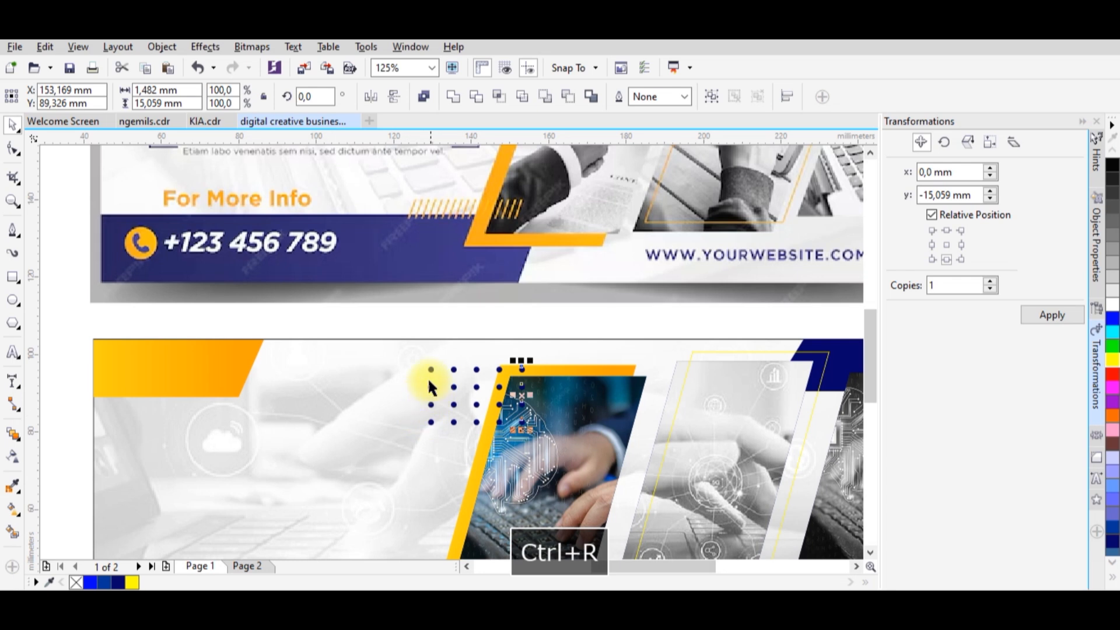
# Scale the dot grid down to about 9.8 mm tall and repeat its last column to the right, making eight columns.
pyautogui.moveTo(392, 316); pyautogui.dragTo(561, 488)
pyautogui.scroll(-1, 527, 422)
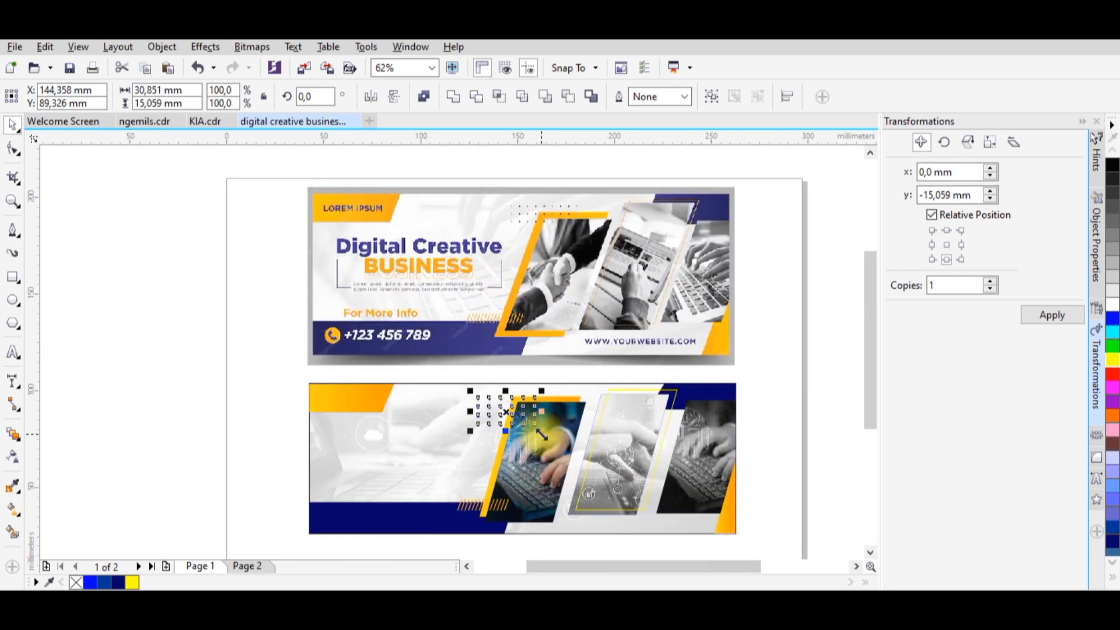
pyautogui.scroll(1, 541, 435)
pyautogui.moveTo(522, 320); pyautogui.dragTo(544, 453)
pyautogui.hotkey('ctrl', 'r')
pyautogui.hotkey('ctrl', 'r')
# Group the eight-column dot grid and position it over the first frame's upper-left corner.
pyautogui.moveTo(383, 307); pyautogui.dragTo(473, 439)
pyautogui.moveTo(475, 355); pyautogui.dragTo(554, 331)
pyautogui.scroll(1, 517, 376)
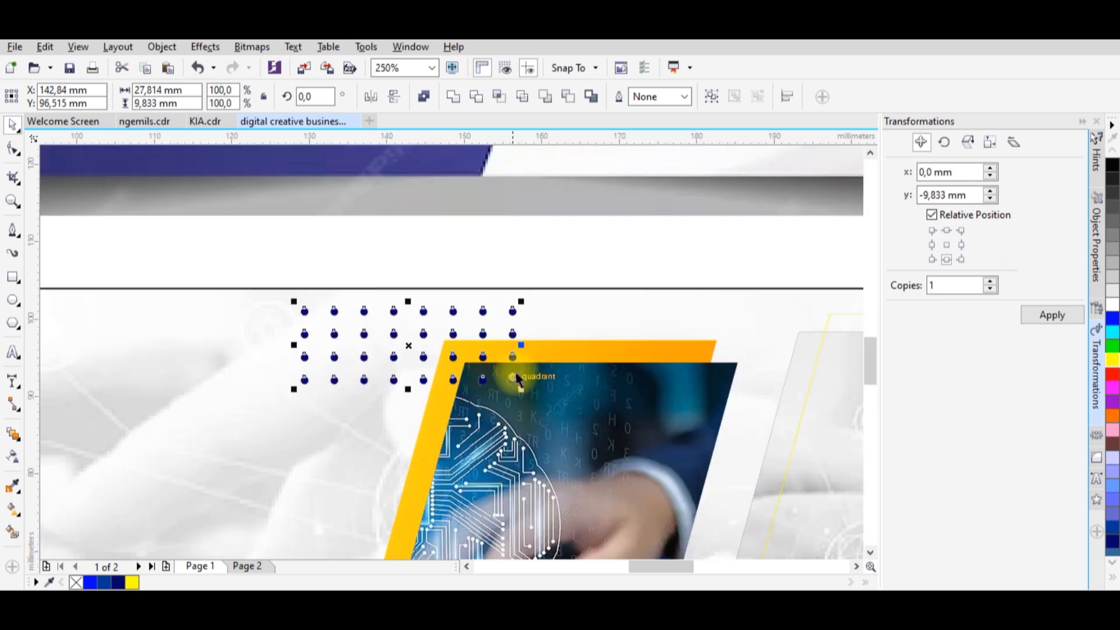
pyautogui.moveTo(516, 376); pyautogui.dragTo(528, 392)
pyautogui.hotkey('ctrl', 'g')
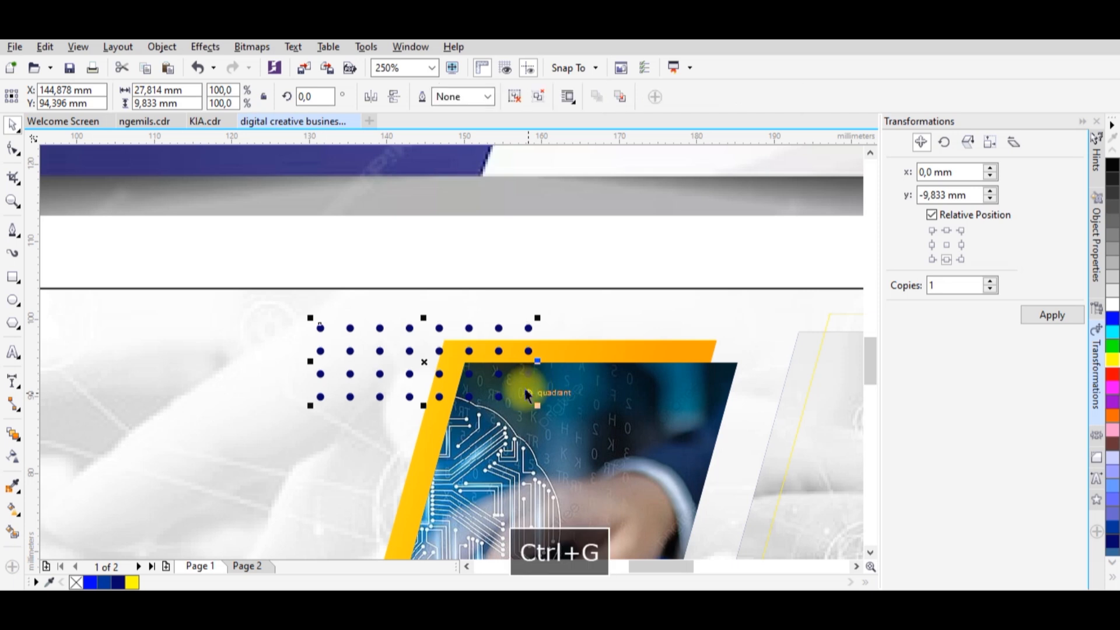
pyautogui.scroll(-2, 528, 392)
pyautogui.scroll(1, 525, 382)
pyautogui.moveTo(532, 380); pyautogui.dragTo(547, 376)
pyautogui.scroll(-1, 547, 377)
pyautogui.click(768, 477)
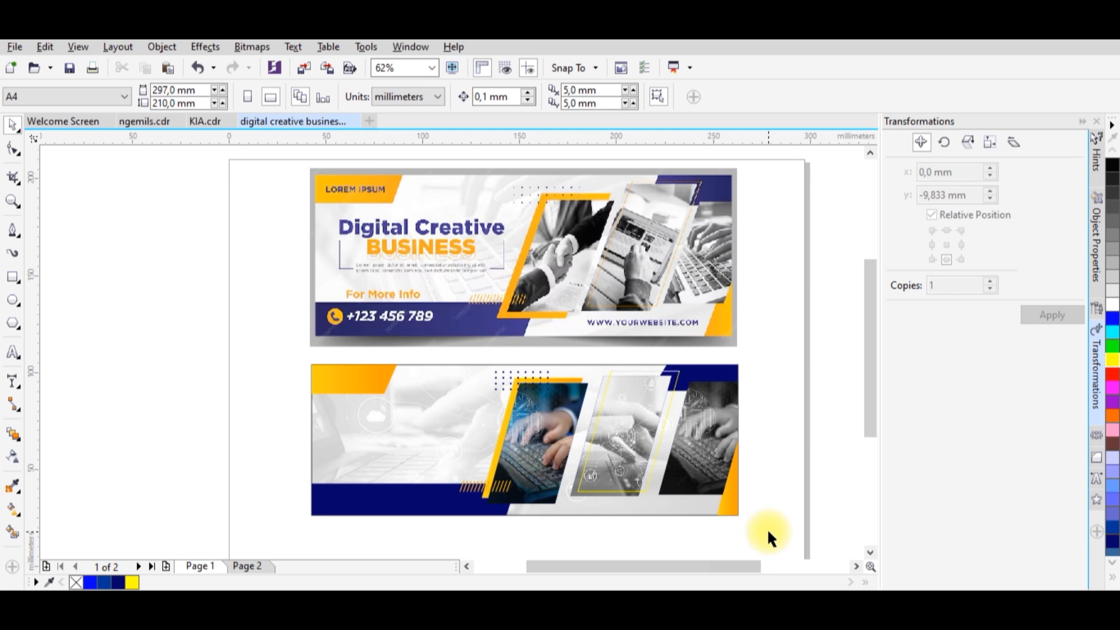
pyautogui.moveTo(768, 527); pyautogui.dragTo(296, 373)
pyautogui.hotkey('shift', 'F2')
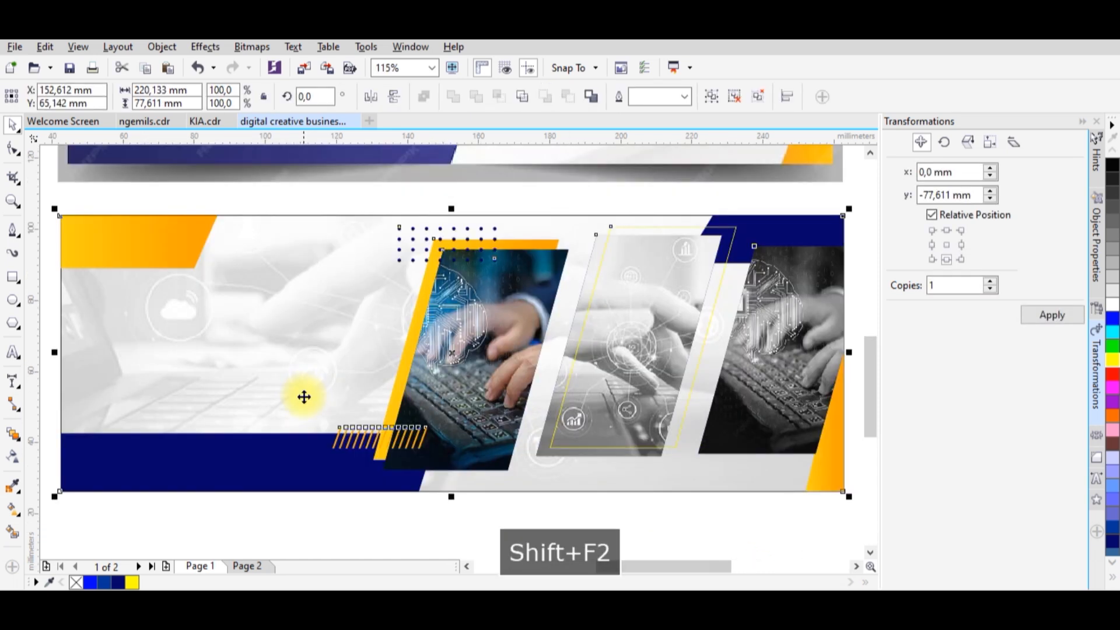
pyautogui.click(441, 514)
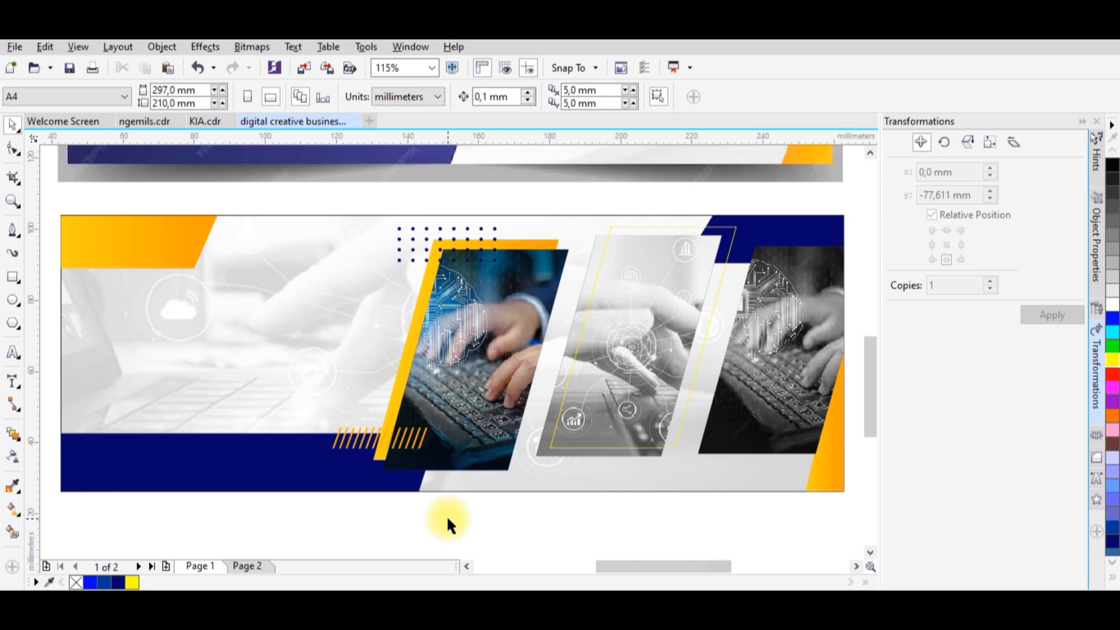